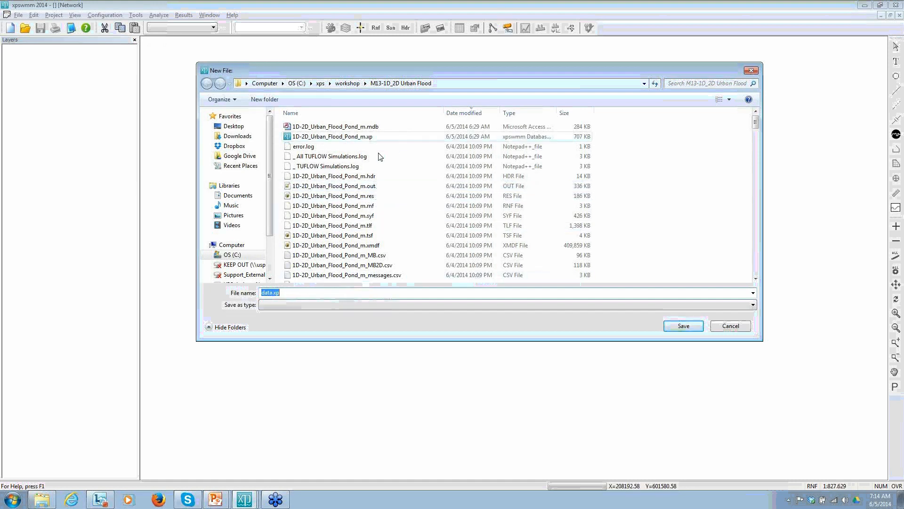
# Step: Create the project data.xp in the workshop's M02-Hydrology folder, based on the MASTER2014_US.XPT template
pyautogui.click(347, 84)
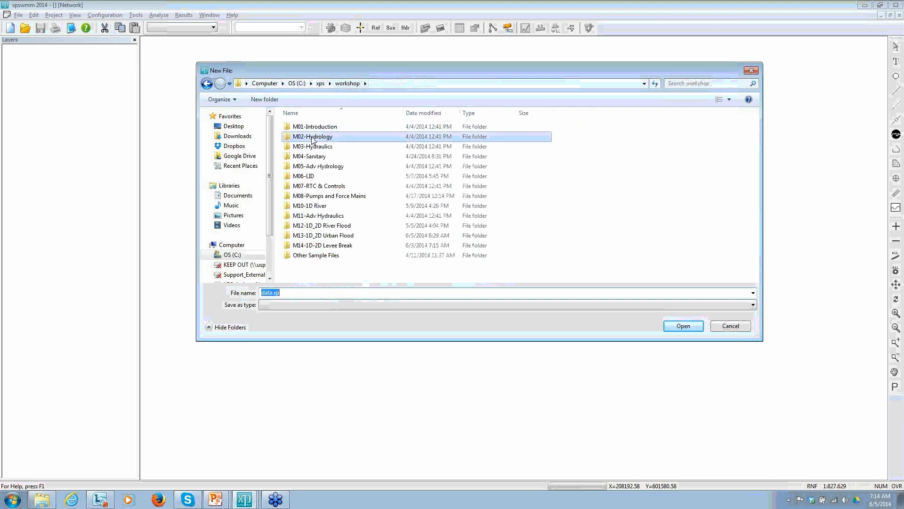
pyautogui.doubleClick(312, 138)
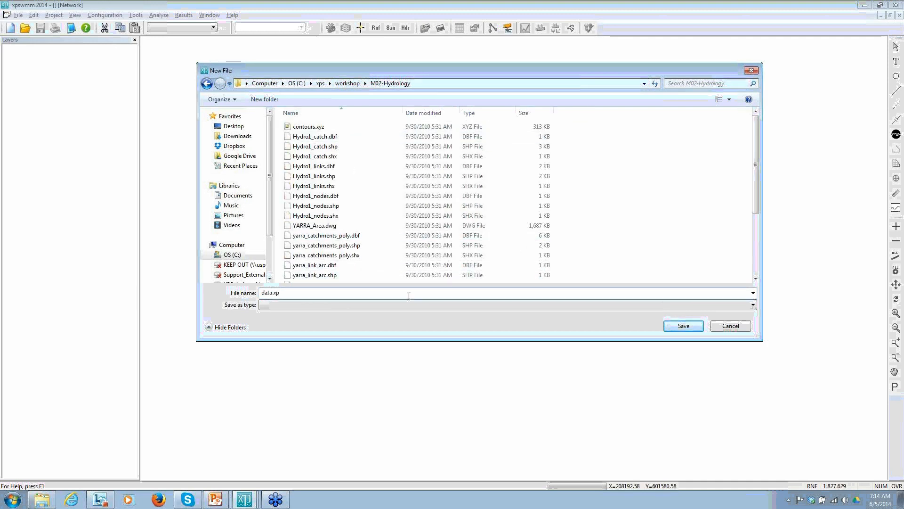
pyautogui.click(684, 326)
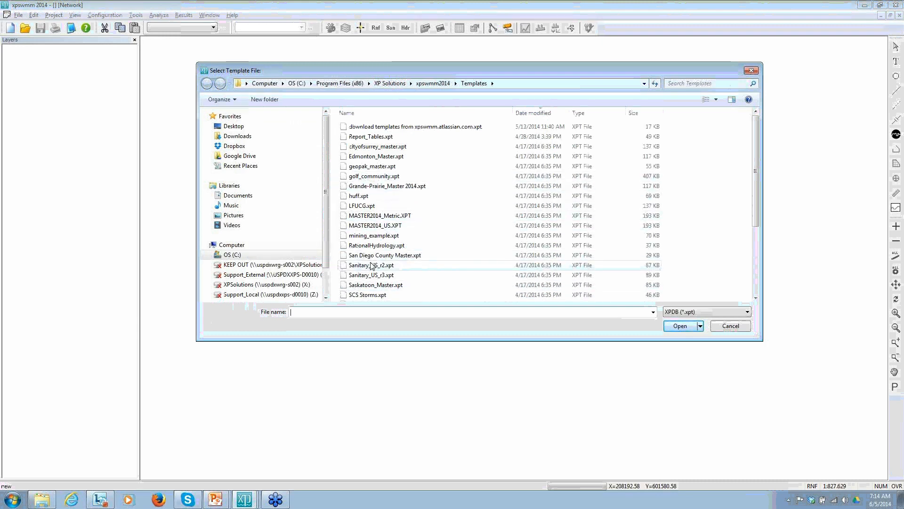
pyautogui.click(371, 265)
pyautogui.scroll(-2, 372, 263)
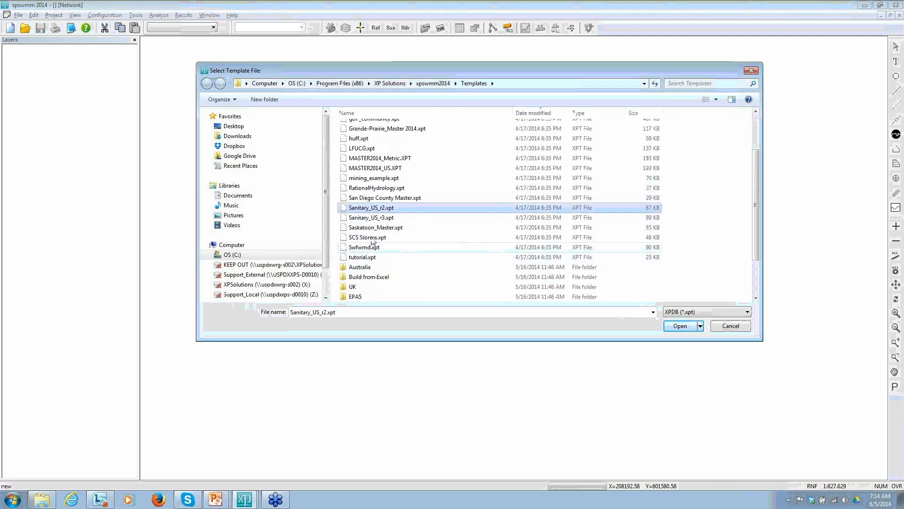
pyautogui.scroll(2, 374, 213)
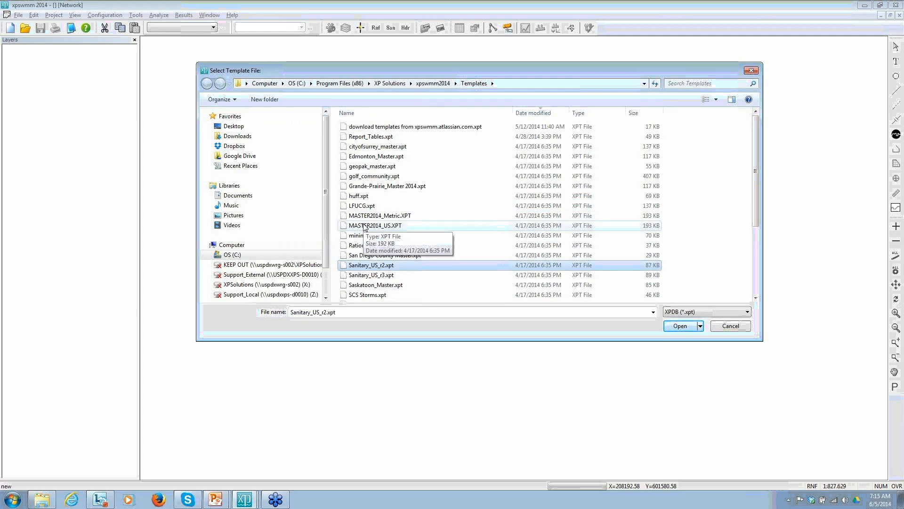
pyautogui.doubleClick(365, 225)
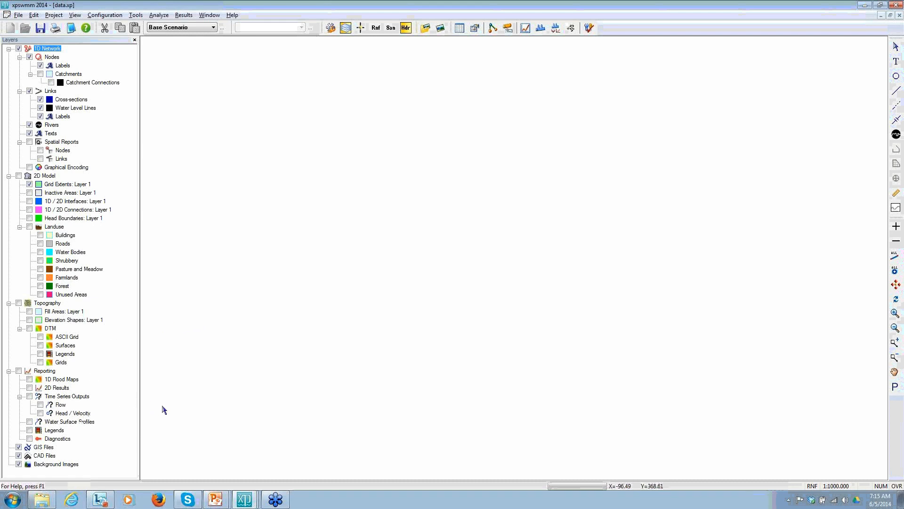
# Step: Load the catchment polygon GIS file from the workshopm Module2-Hydrology folder as a GIS layer and hide it
pyautogui.rightClick(40, 450)
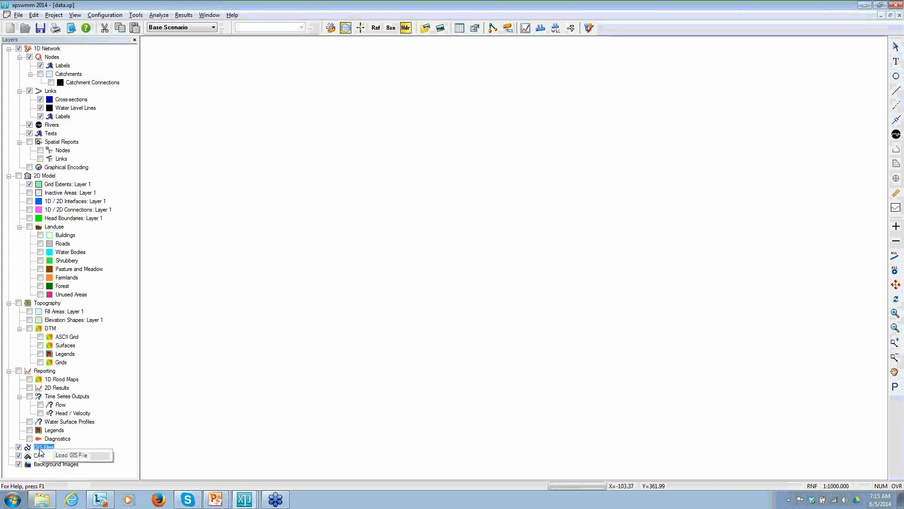
pyautogui.click(69, 456)
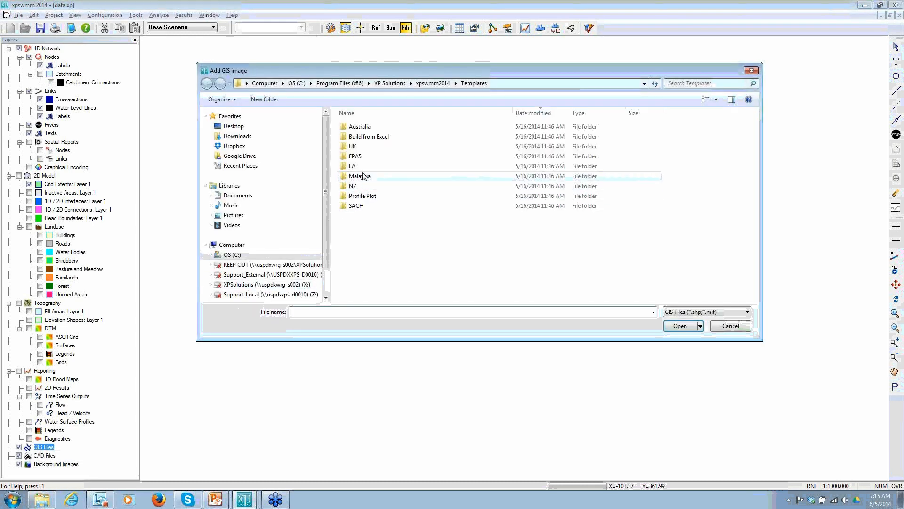
pyautogui.click(297, 84)
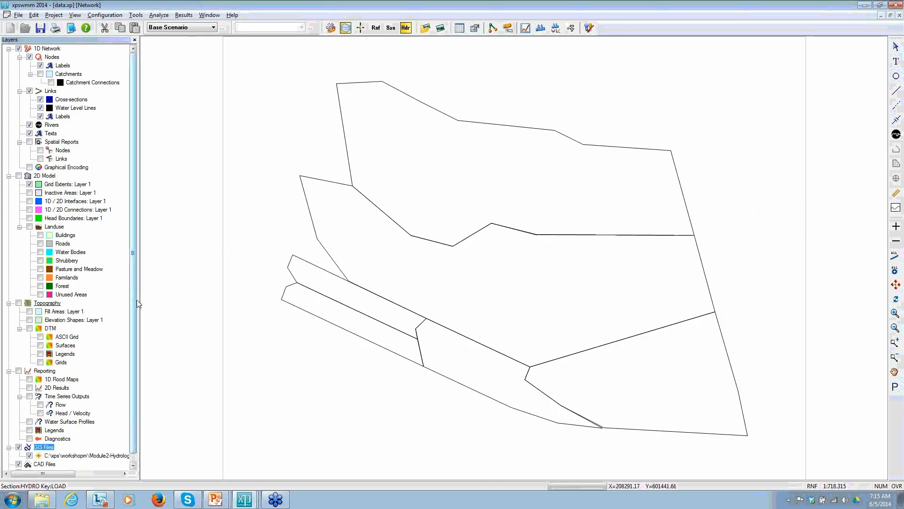
pyautogui.scroll(-1, 135, 306)
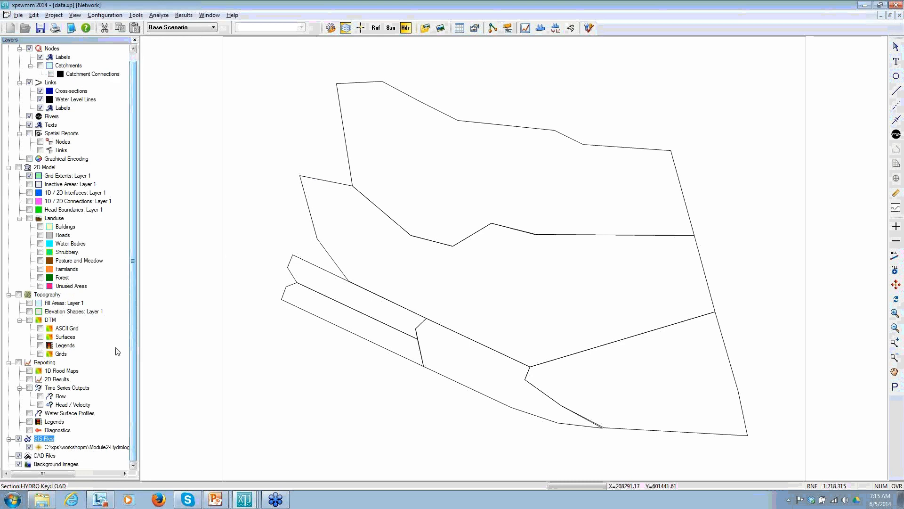
pyautogui.click(29, 446)
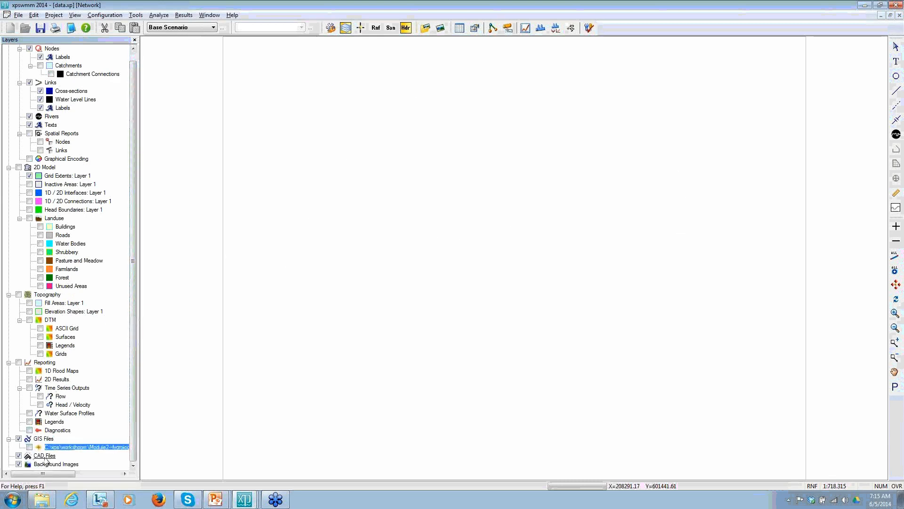
# Step: Load the drawing Yarra_Area.dwg from the Module2-Hydrology folder as a CAD file layer
pyautogui.rightClick(45, 458)
pyautogui.click(87, 462)
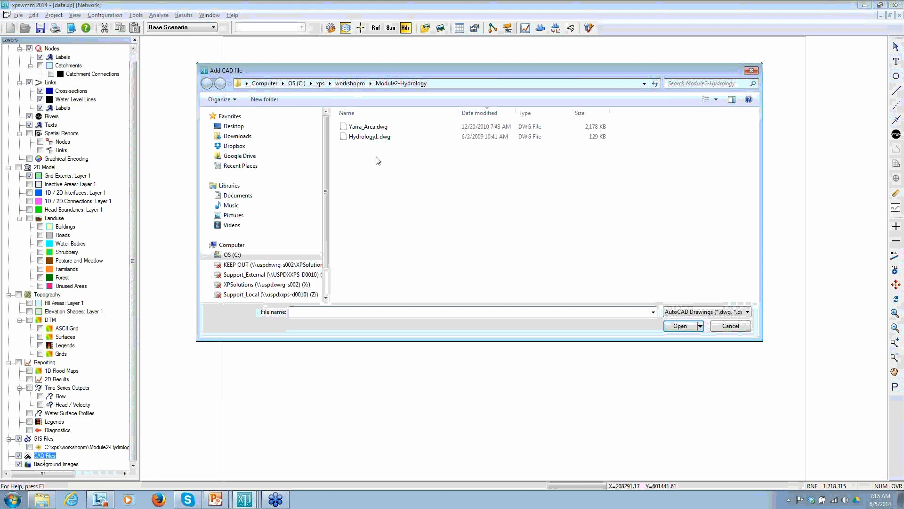
pyautogui.doubleClick(374, 127)
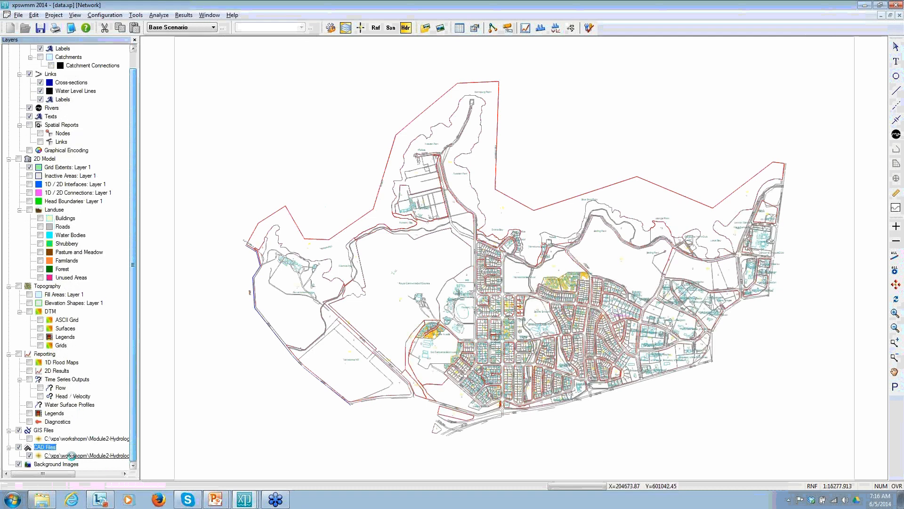
pyautogui.rightClick(71, 456)
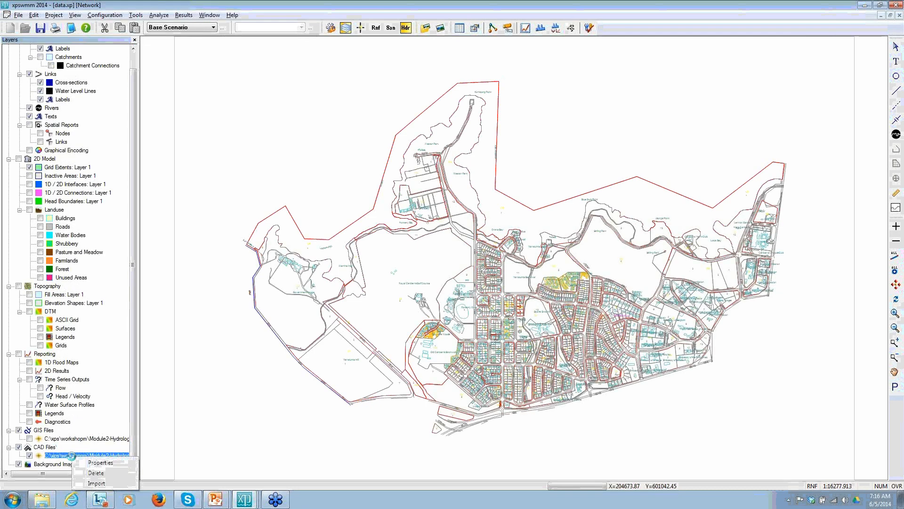
pyautogui.click(96, 483)
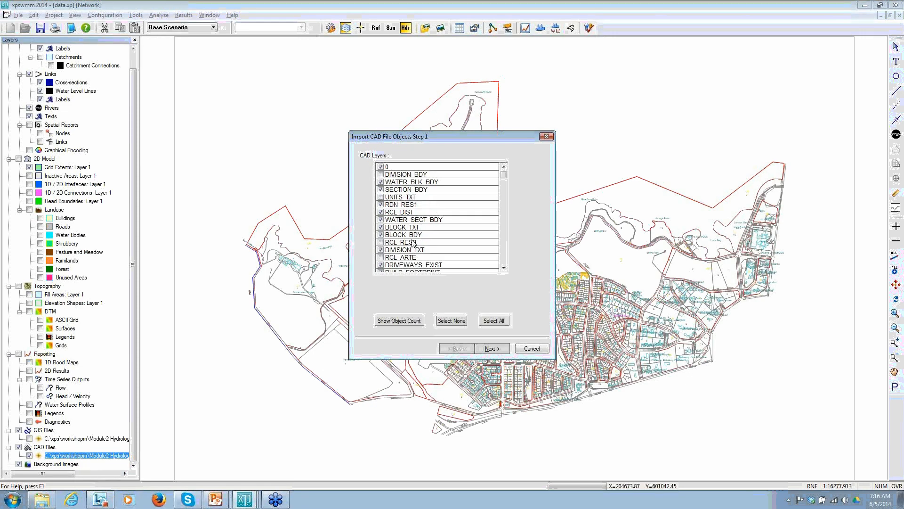
pyautogui.click(526, 349)
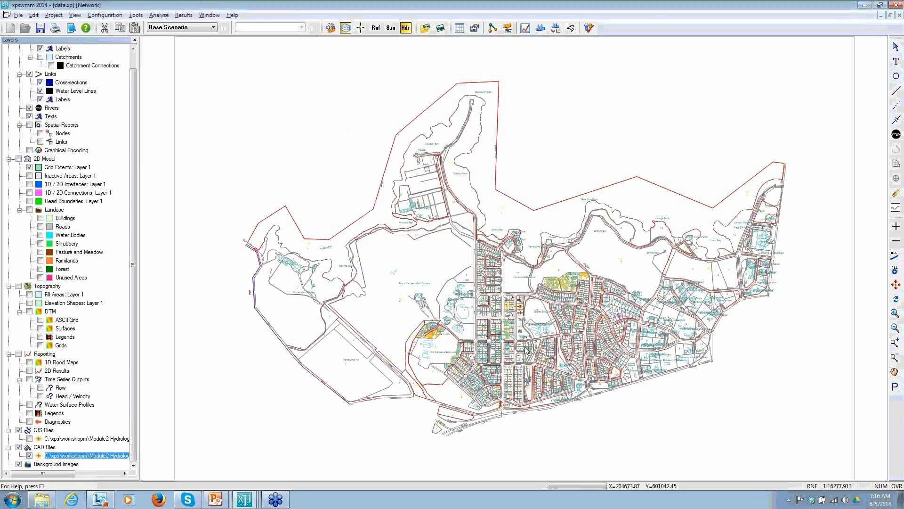
# Step: Hide the CAD drawing and add the aerial image TCD06ortho297.ecw from the Module2-Hydrology folder as a background image
pyautogui.click(29, 455)
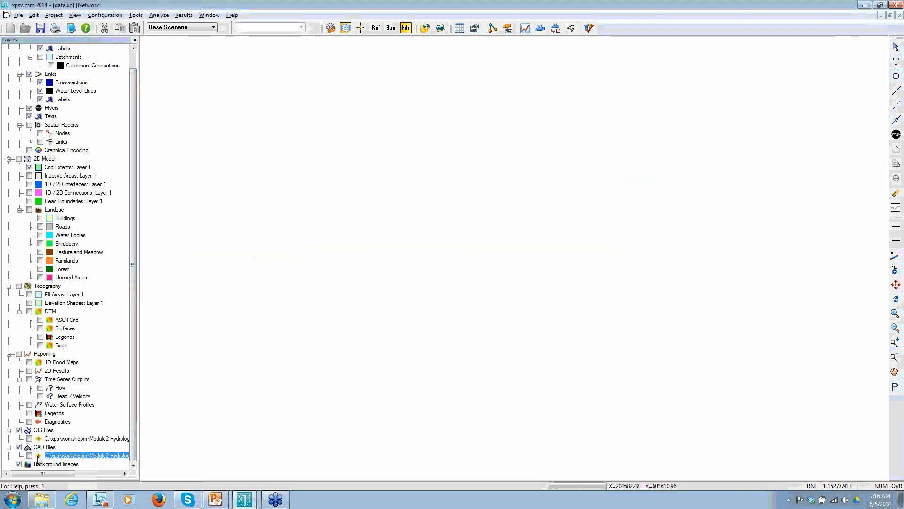
pyautogui.rightClick(40, 465)
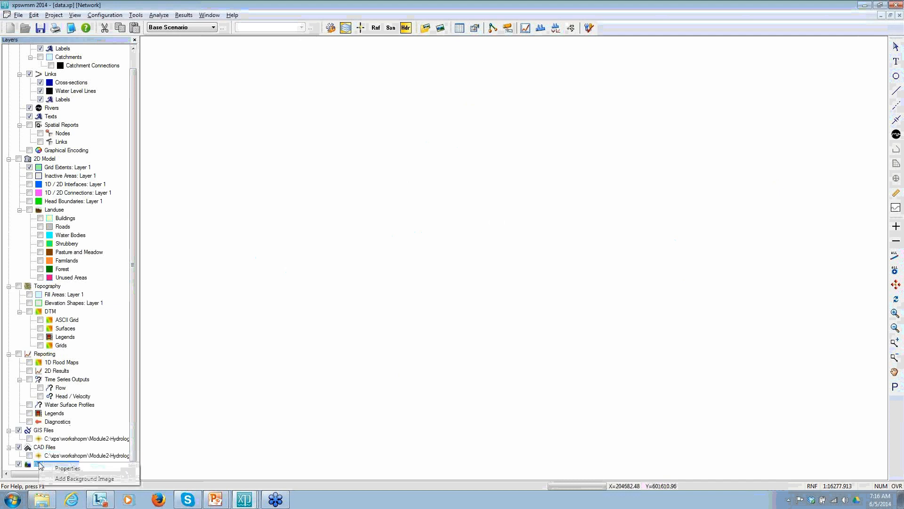
pyautogui.click(74, 479)
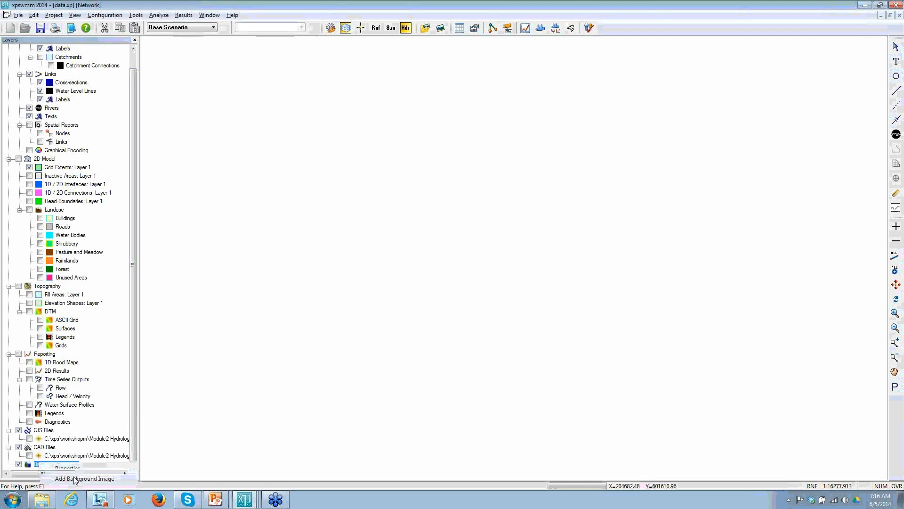
pyautogui.click(548, 210)
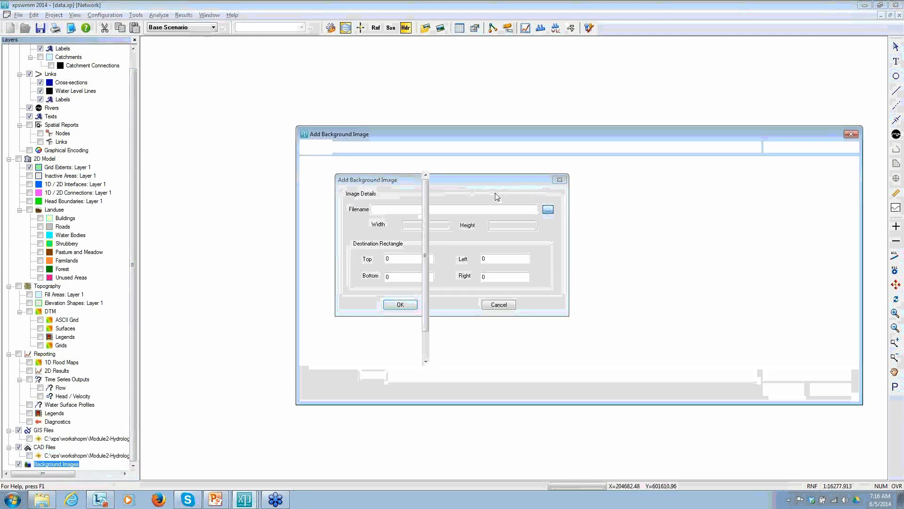
pyautogui.doubleClick(471, 251)
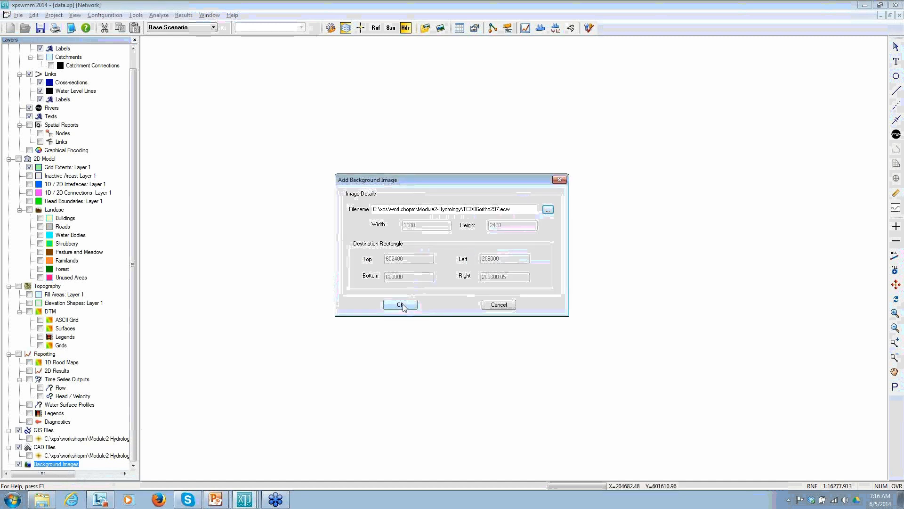
pyautogui.click(401, 304)
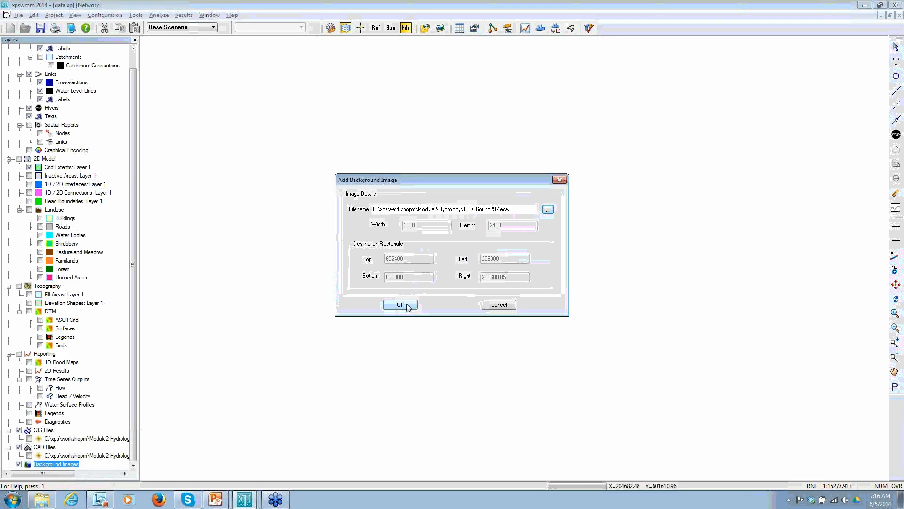
pyautogui.click(400, 305)
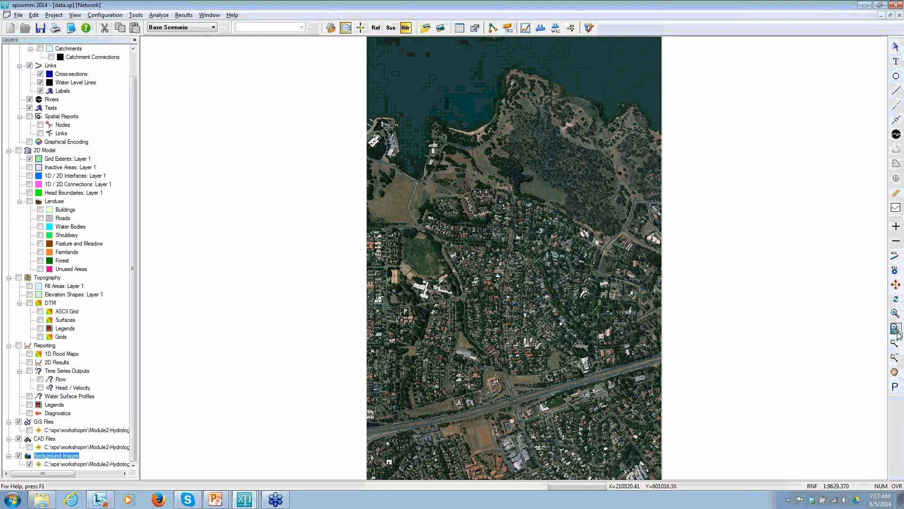
# Step: Toggle the display of the GIS file and CAD drawing, leaving both and the background image hidden
pyautogui.moveTo(424, 153); pyautogui.dragTo(548, 264)
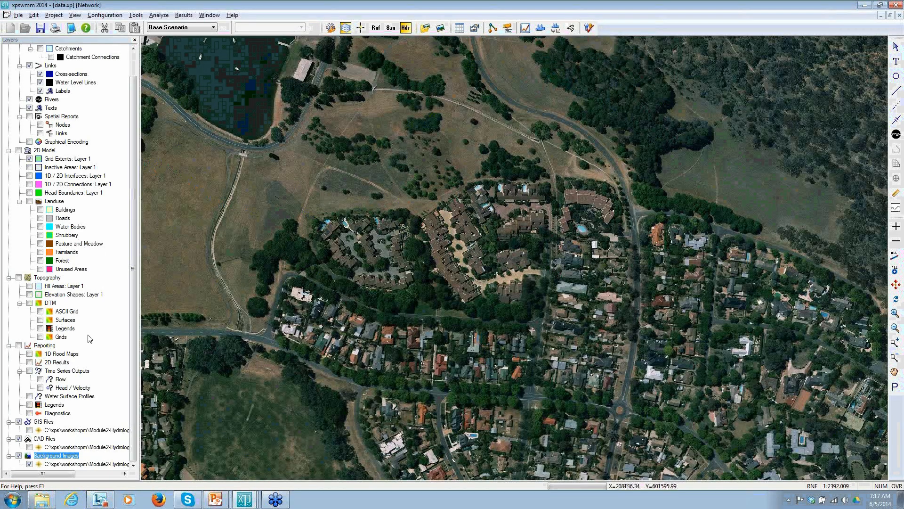
pyautogui.click(30, 430)
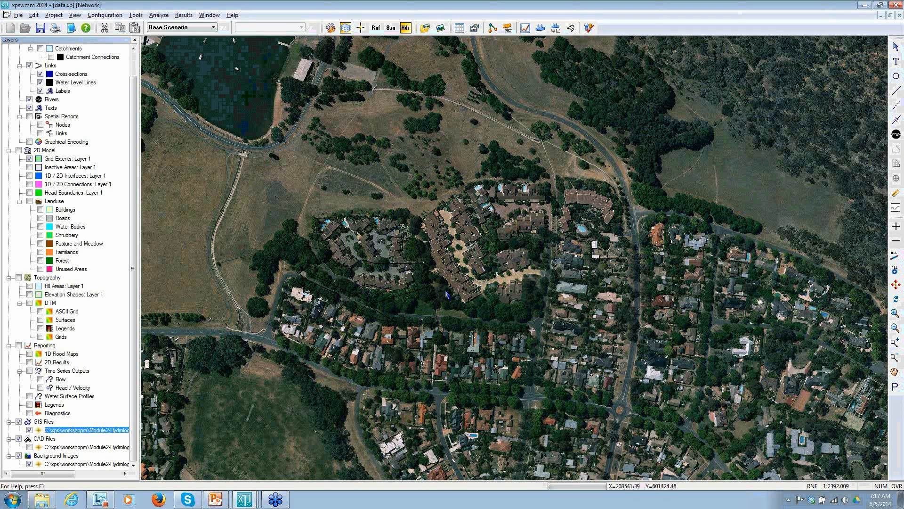
pyautogui.click(29, 464)
pyautogui.click(29, 431)
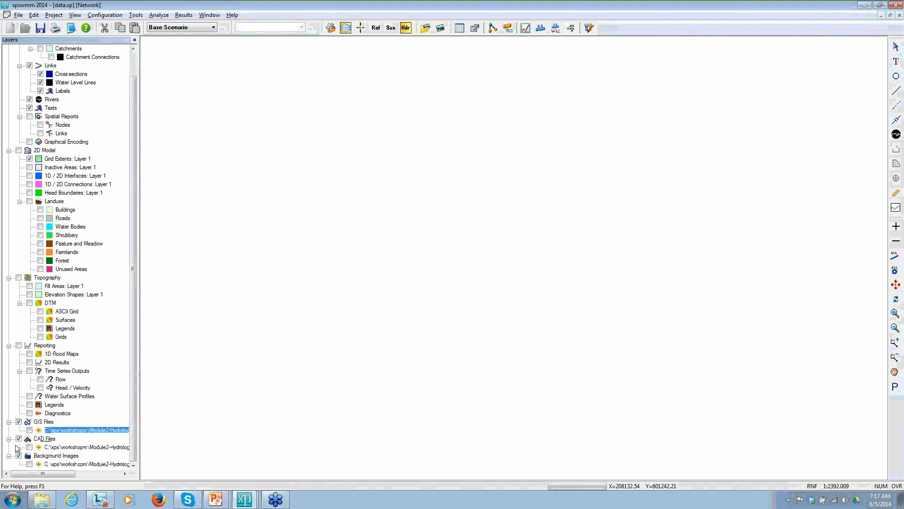
pyautogui.click(19, 439)
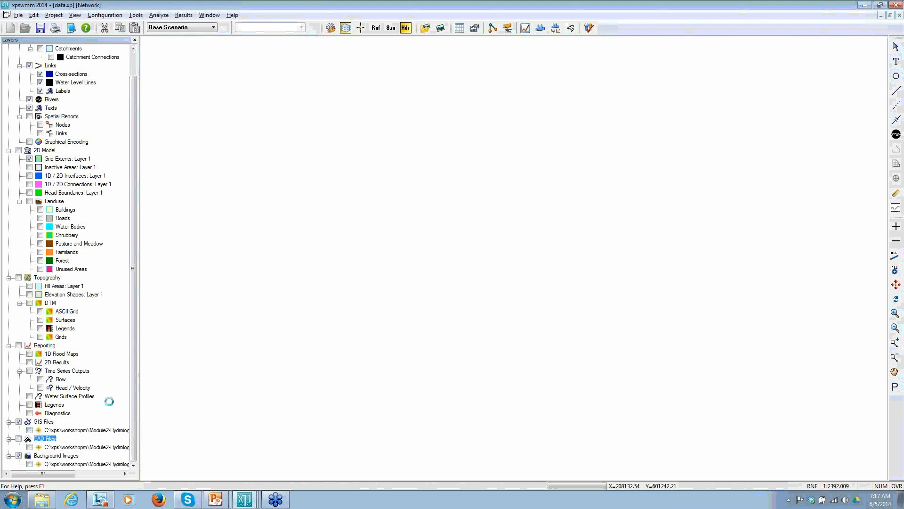
pyautogui.click(19, 439)
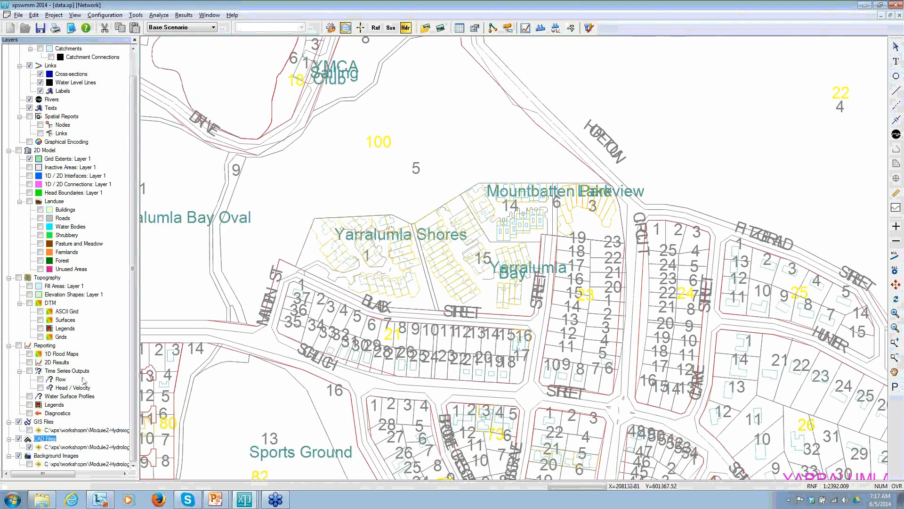
pyautogui.click(30, 447)
pyautogui.click(29, 447)
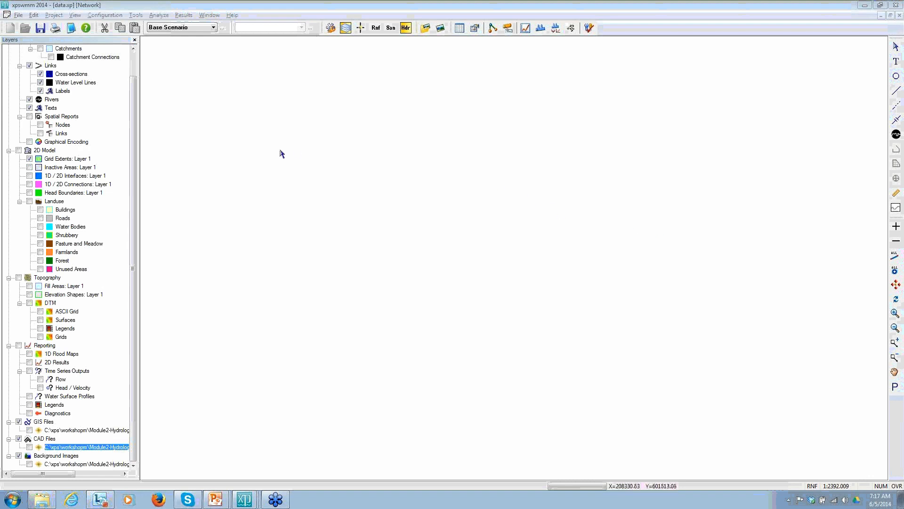
# Step: Import the 1D network nodes from the GIS file yarra_network_pt.shp in the Module2-Hydrology folder
pyautogui.click(134, 58)
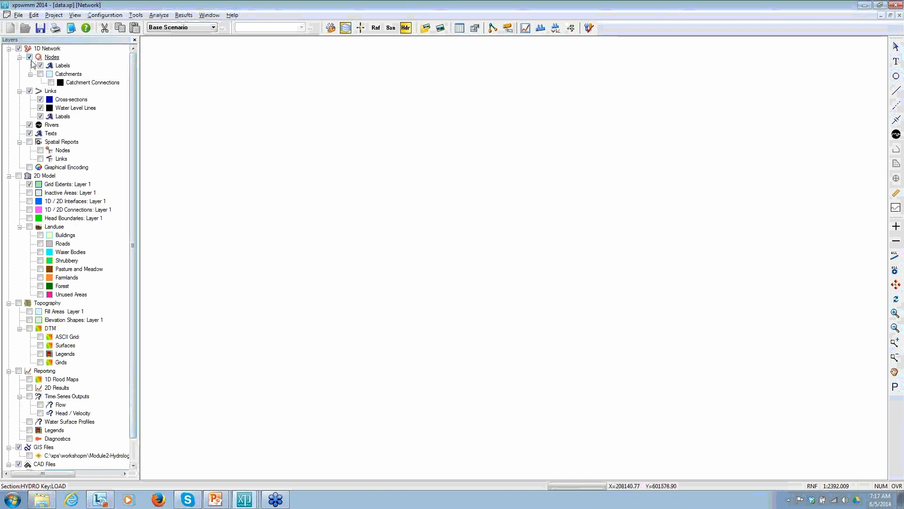
pyautogui.rightClick(49, 59)
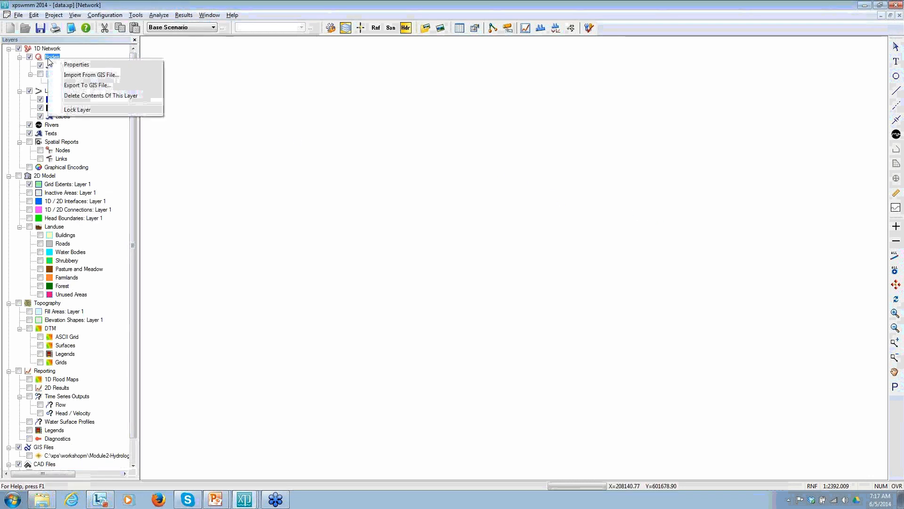
pyautogui.click(73, 76)
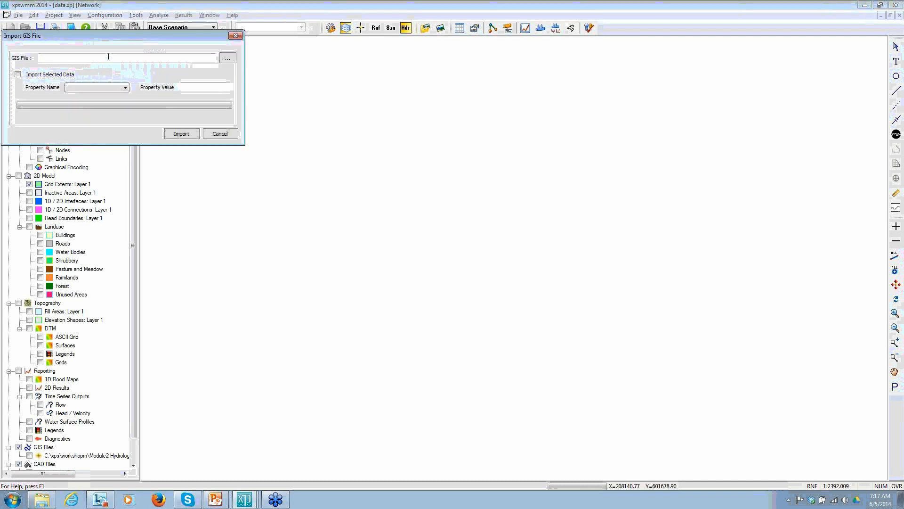
pyautogui.moveTo(109, 38); pyautogui.dragTo(272, 55)
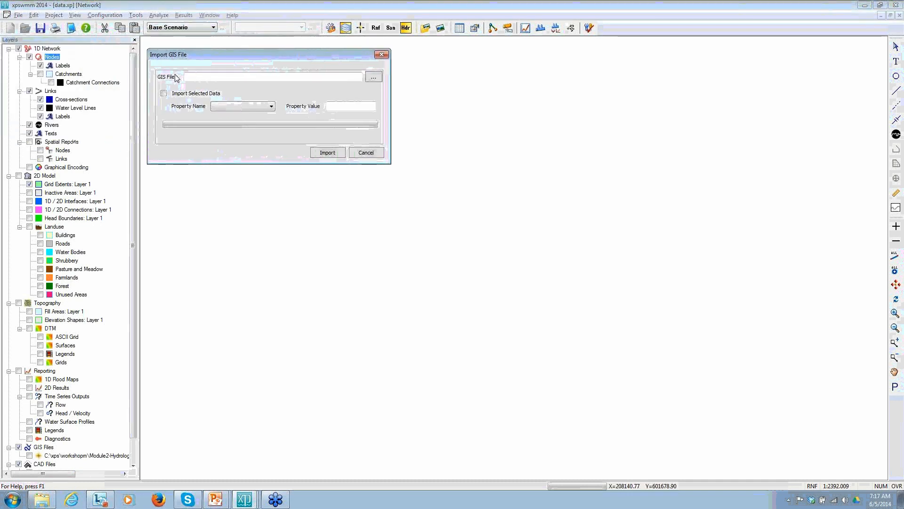
pyautogui.click(374, 76)
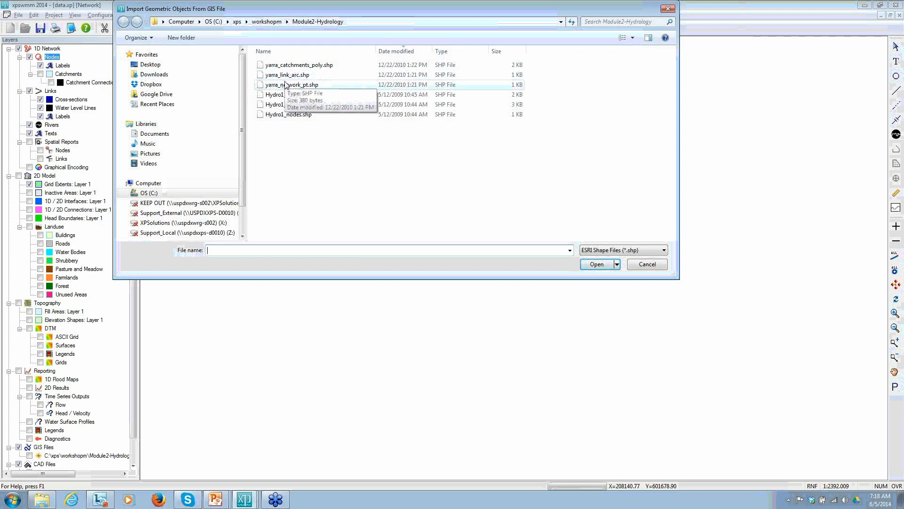
pyautogui.doubleClick(287, 85)
pyautogui.click(325, 152)
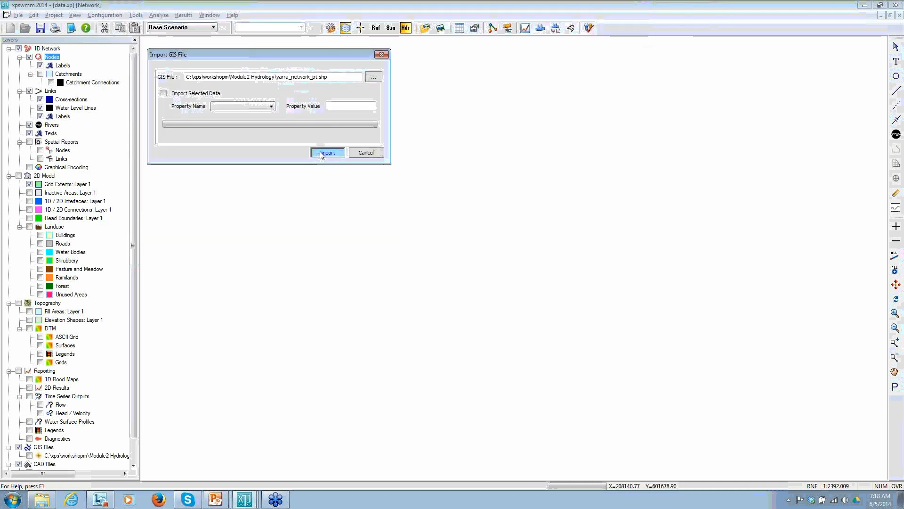
# Step: Set the node names from the NodeName attribute data and complete the node import
pyautogui.click(183, 111)
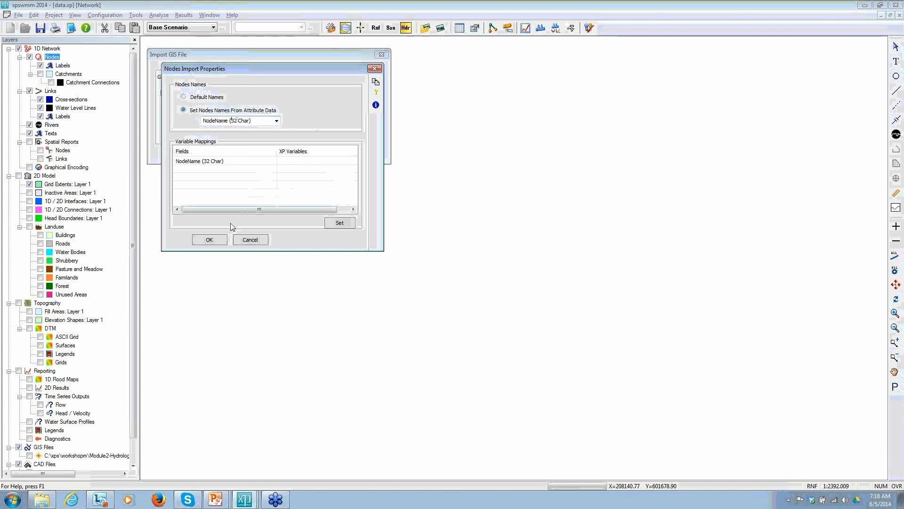
pyautogui.click(208, 240)
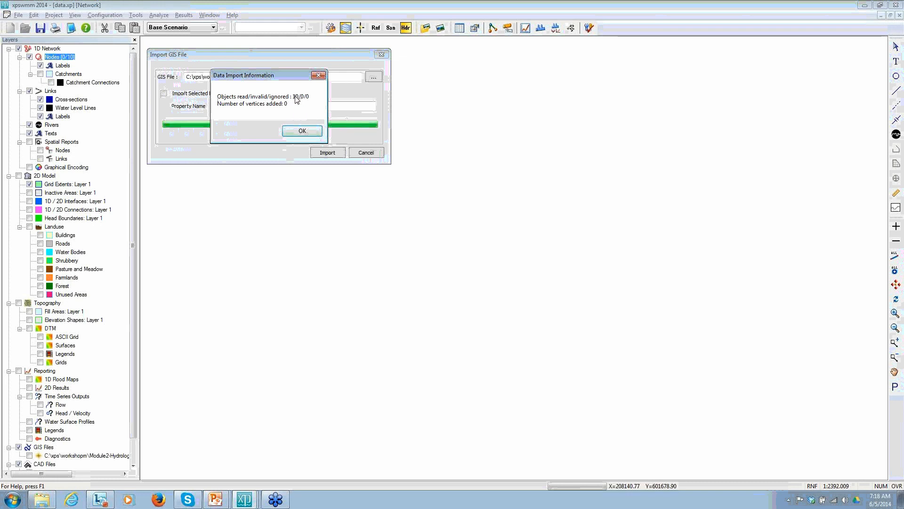
pyautogui.click(293, 131)
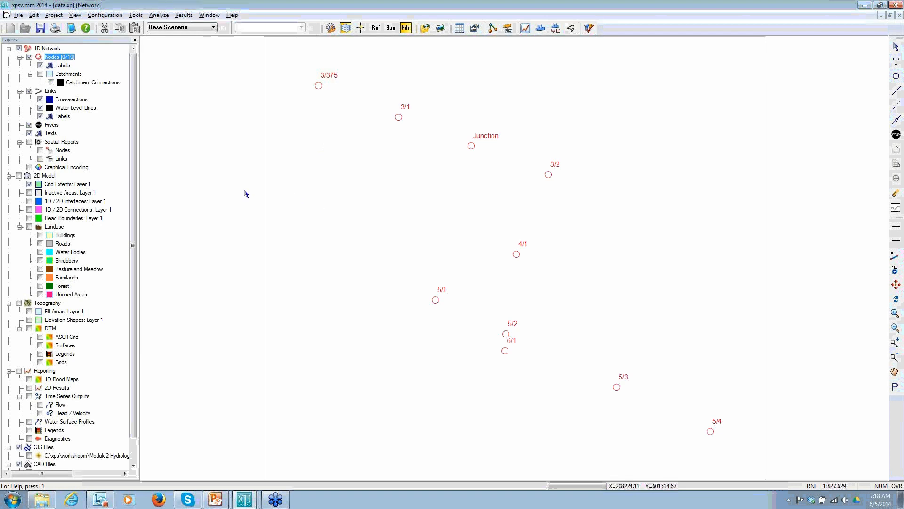
# Step: Start a GIS import for the links layer using yarra_link_arc.shp from the Module2-Hydrology folder
pyautogui.rightClick(51, 91)
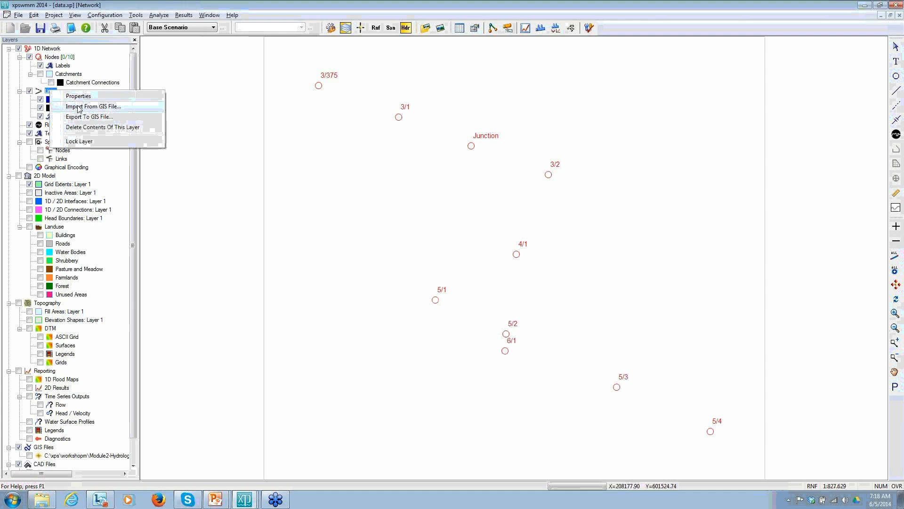
pyautogui.click(78, 108)
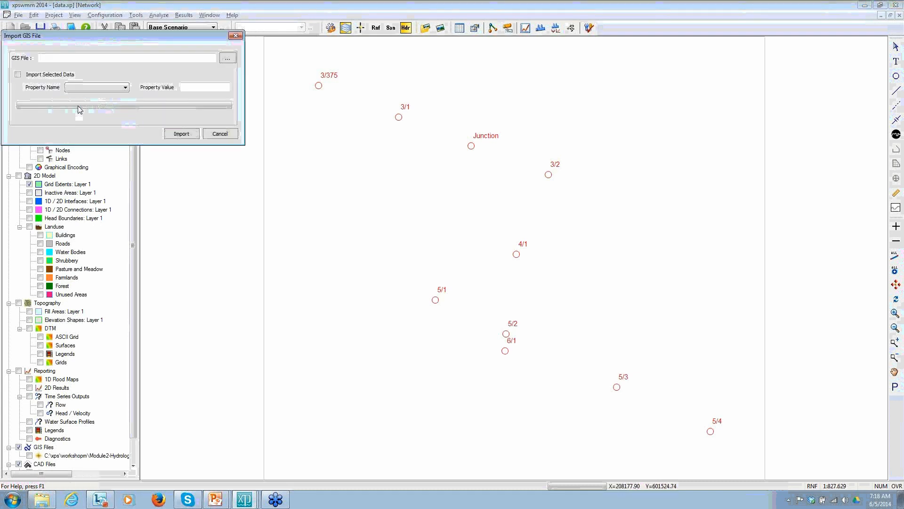
pyautogui.click(228, 57)
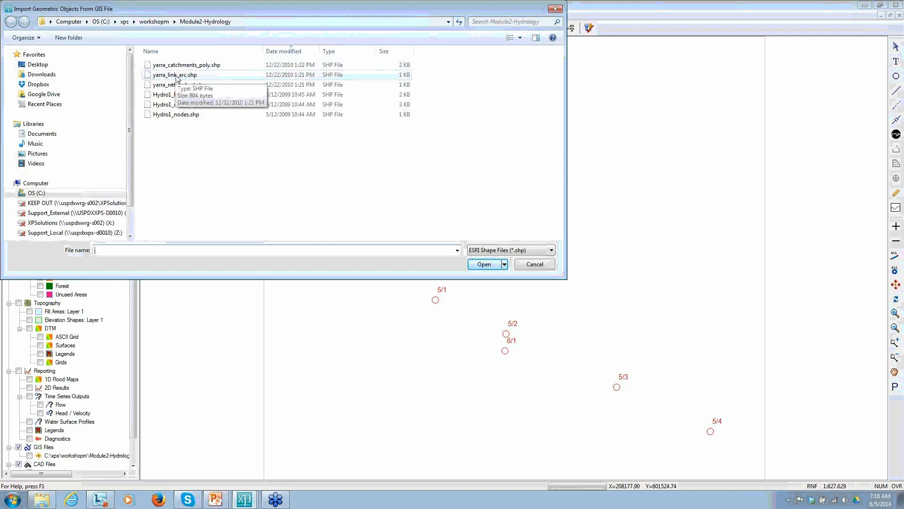
pyautogui.click(177, 76)
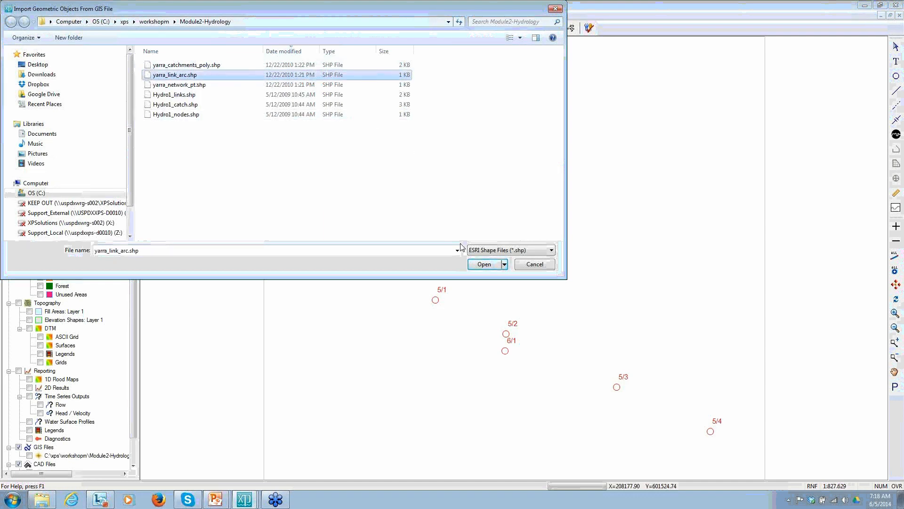
pyautogui.click(476, 265)
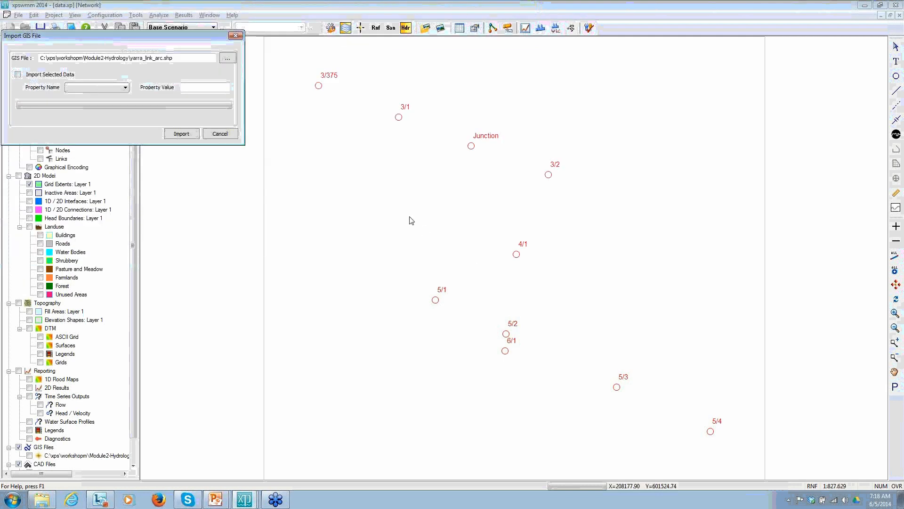
# Step: Import the links with names from LinkName, upstream nodes from USNodeName and downstream nodes from DSNodeName
pyautogui.click(181, 134)
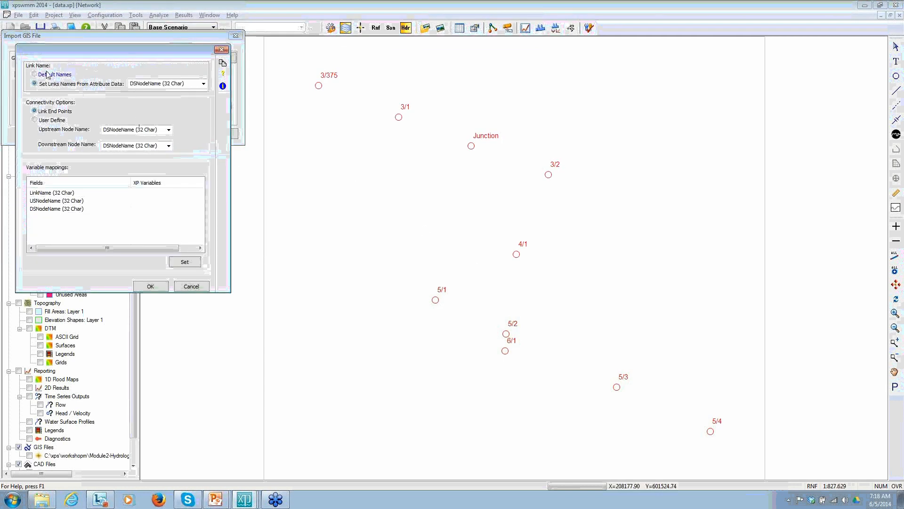
pyautogui.click(204, 85)
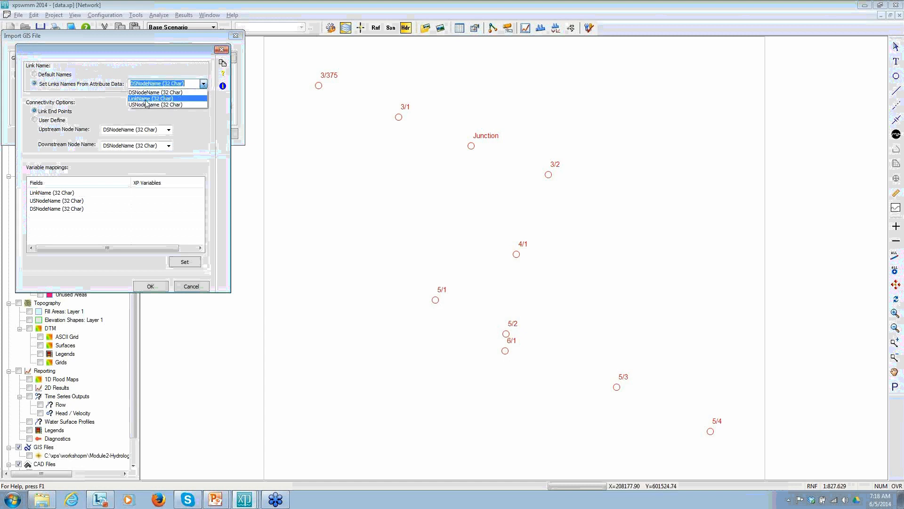
pyautogui.click(147, 99)
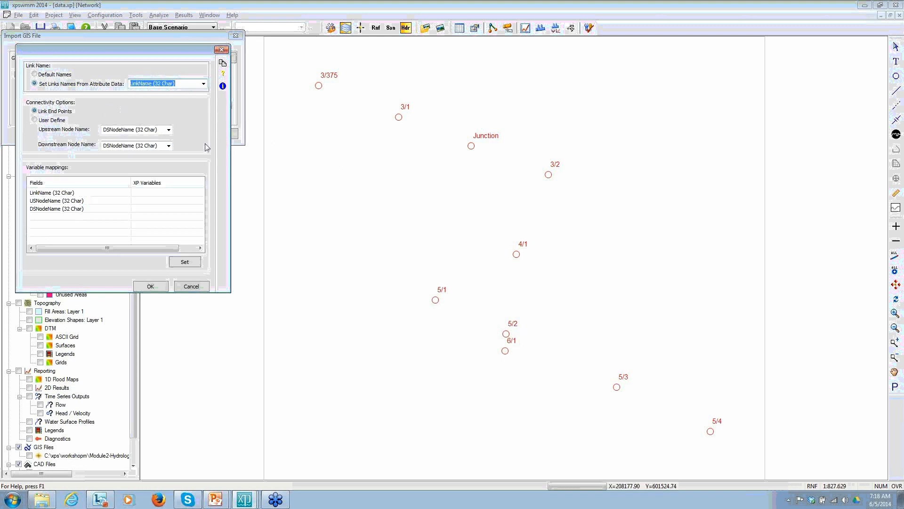
pyautogui.click(143, 130)
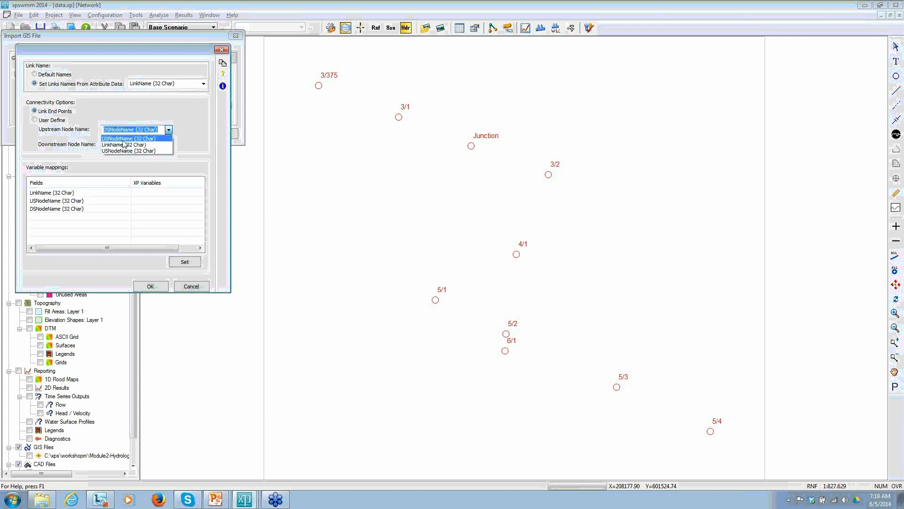
pyautogui.click(125, 151)
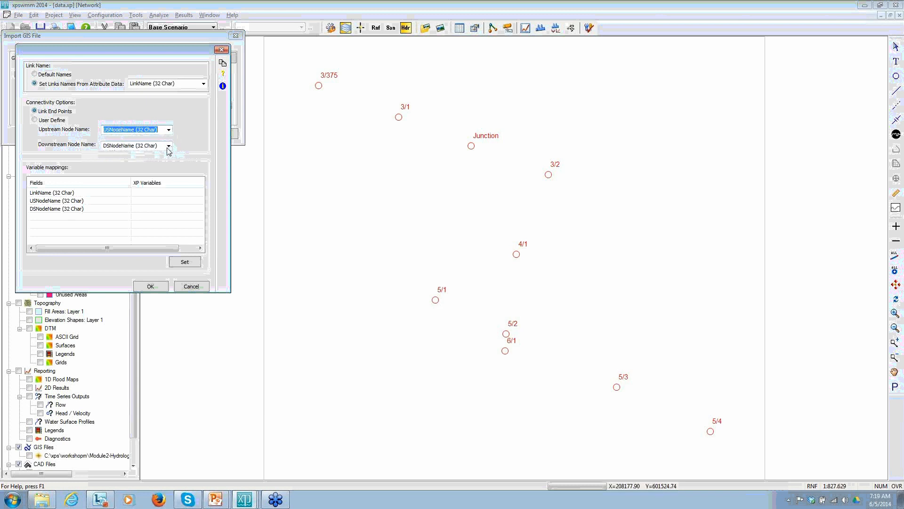
pyautogui.click(158, 146)
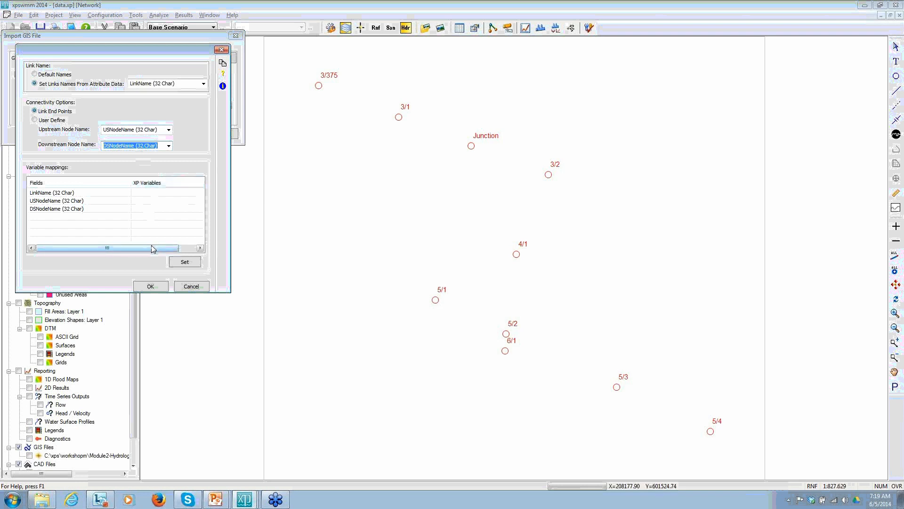
pyautogui.click(150, 286)
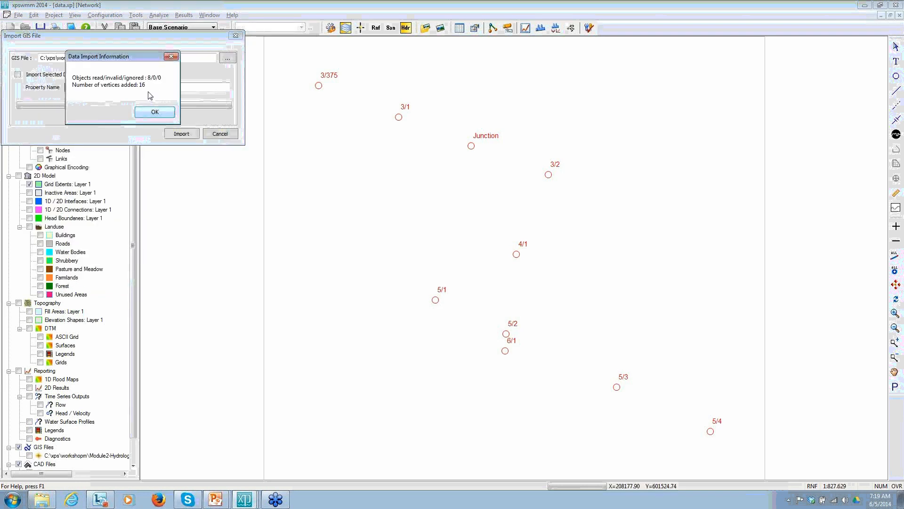
pyautogui.click(153, 112)
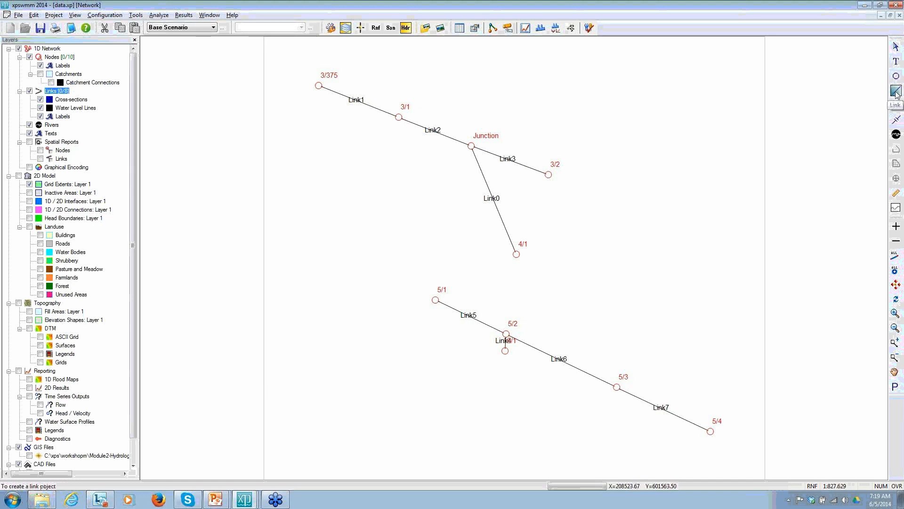
# Step: Draw a winding link with intermediate vertices from node 5/2 up to node 4/1
pyautogui.click(896, 90)
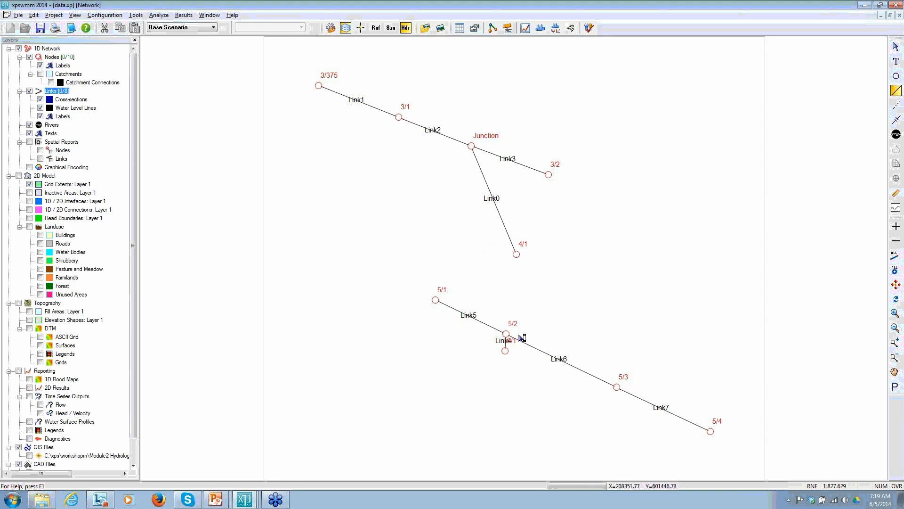
pyautogui.moveTo(509, 334)
pyautogui.mouseDown()
pyautogui.moveTo(516, 311)
pyautogui.moveTo(496, 296)
pyautogui.moveTo(527, 318)
pyautogui.mouseUp()
pyautogui.click(535, 322)
pyautogui.moveTo(506, 304)
pyautogui.mouseDown()
pyautogui.moveTo(504, 297)
pyautogui.moveTo(541, 276)
pyautogui.moveTo(524, 259)
pyautogui.mouseUp()
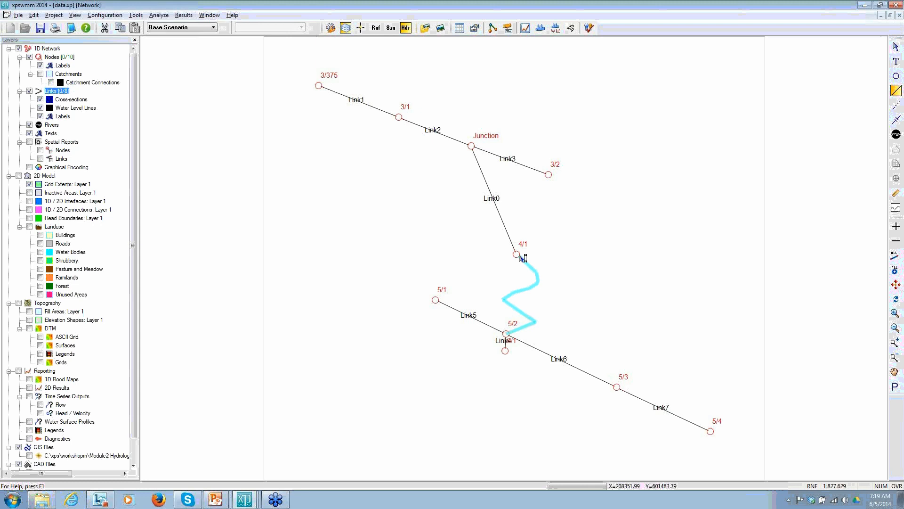
pyautogui.moveTo(524, 258); pyautogui.dragTo(522, 257)
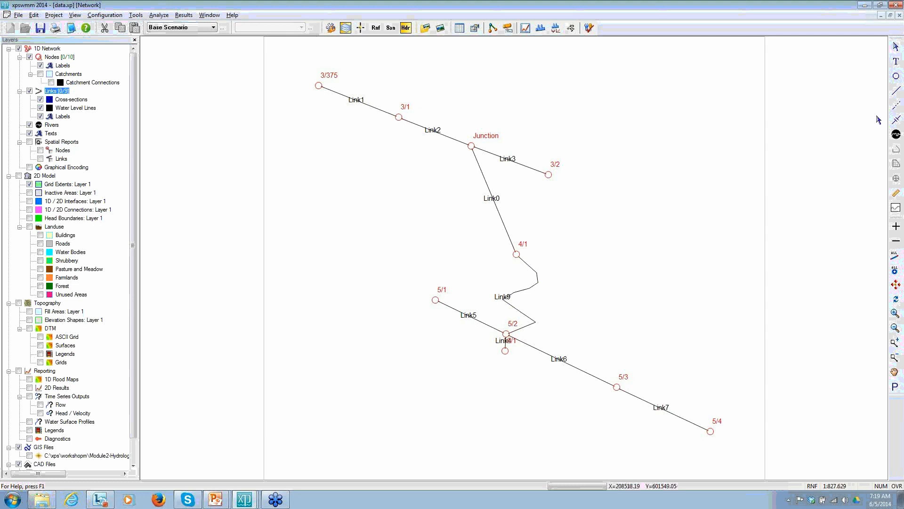
# Step: Draw a multi-link from node 5/1 to node 3/375 and review its conduit, pump, orifice, weir and special options
pyautogui.click(895, 108)
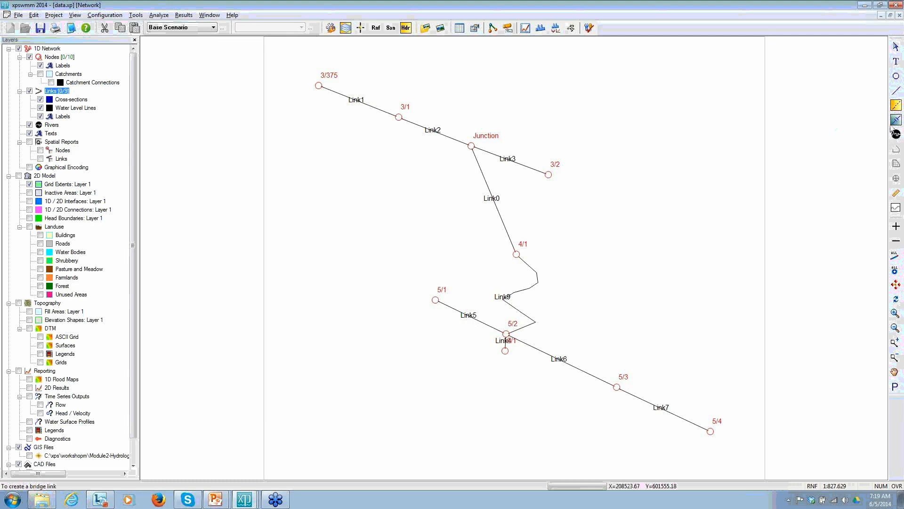
pyautogui.moveTo(435, 300); pyautogui.dragTo(319, 86)
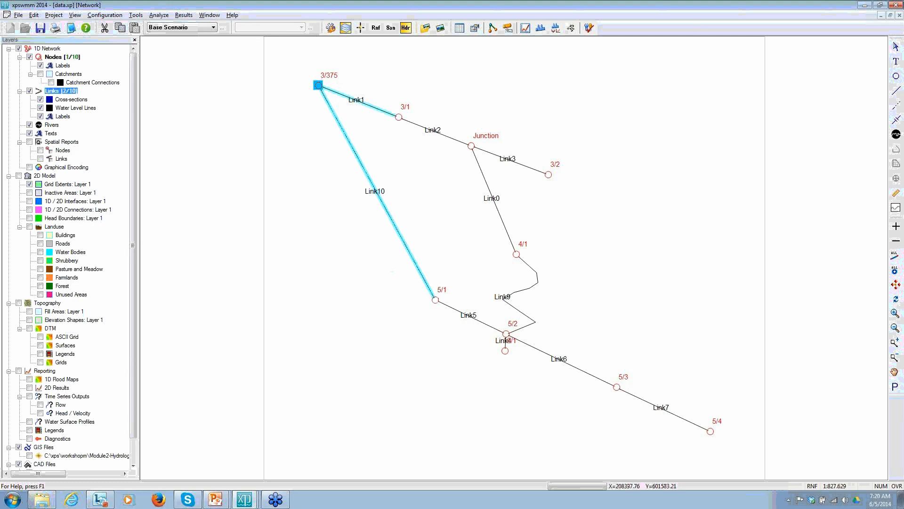
pyautogui.click(706, 61)
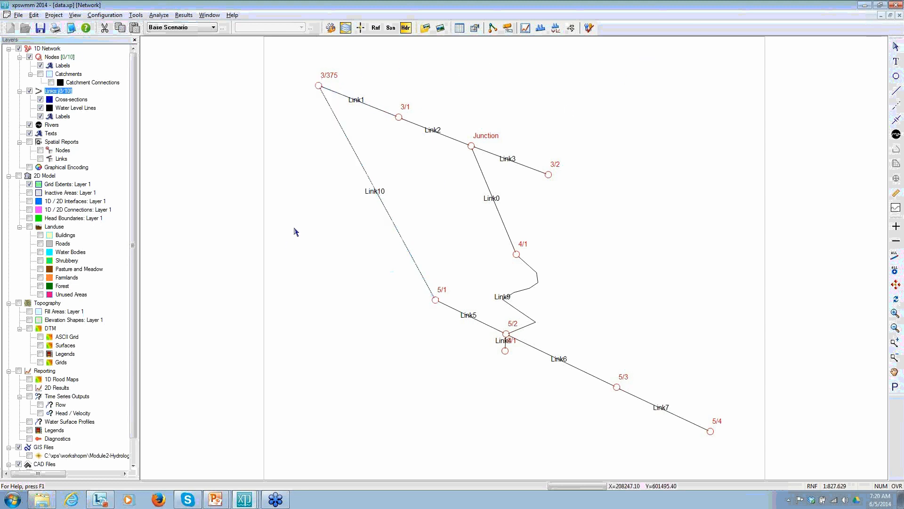
pyautogui.doubleClick(390, 218)
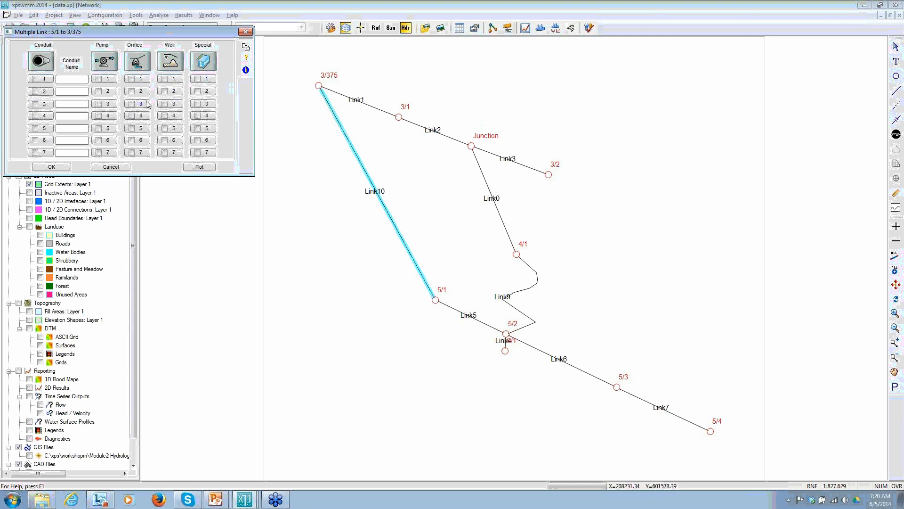
pyautogui.click(52, 166)
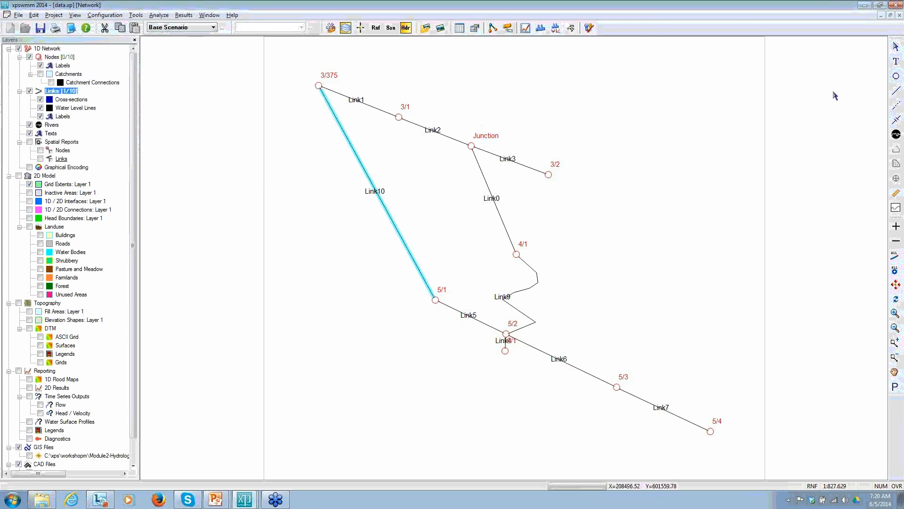
# Step: Draw a bridge link from node 4/1 to node 3/2 and review its bridge data
pyautogui.click(897, 121)
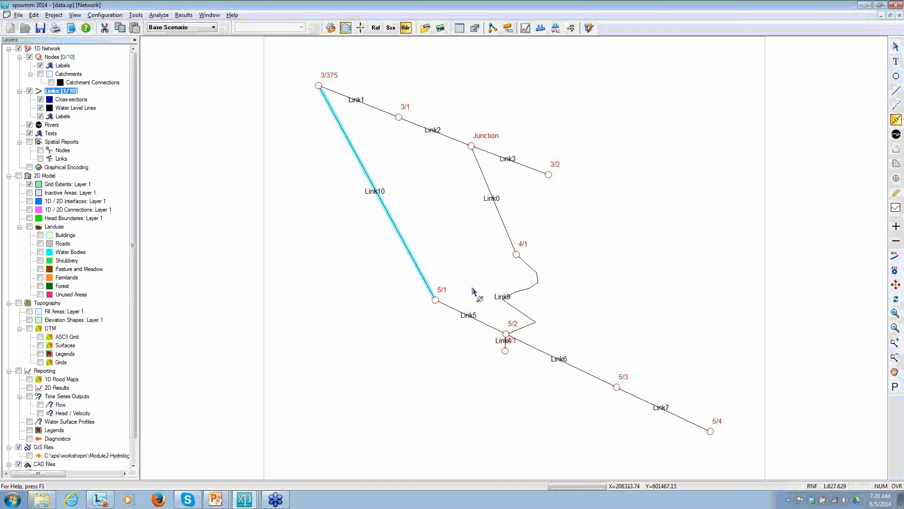
pyautogui.moveTo(522, 256); pyautogui.dragTo(550, 174)
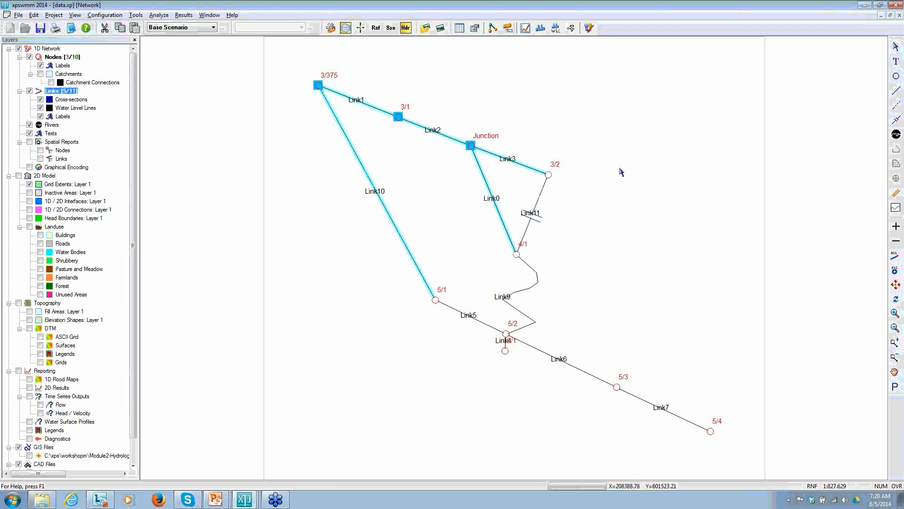
pyautogui.click(731, 160)
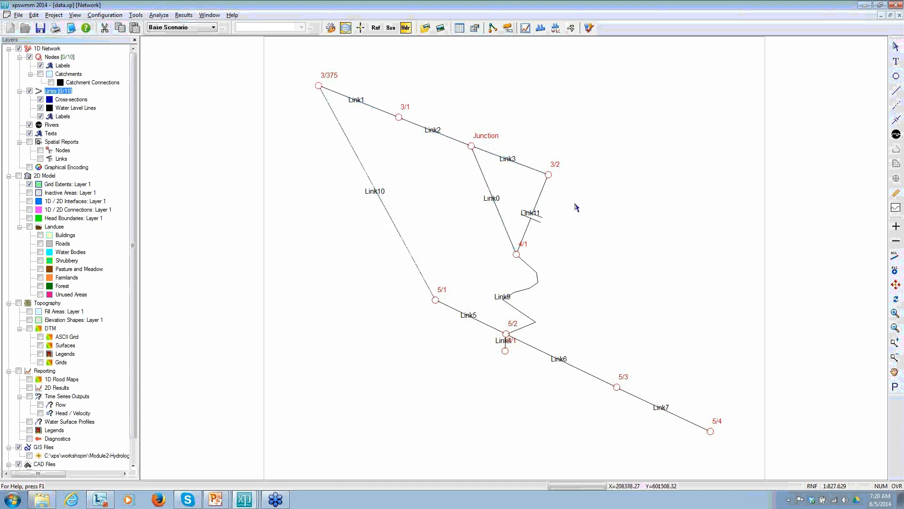
pyautogui.doubleClick(541, 197)
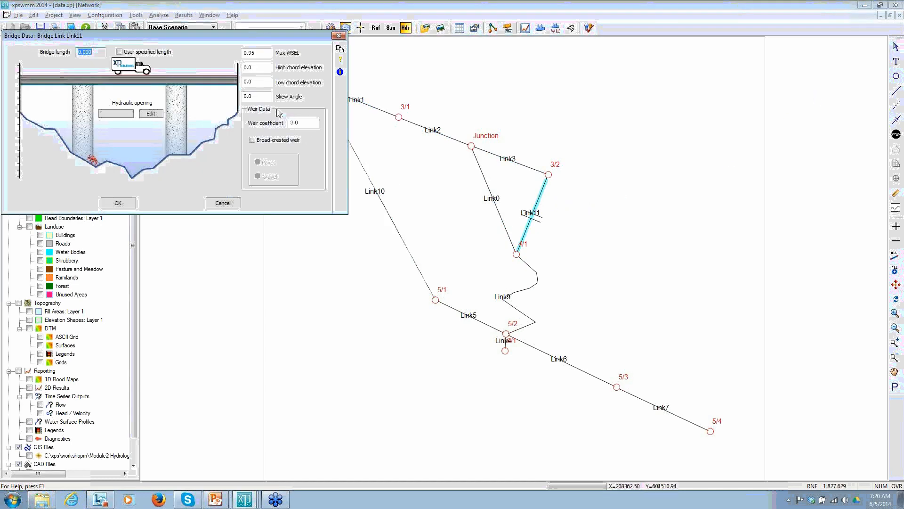
pyautogui.moveTo(228, 37); pyautogui.dragTo(326, 61)
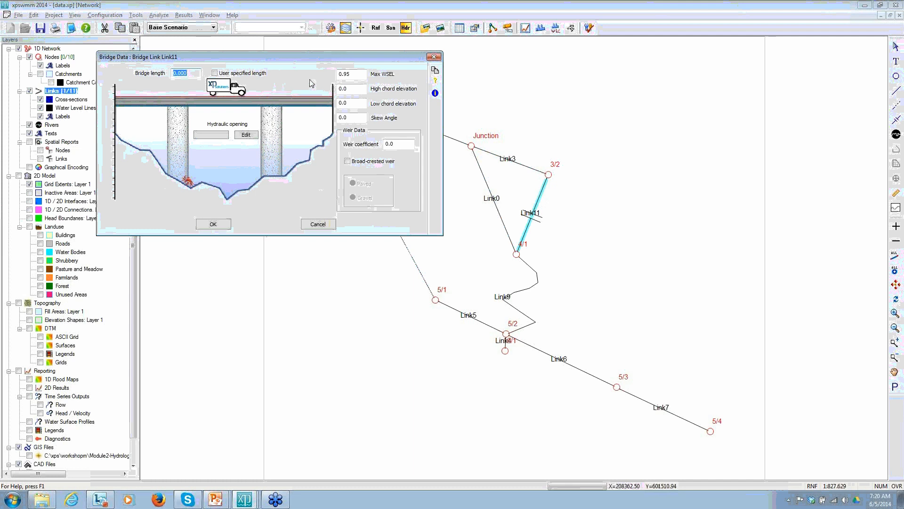
pyautogui.click(225, 224)
pyautogui.click(571, 162)
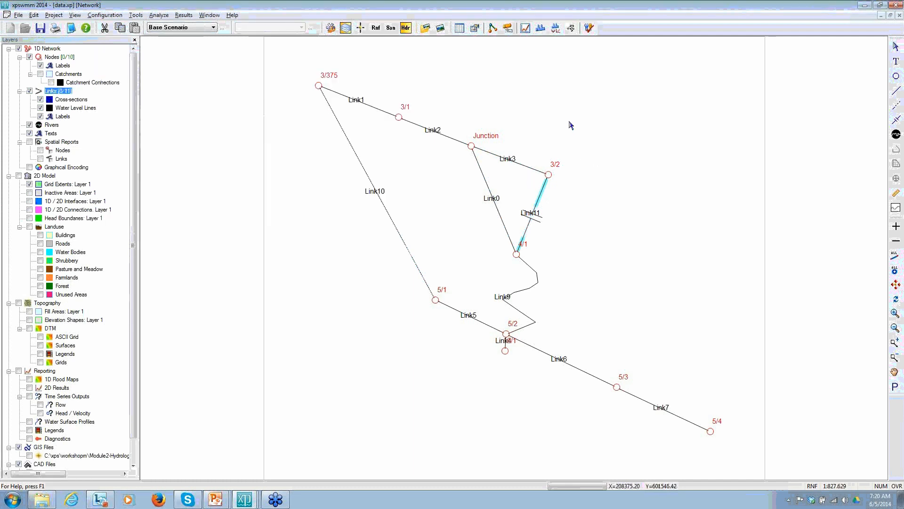
pyautogui.doubleClick(548, 176)
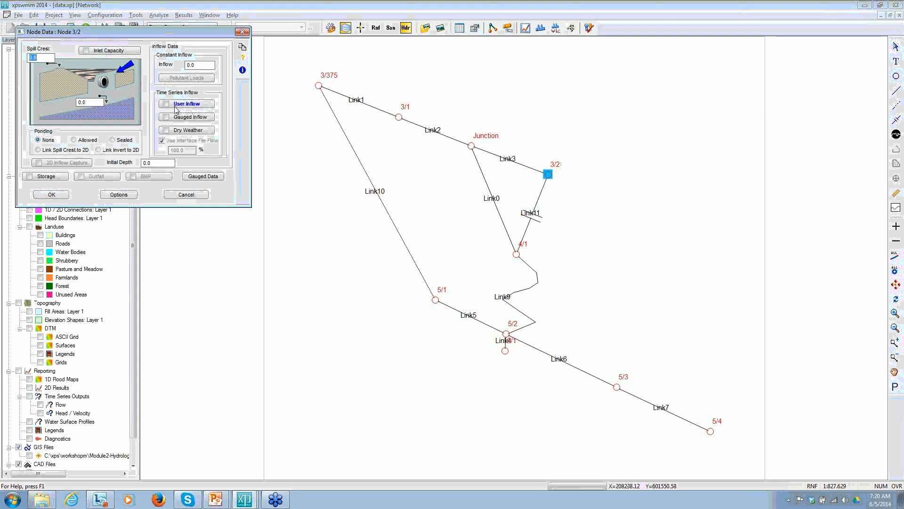
pyautogui.doubleClick(195, 66)
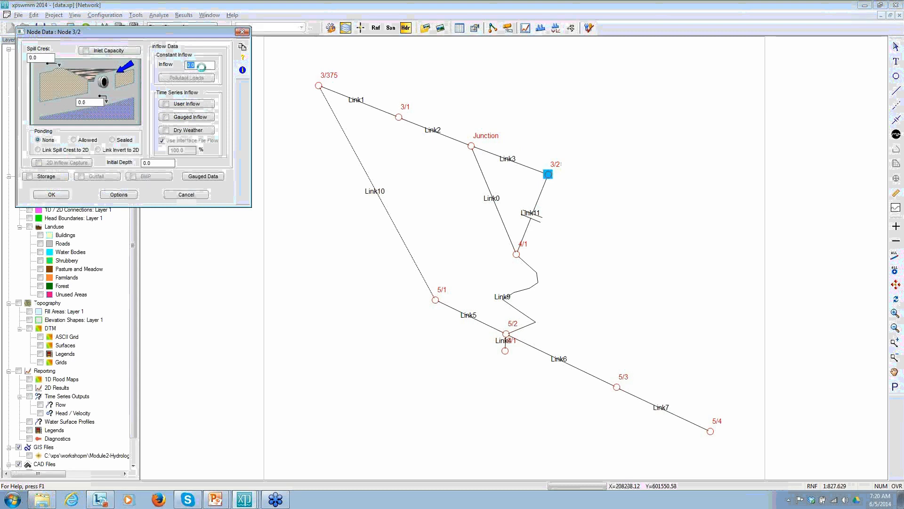
pyautogui.doubleClick(86, 102)
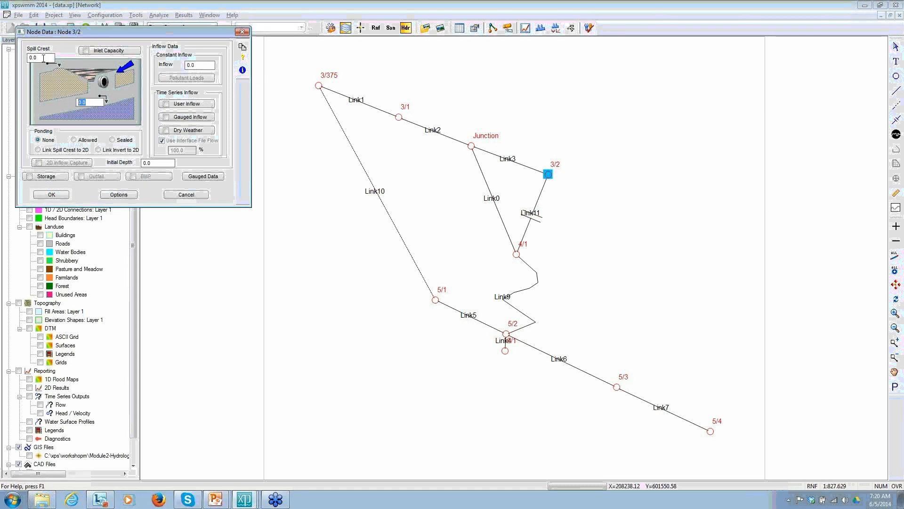
pyautogui.click(43, 57)
pyautogui.write('12')
pyautogui.doubleClick(47, 57)
pyautogui.click(82, 102)
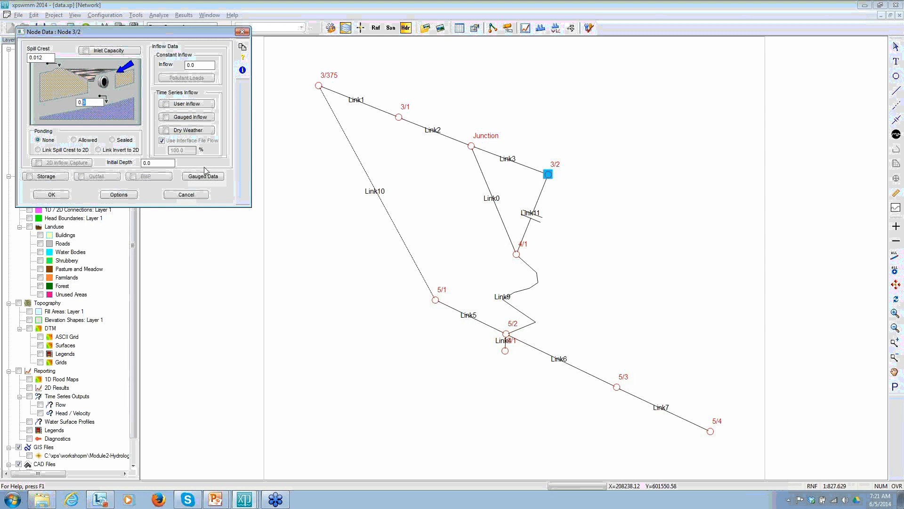
pyautogui.click(176, 197)
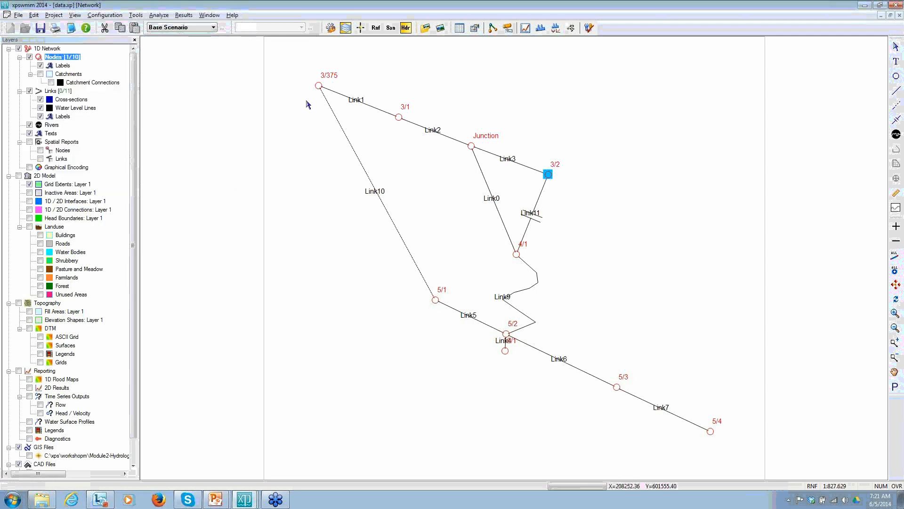
# Step: Review the outfall control types available in the node data of node 3/375
pyautogui.doubleClick(317, 86)
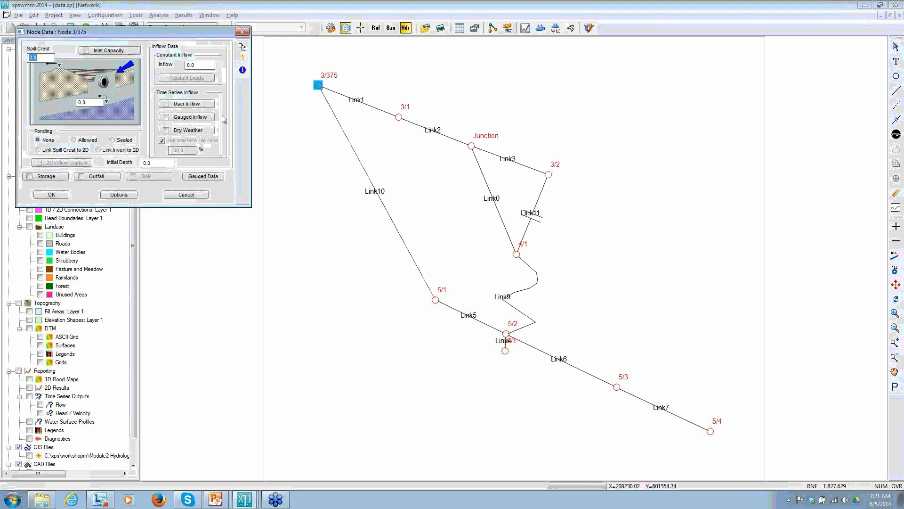
pyautogui.click(115, 175)
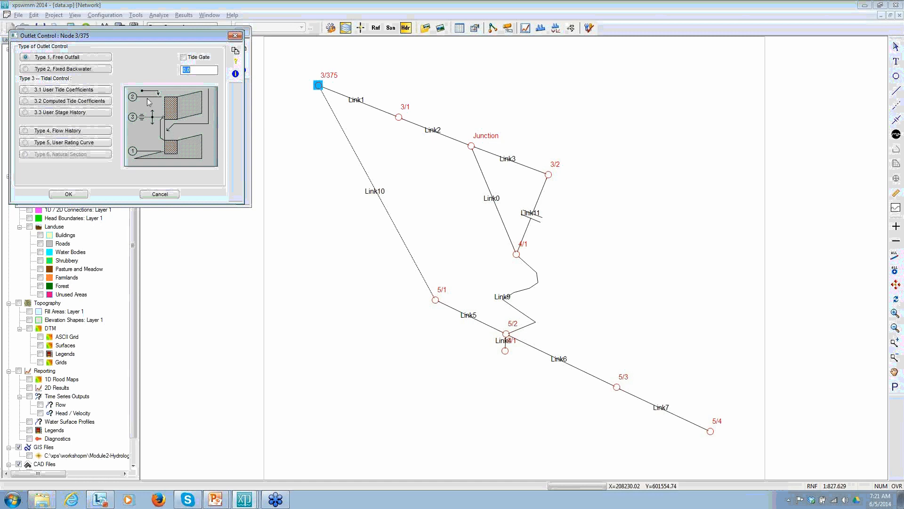
pyautogui.click(159, 194)
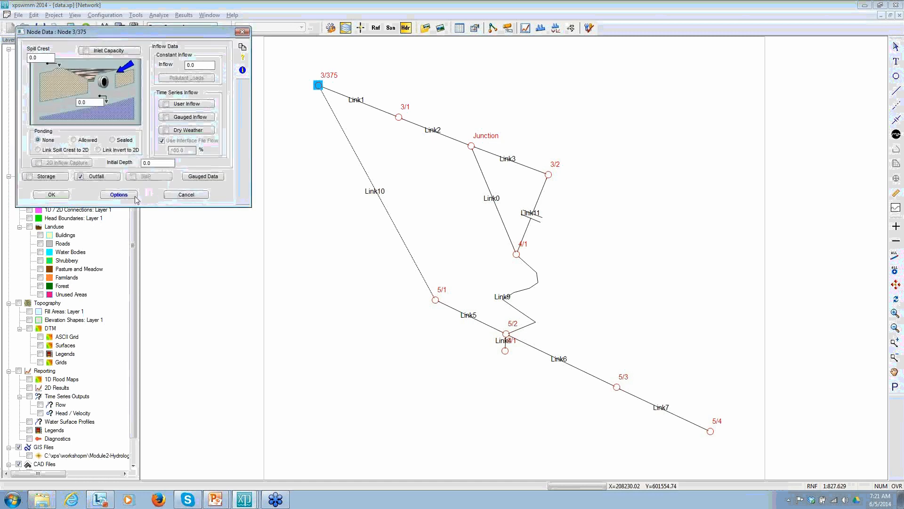
pyautogui.click(187, 195)
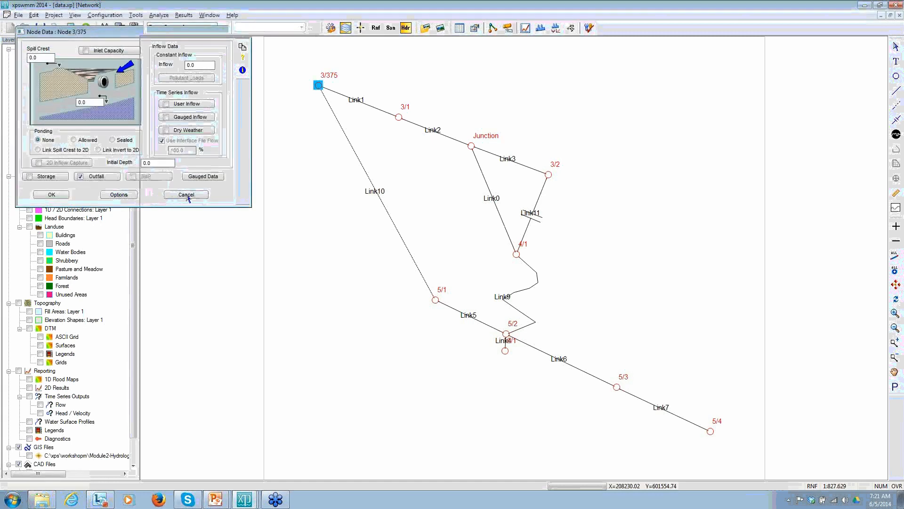
# Step: Examine the special conduit shapes available for Link2, including the Horseshoe section, without applying any
pyautogui.click(455, 141)
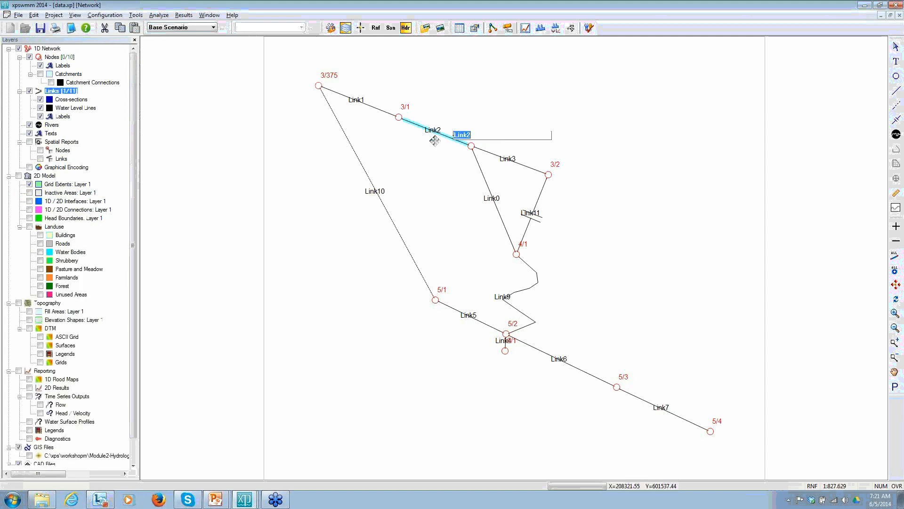
pyautogui.click(392, 127)
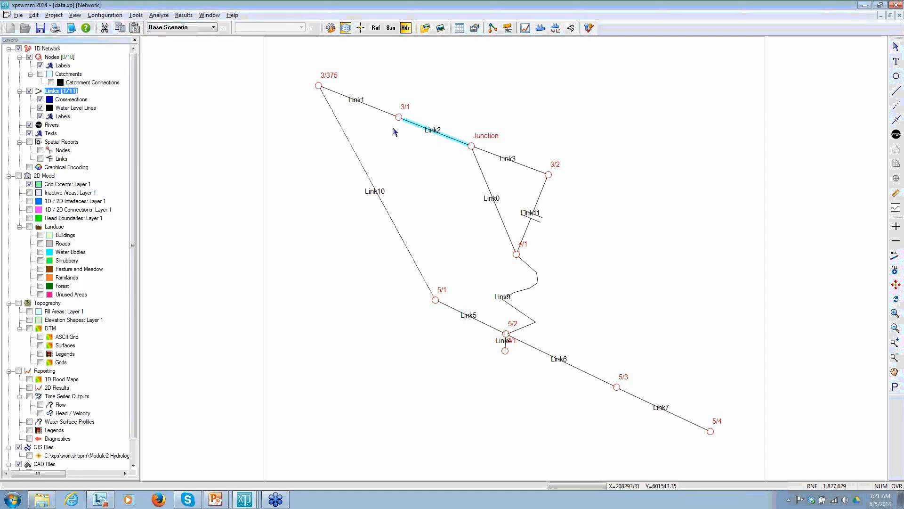
pyautogui.doubleClick(394, 131)
pyautogui.moveTo(99, 36); pyautogui.dragTo(253, 128)
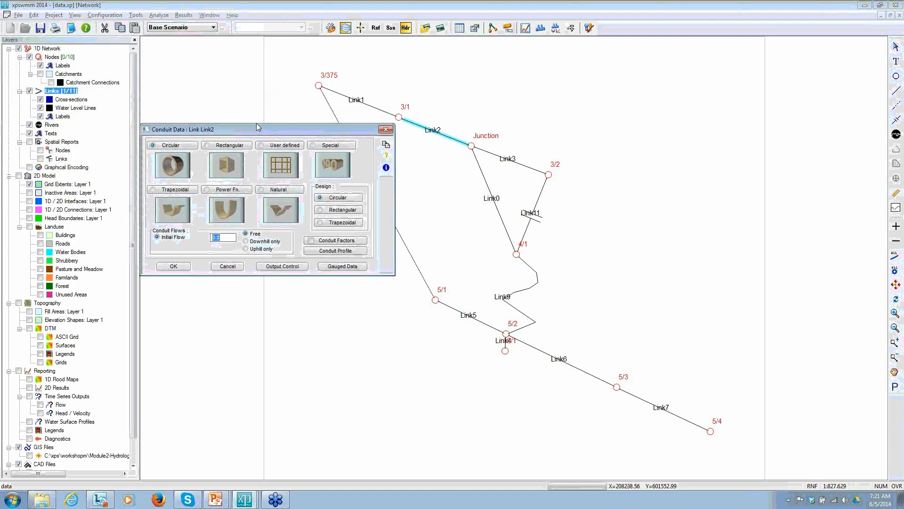
pyautogui.moveTo(240, 133); pyautogui.dragTo(258, 152)
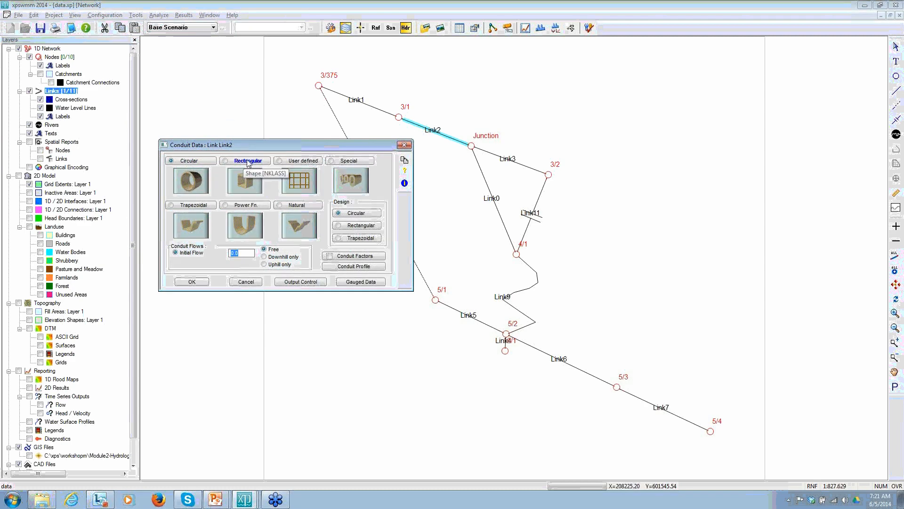
pyautogui.click(329, 161)
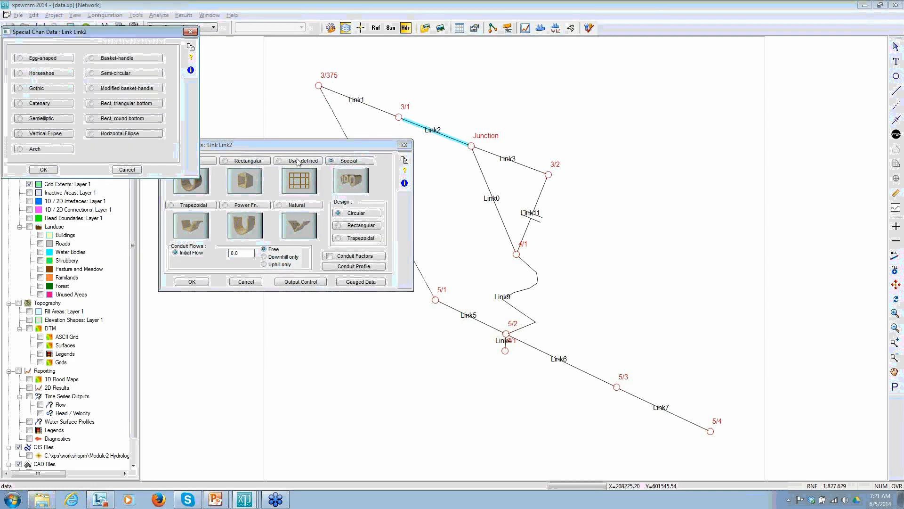
pyautogui.moveTo(141, 34); pyautogui.dragTo(324, 79)
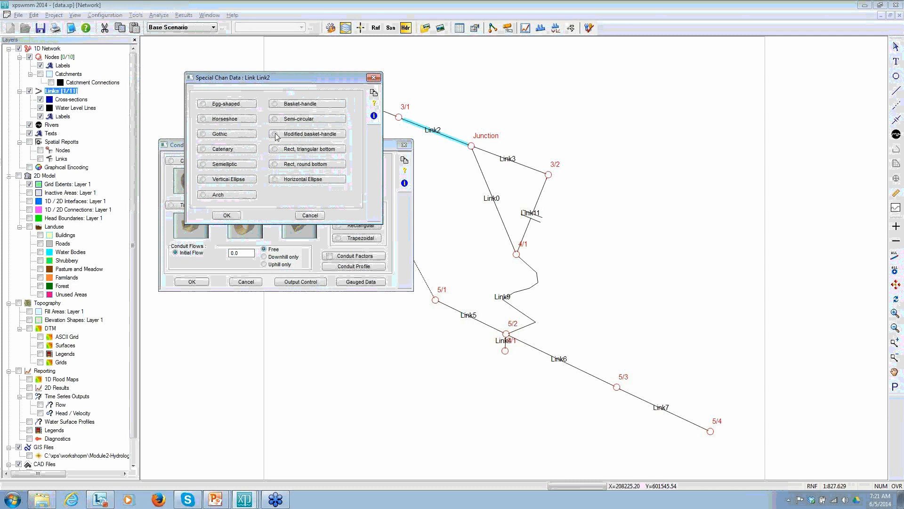
pyautogui.click(227, 123)
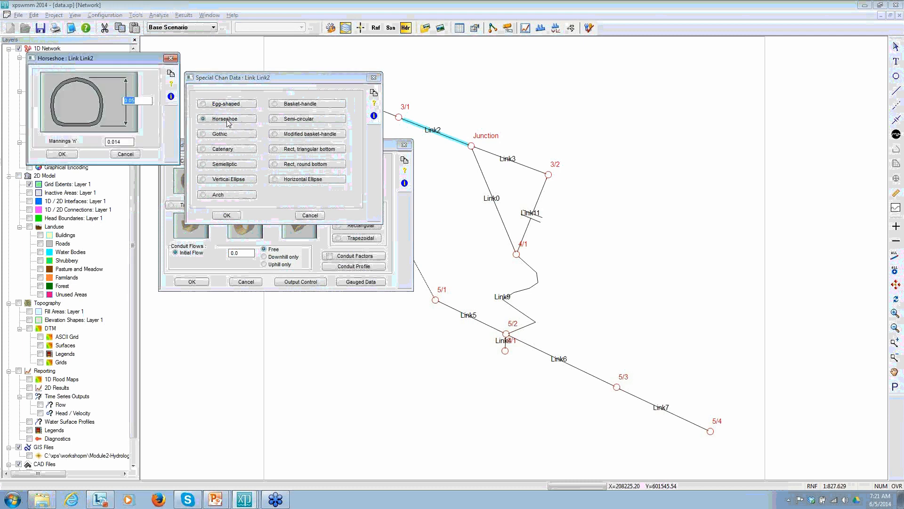
pyautogui.click(126, 154)
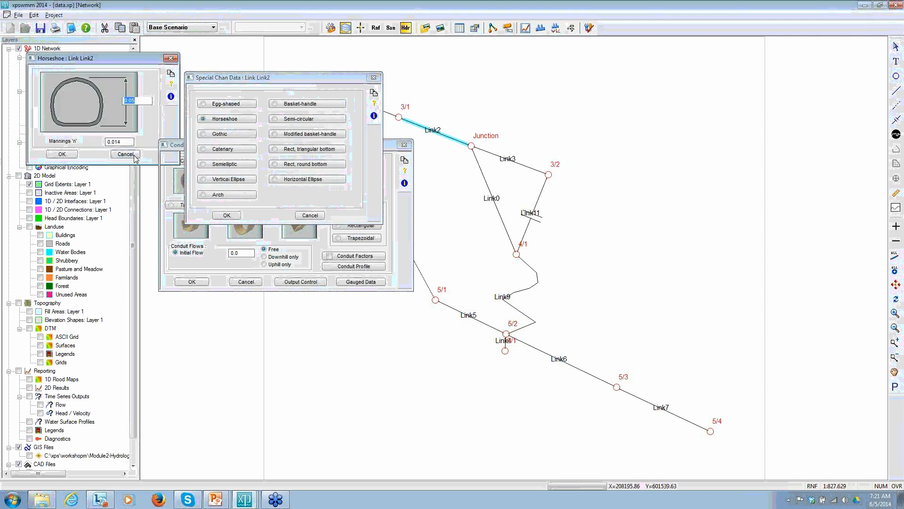
pyautogui.click(309, 215)
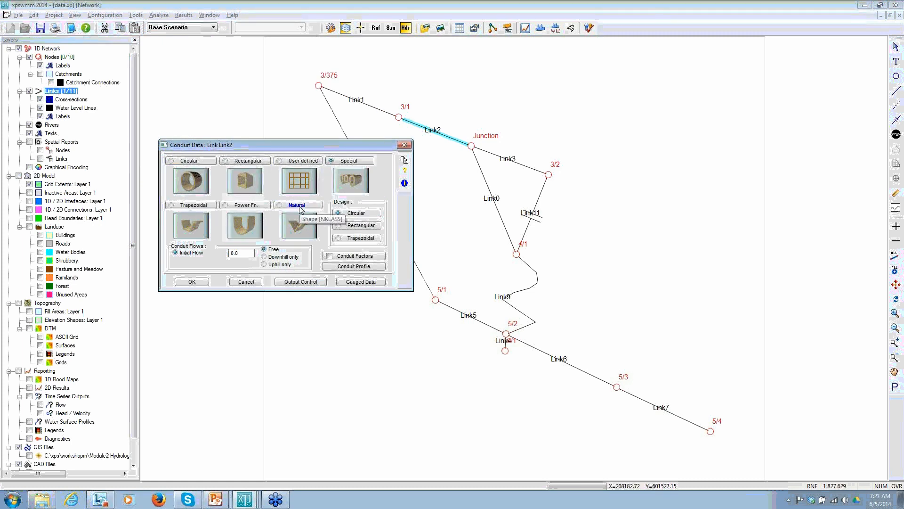
# Step: Review Link2's natural section settings and the Collector w/transit cross-section shape, leaving everything without applying changes
pyautogui.click(296, 205)
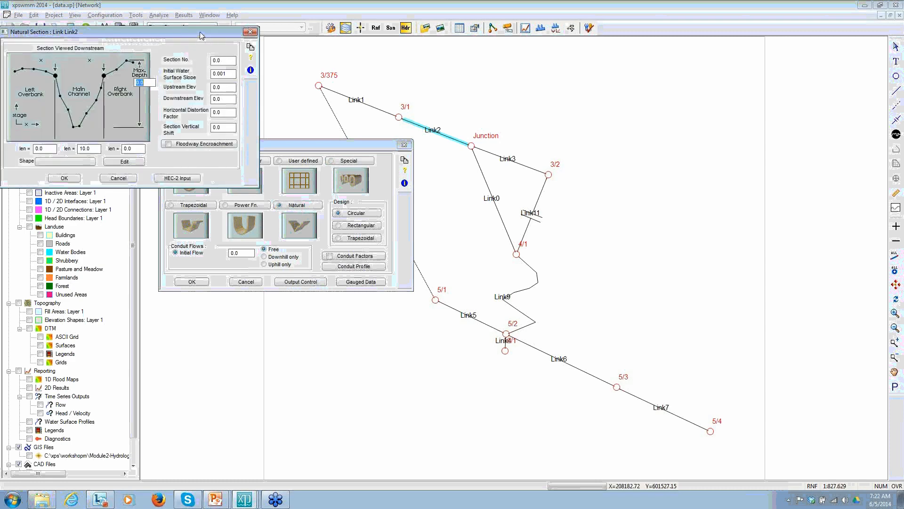
pyautogui.click(341, 206)
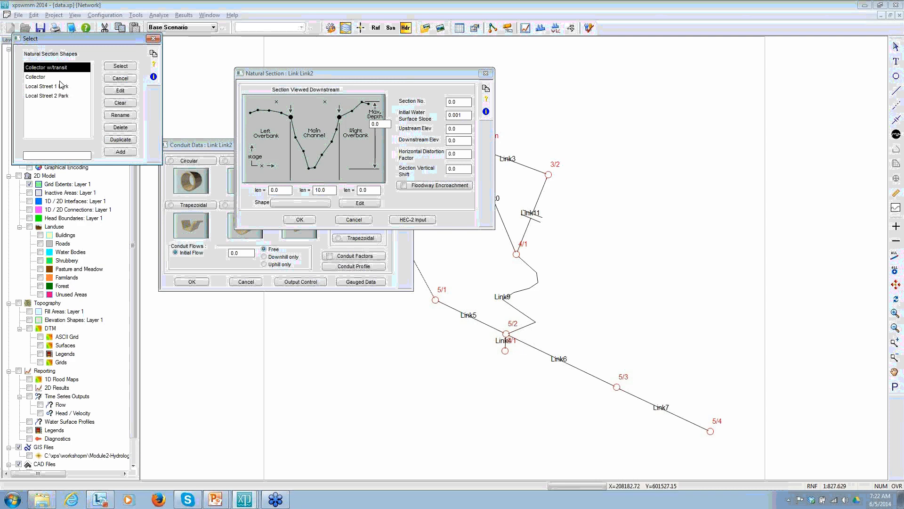
pyautogui.click(122, 90)
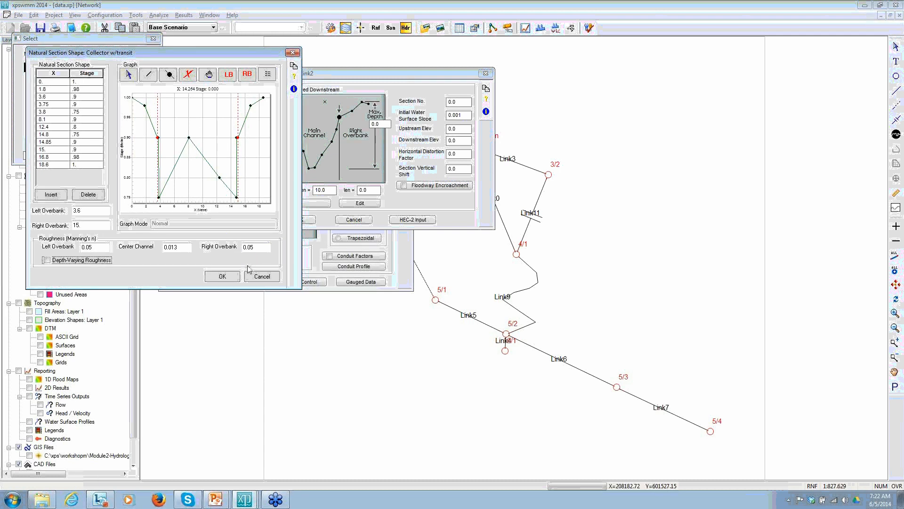
pyautogui.click(257, 277)
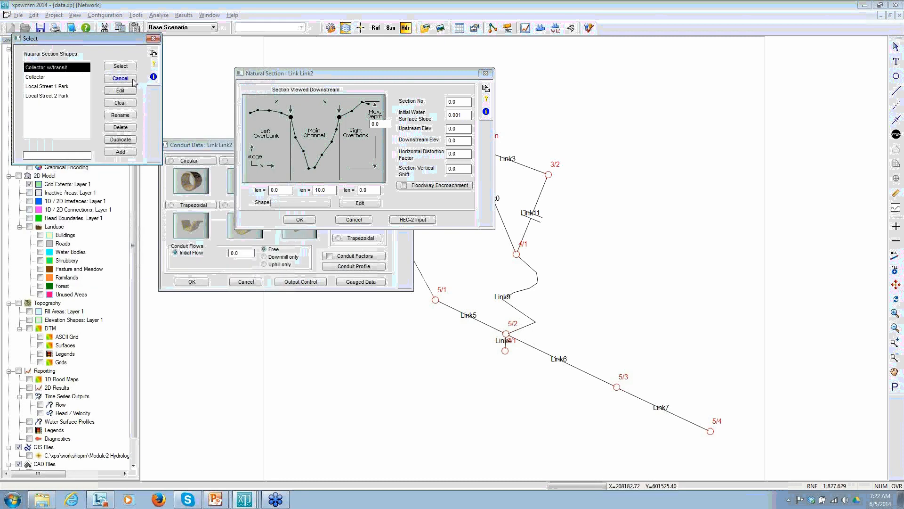
pyautogui.click(133, 80)
pyautogui.click(355, 219)
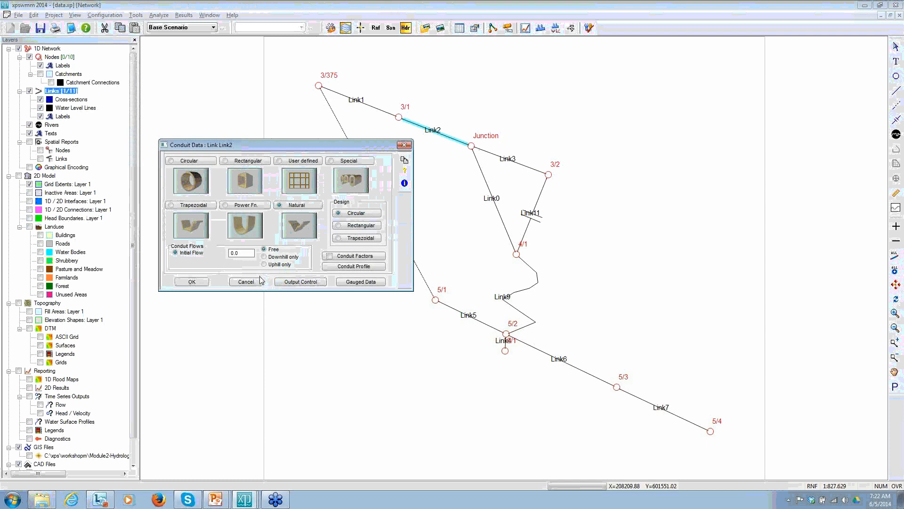
pyautogui.click(246, 281)
pyautogui.click(611, 175)
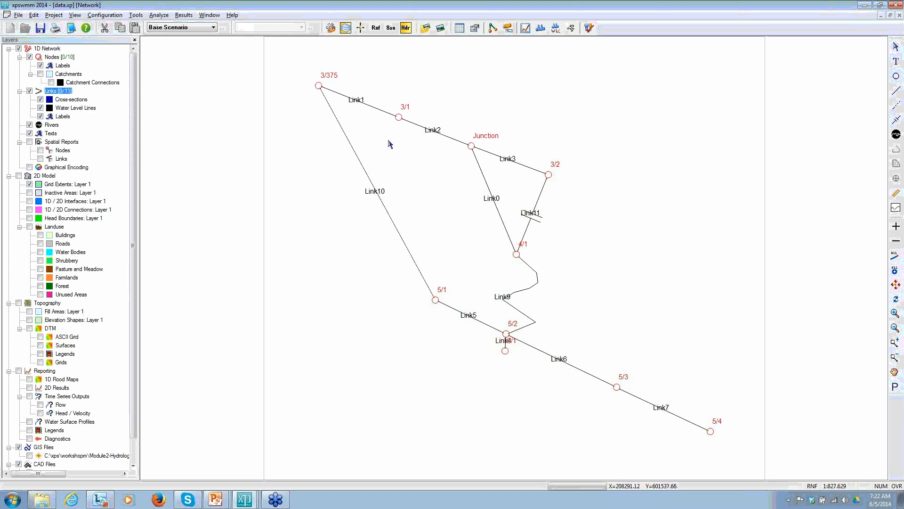
# Step: Reconnect the upstream end of Link5 from node 5/1 to node 3/1
pyautogui.click(447, 307)
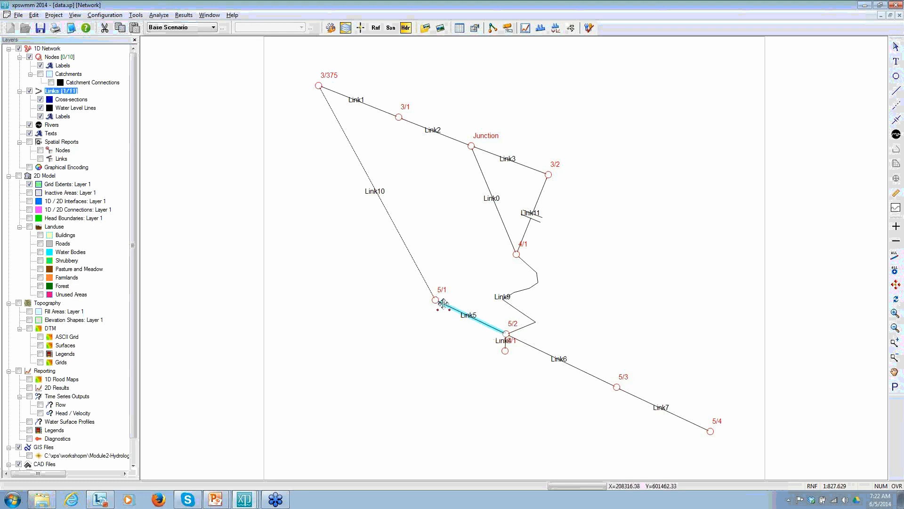
pyautogui.moveTo(442, 303); pyautogui.dragTo(400, 117)
pyautogui.click(559, 96)
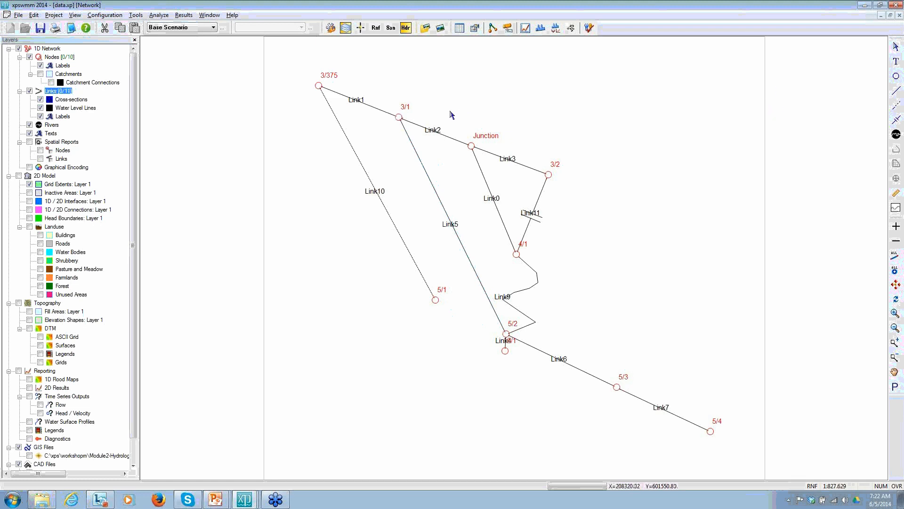
# Step: Switch the network to Runoff mode and add node 3/2 to that mode
pyautogui.moveTo(464, 108); pyautogui.dragTo(437, 122)
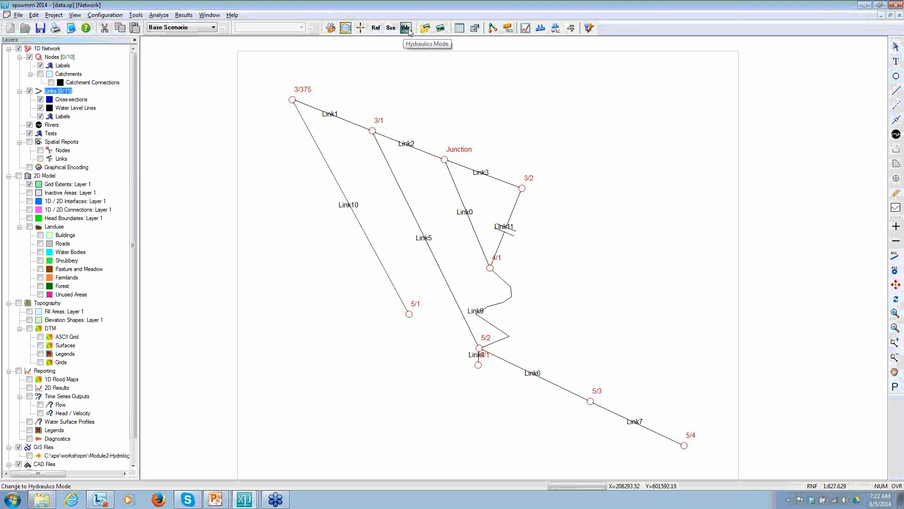
pyautogui.click(376, 28)
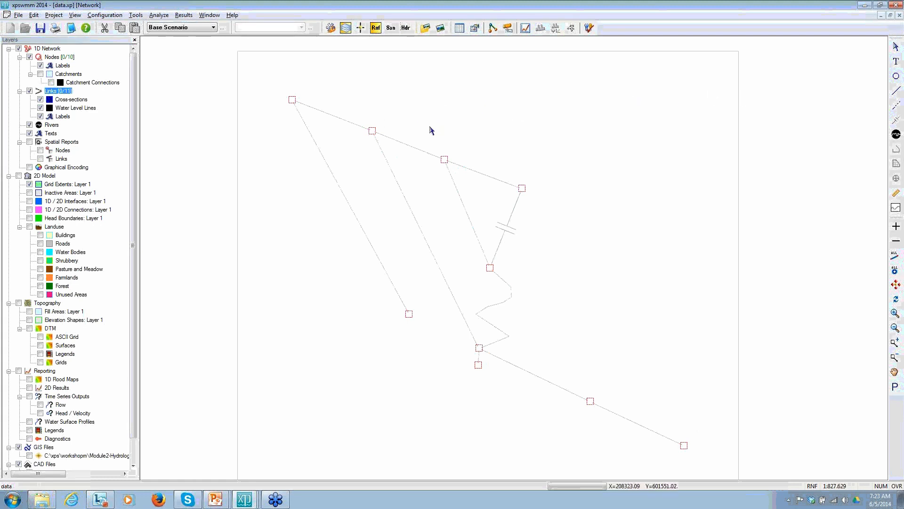
pyautogui.click(521, 187)
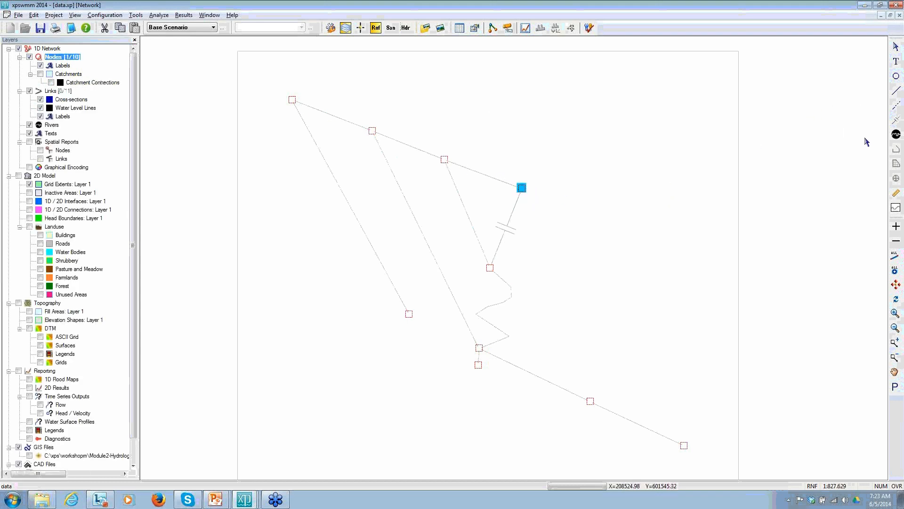
pyautogui.click(895, 228)
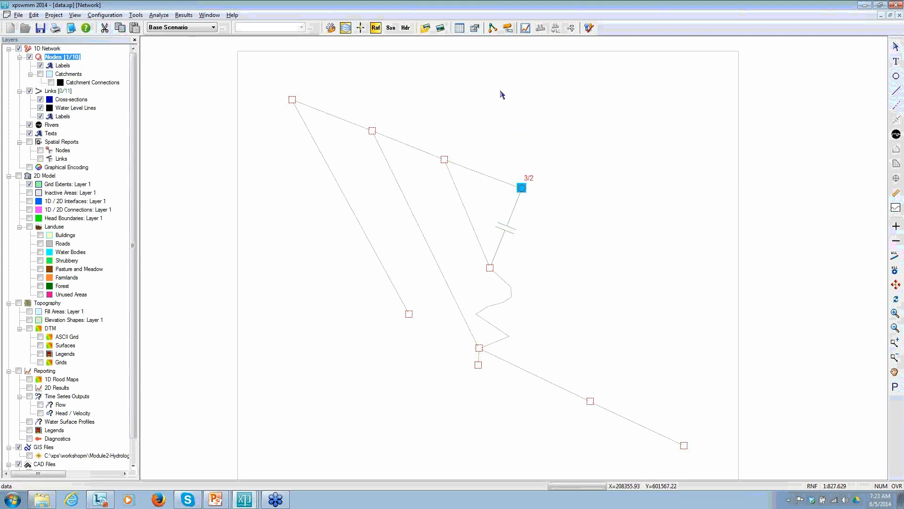
# Step: Show the Catchments layer and import the catchment polygons into it from yarra_catchments_poly.shp
pyautogui.click(66, 75)
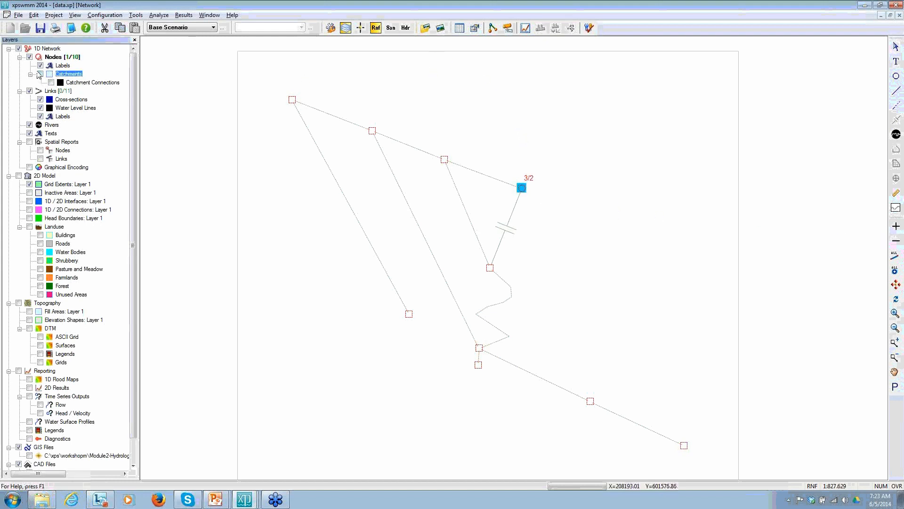
pyautogui.rightClick(66, 78)
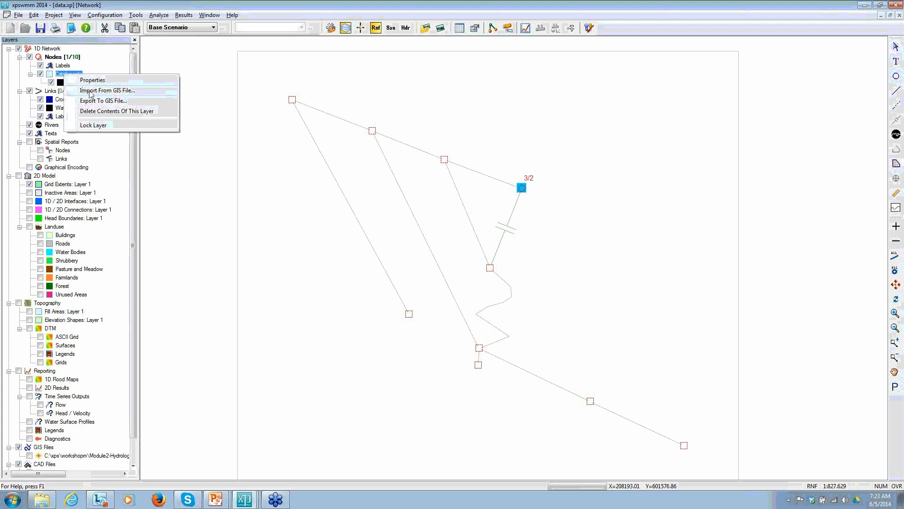
pyautogui.click(91, 91)
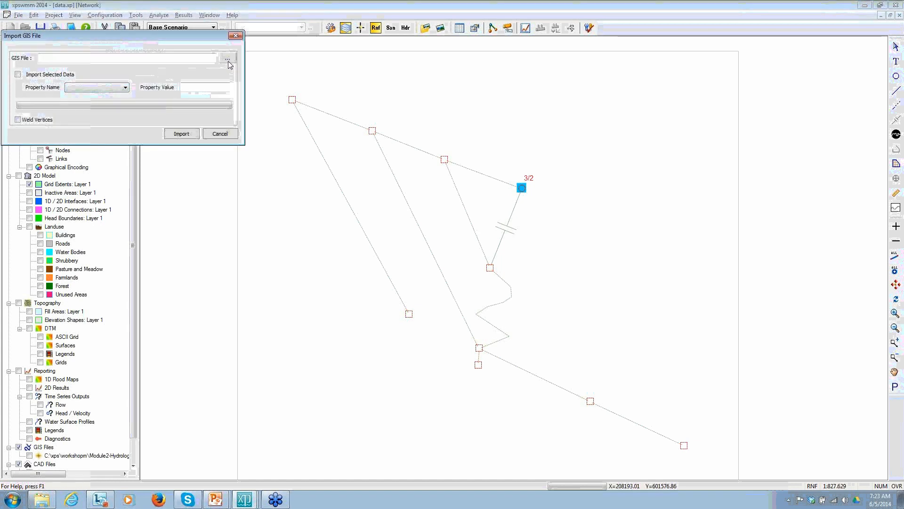
pyautogui.click(228, 58)
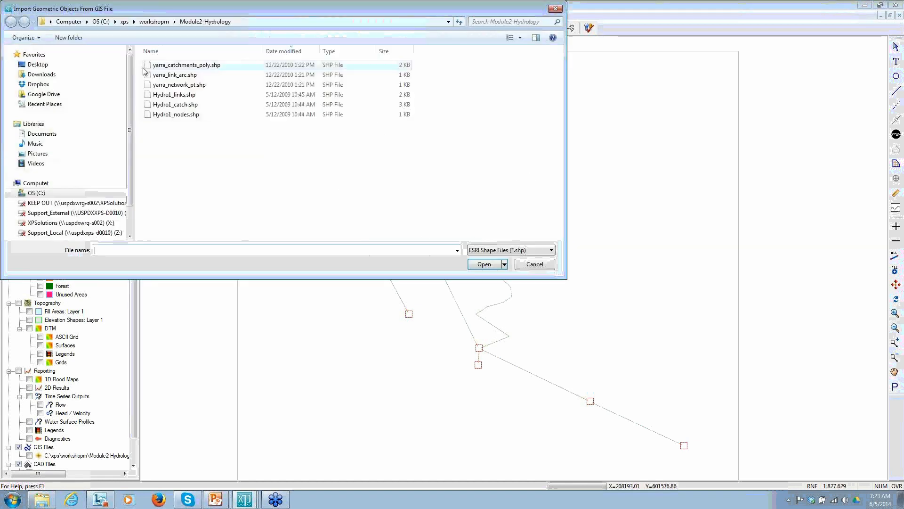
pyautogui.doubleClick(184, 66)
pyautogui.click(182, 133)
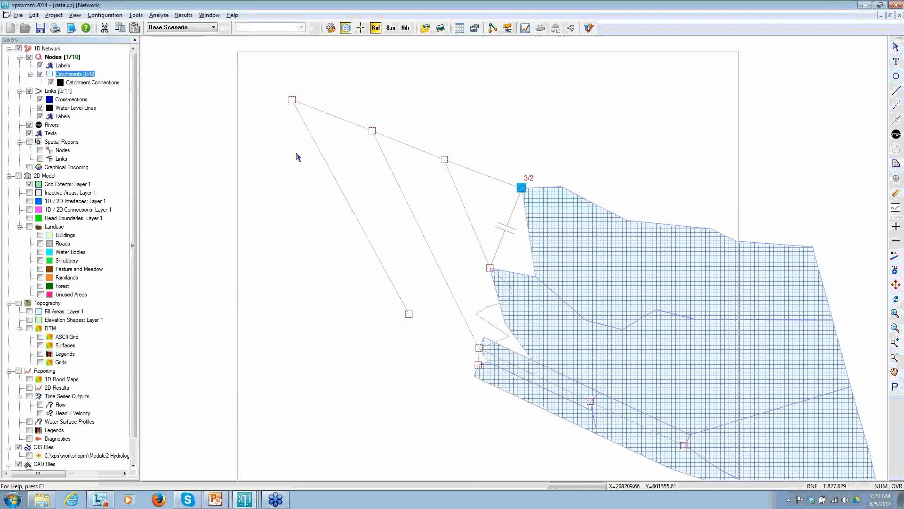
# Step: Set the Catchments layer's fill background colour to dark green and its foreground colour to bright green
pyautogui.rightClick(73, 77)
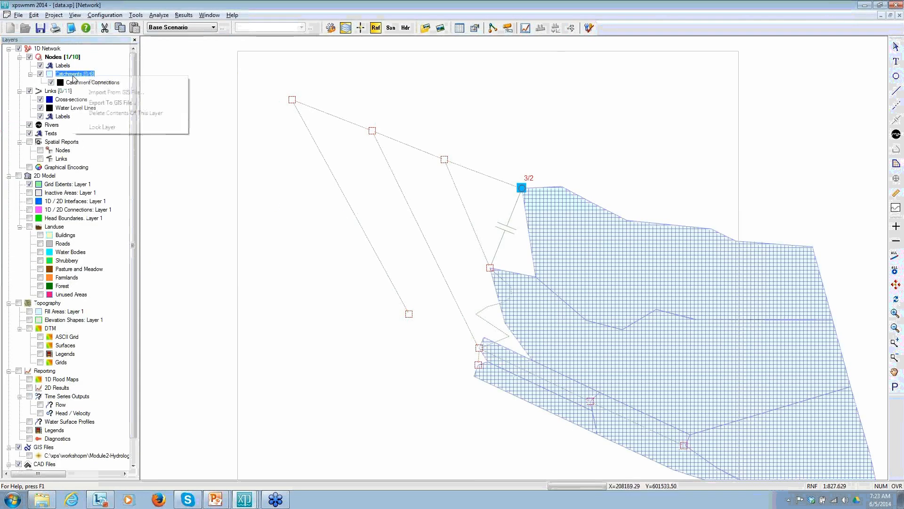
pyautogui.click(99, 83)
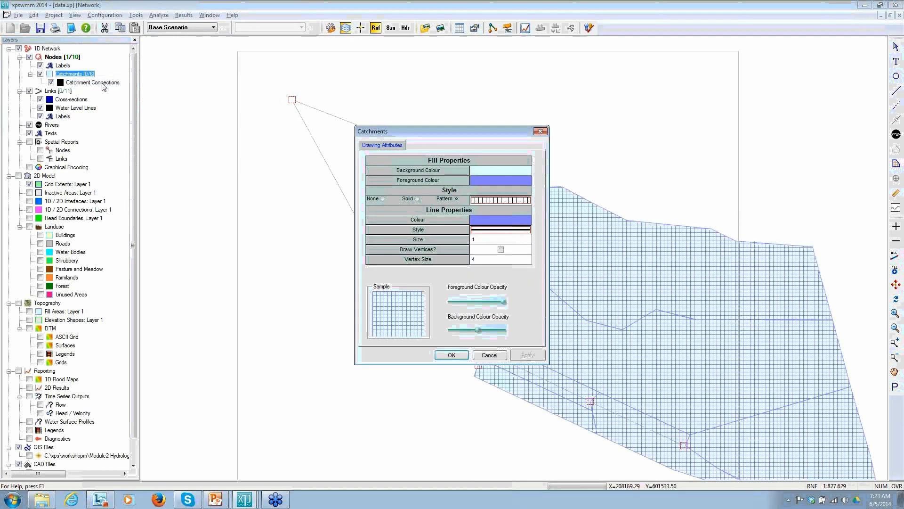
pyautogui.click(513, 172)
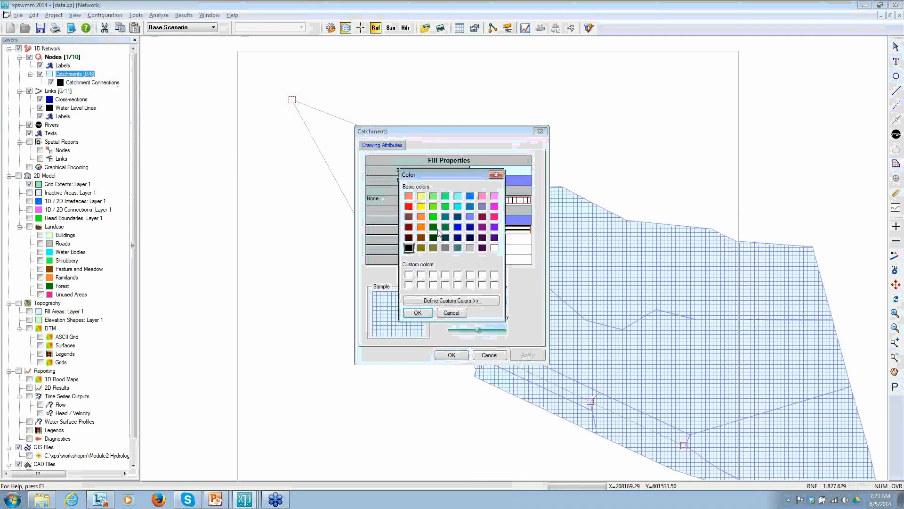
pyautogui.click(433, 227)
pyautogui.click(417, 313)
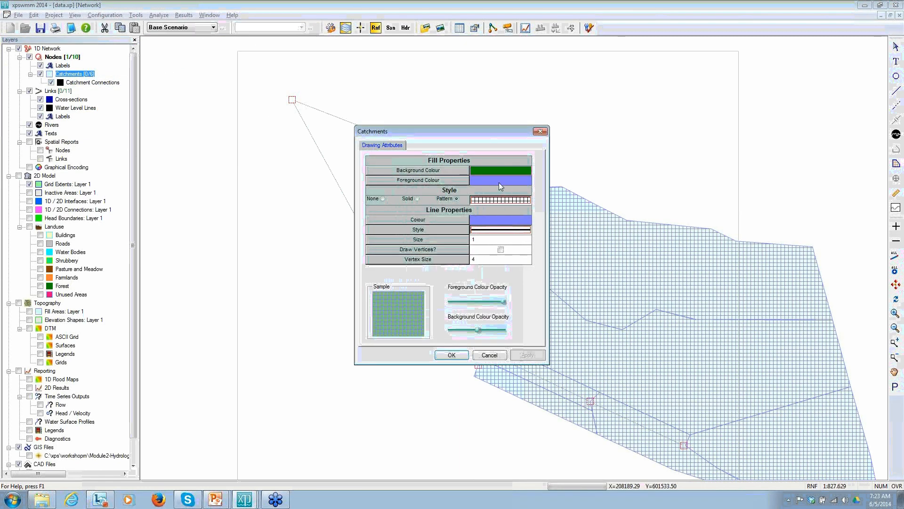
pyautogui.click(500, 181)
pyautogui.click(434, 217)
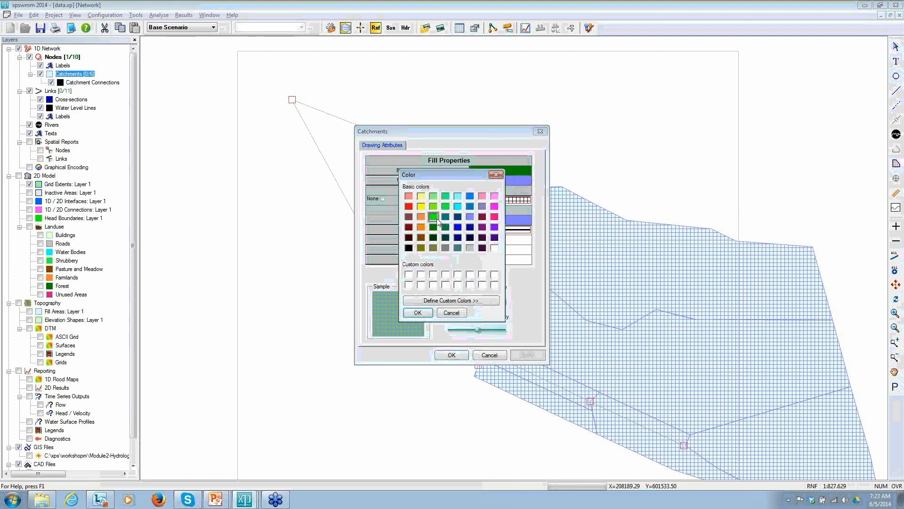
pyautogui.click(418, 312)
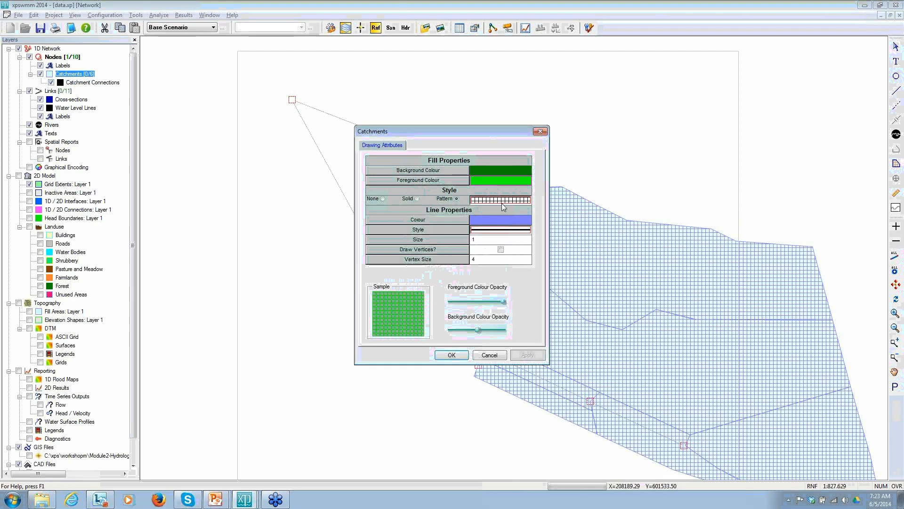
# Step: Give the catchment fill a fine horizontal-line pattern and a dark green outline, and apply the drawing attributes
pyautogui.click(502, 201)
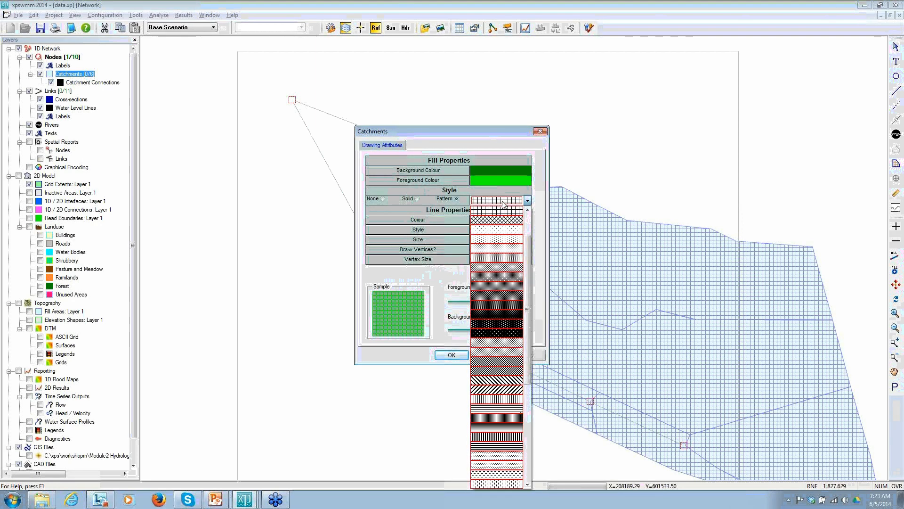
pyautogui.scroll(-3, 497, 439)
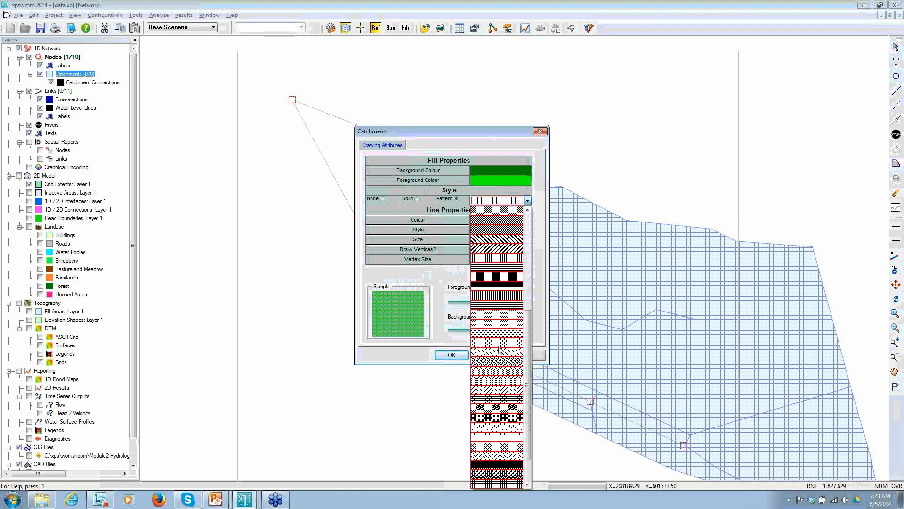
pyautogui.click(494, 323)
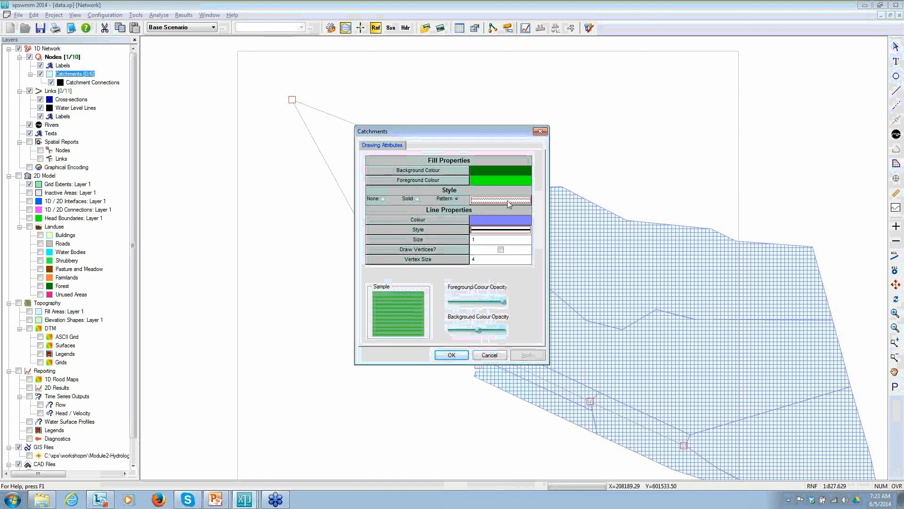
pyautogui.click(499, 220)
pyautogui.click(434, 227)
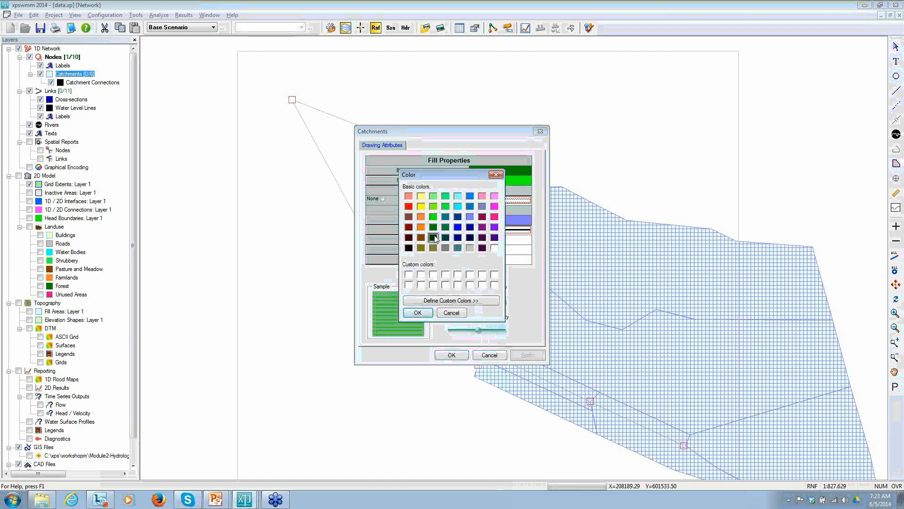
pyautogui.click(419, 311)
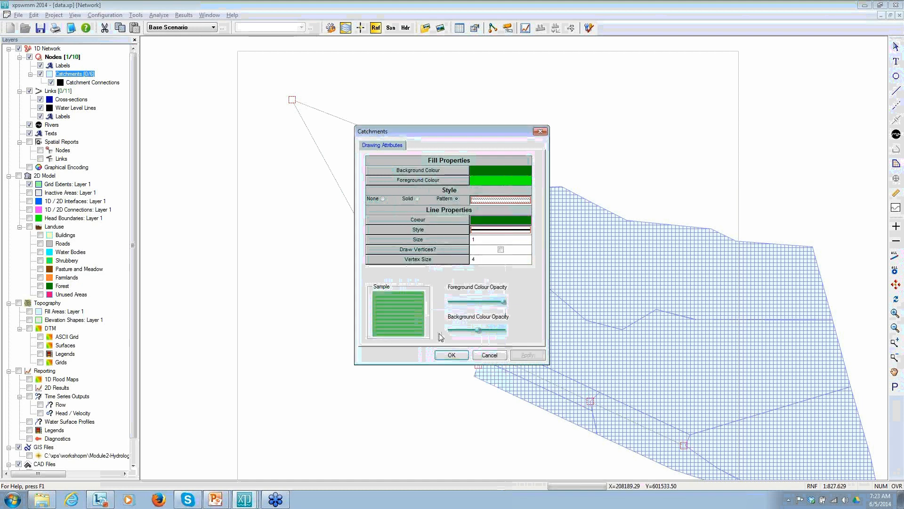
pyautogui.click(452, 354)
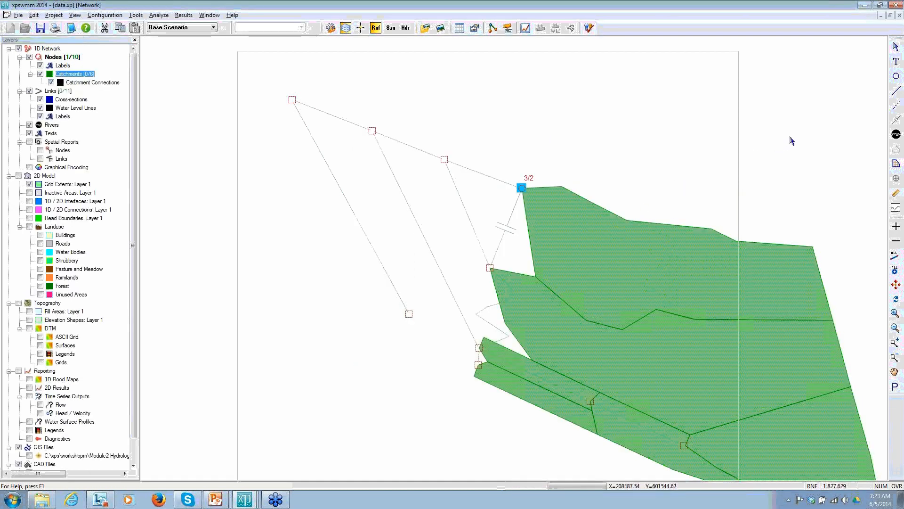
# Step: Draw a new catchment polygon north of the existing ones, starting at node 3/2 and following their upper boundary back towards it
pyautogui.click(895, 163)
pyautogui.click(521, 188)
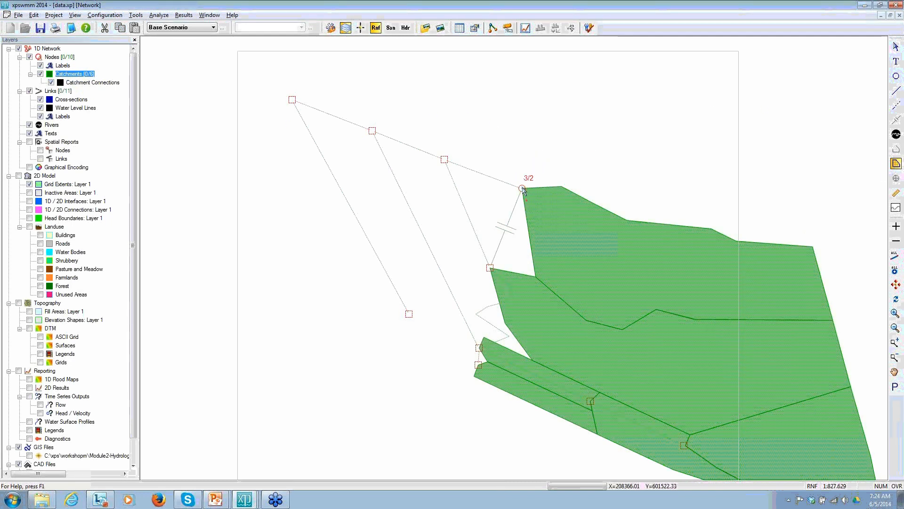
pyautogui.click(533, 138)
pyautogui.click(607, 95)
pyautogui.click(715, 77)
pyautogui.click(800, 85)
pyautogui.click(827, 113)
pyautogui.click(830, 201)
pyautogui.click(812, 246)
pyautogui.click(735, 240)
pyautogui.click(712, 229)
pyautogui.click(627, 219)
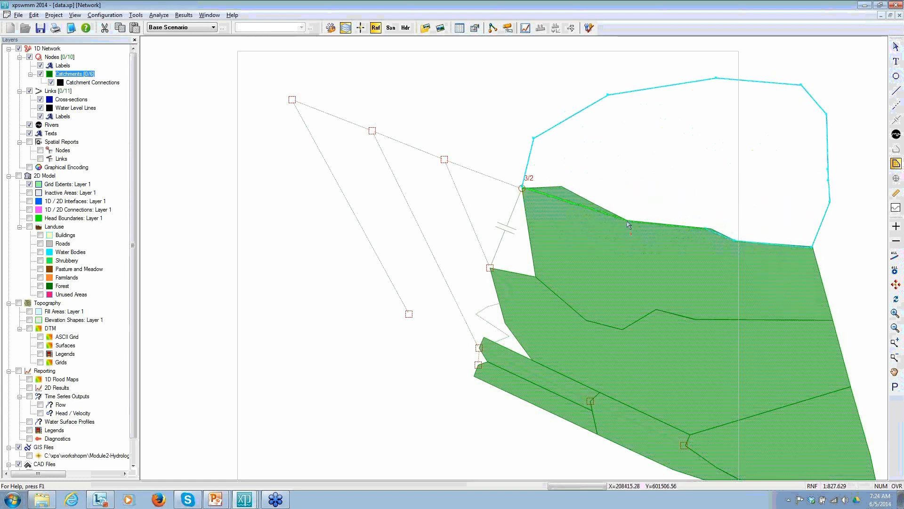
pyautogui.doubleClick(562, 188)
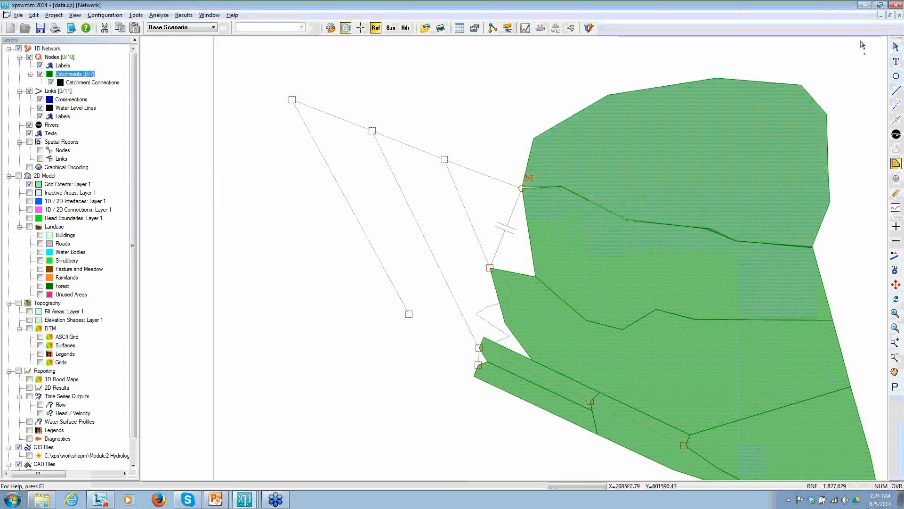
# Step: Drain the newly drawn northern catchment to node 3/2 as Subcatchment 1
pyautogui.click(894, 48)
pyautogui.click(707, 156)
pyautogui.moveTo(693, 158); pyautogui.dragTo(525, 185)
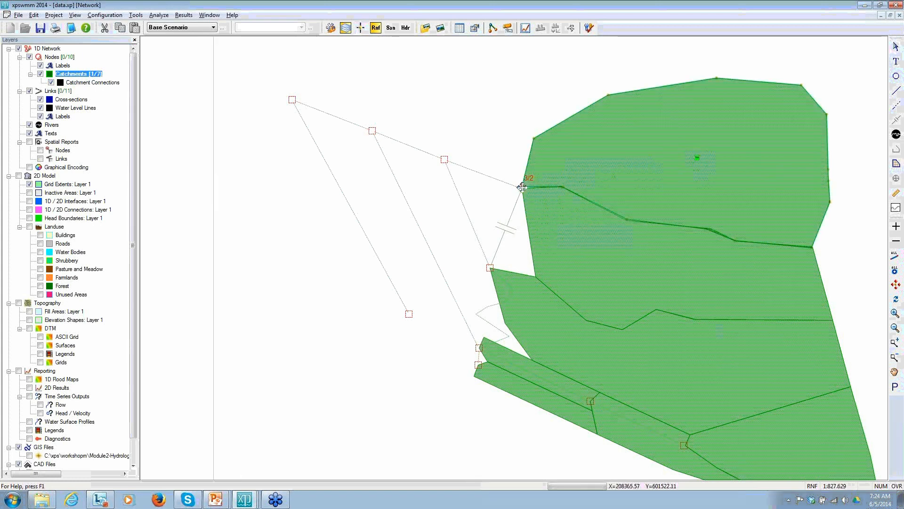
pyautogui.moveTo(696, 157); pyautogui.dragTo(523, 188)
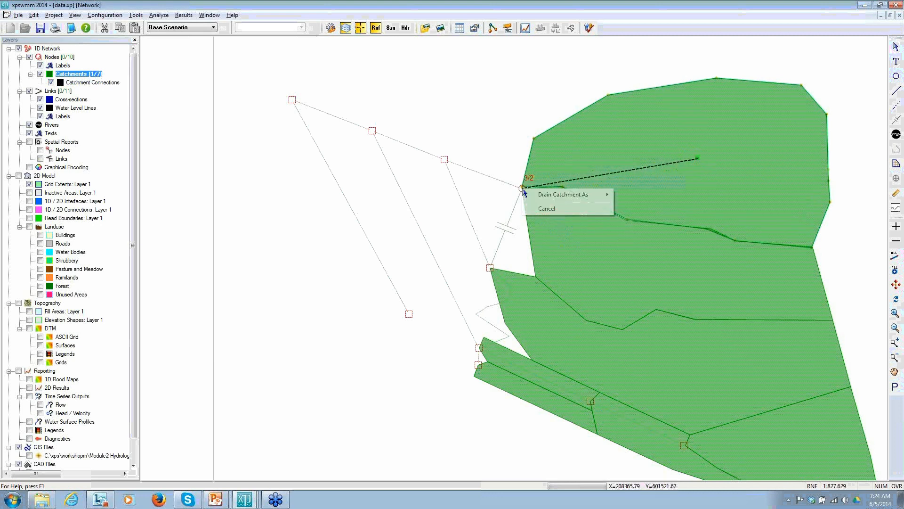
pyautogui.moveTo(553, 194)
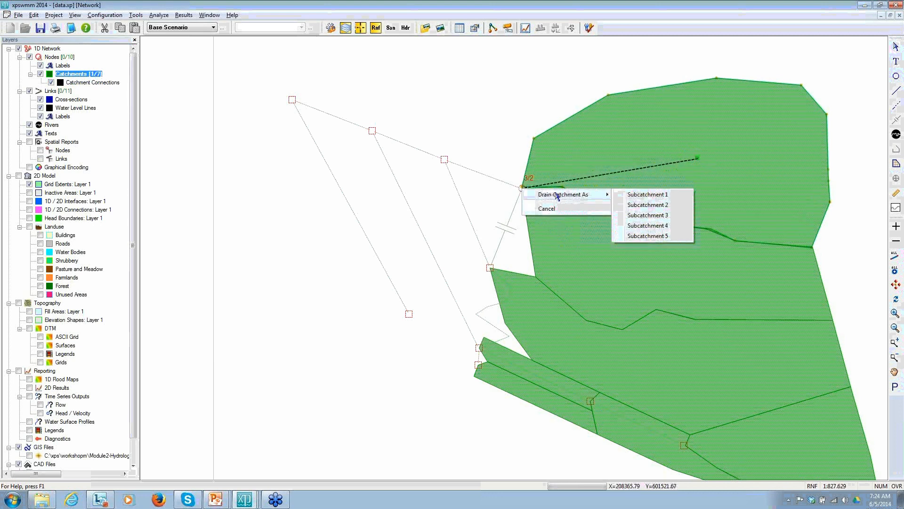
pyautogui.click(638, 197)
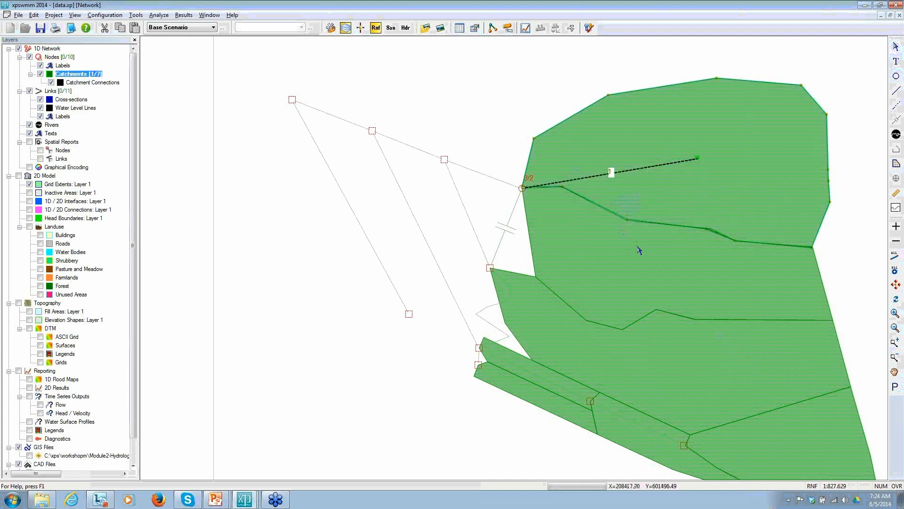
# Step: Drain the catchment directly below the new polygon to node 3/2 as Subcatchment 3
pyautogui.moveTo(664, 267); pyautogui.dragTo(519, 186)
pyautogui.moveTo(565, 197)
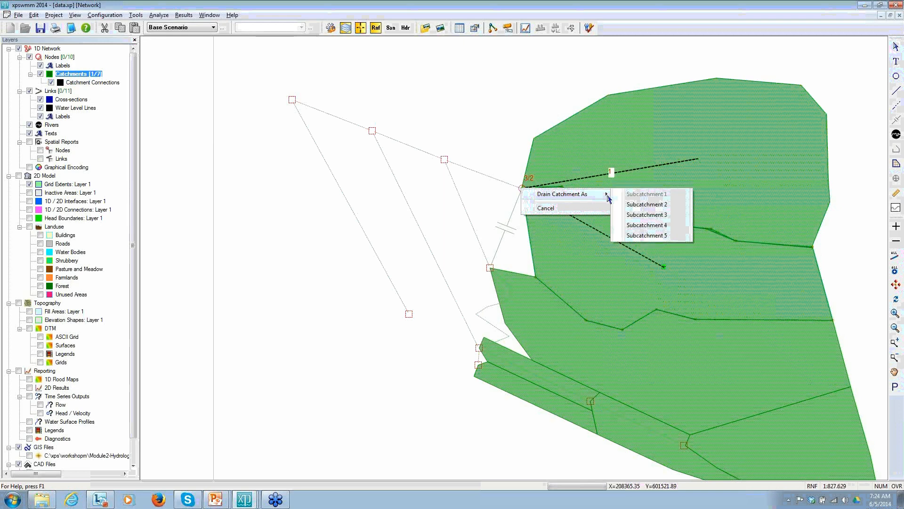
pyautogui.click(650, 218)
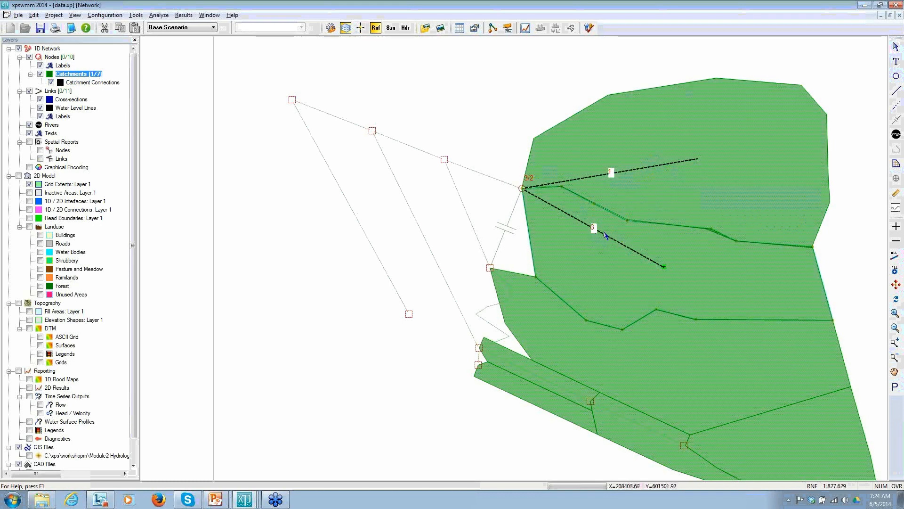
# Step: Drain the large middle catchment to node 4/1 as Subcatchment 1, and add node 4/1 to Runoff mode
pyautogui.click(489, 267)
pyautogui.click(661, 369)
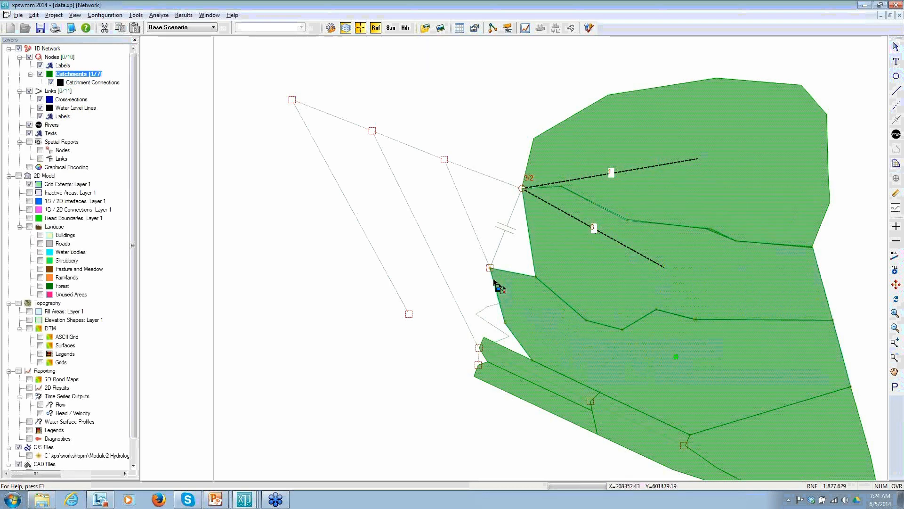
pyautogui.moveTo(678, 363); pyautogui.dragTo(490, 268)
pyautogui.moveTo(561, 275)
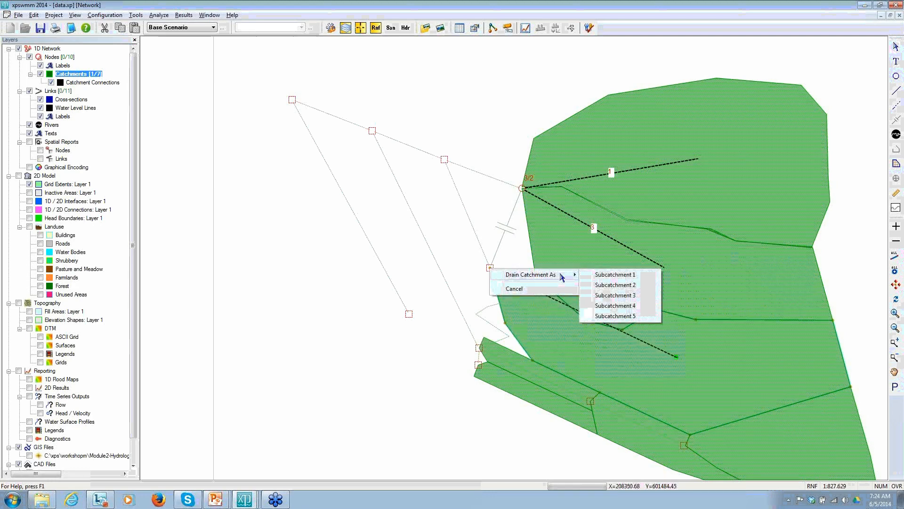
pyautogui.click(640, 275)
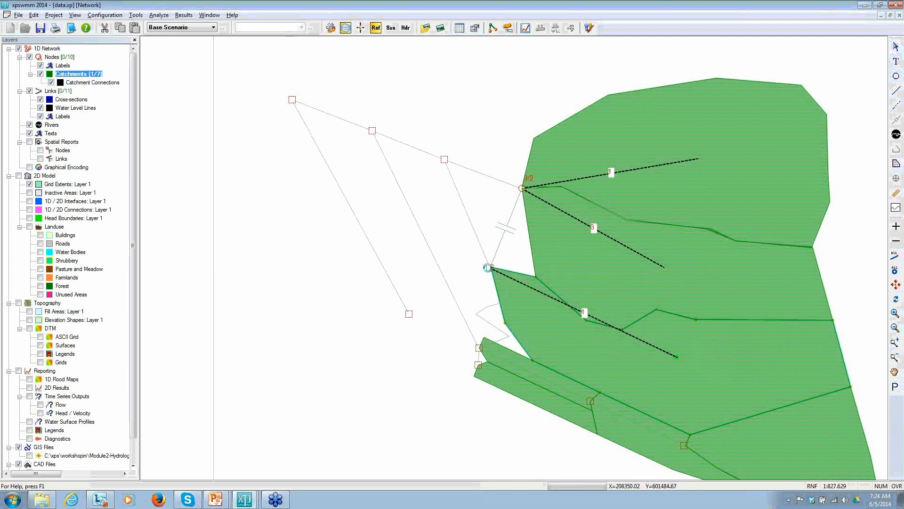
pyautogui.click(506, 265)
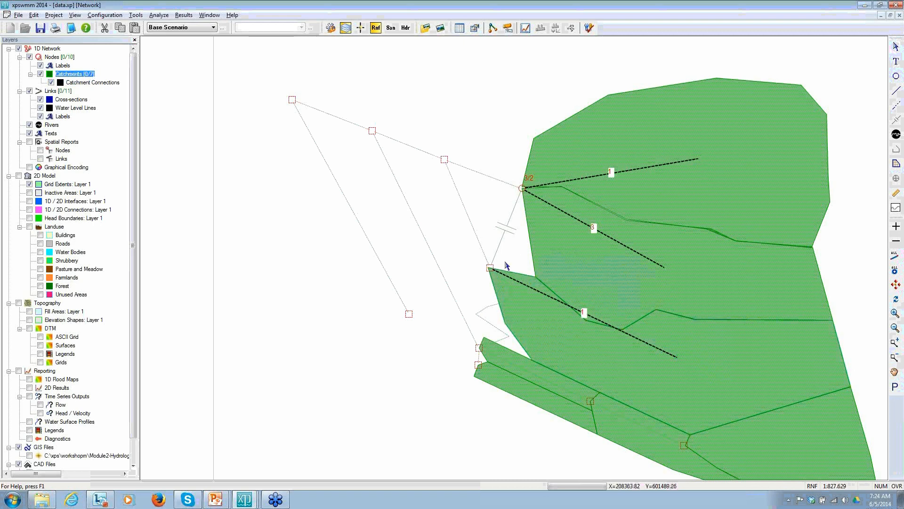
pyautogui.click(489, 268)
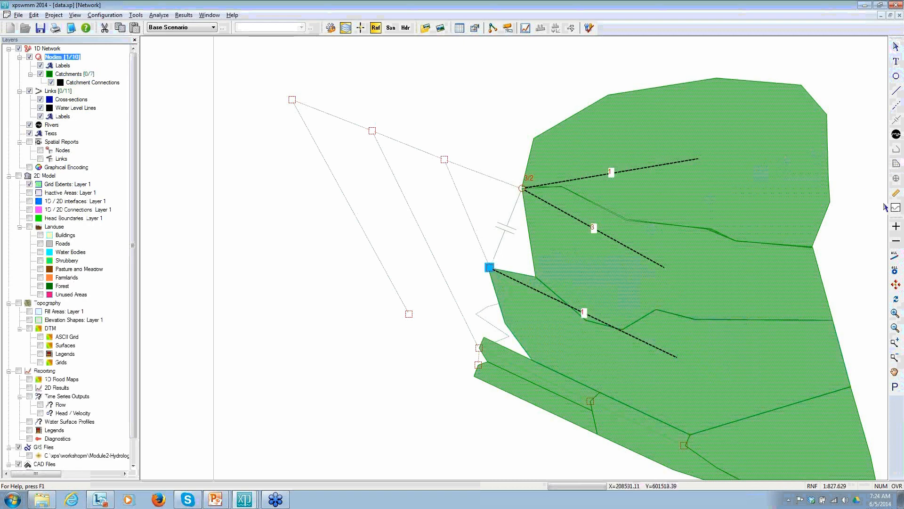
# Step: Calculate the catchment areas for all network elements, covering the subcatchments of nodes 4/1 and 3/2
pyautogui.click(136, 15)
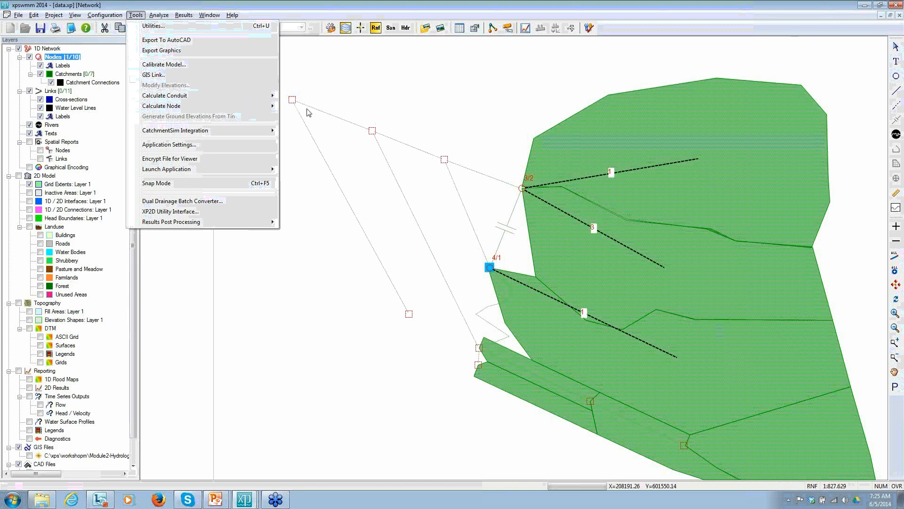
pyautogui.moveTo(242, 109)
pyautogui.click(330, 106)
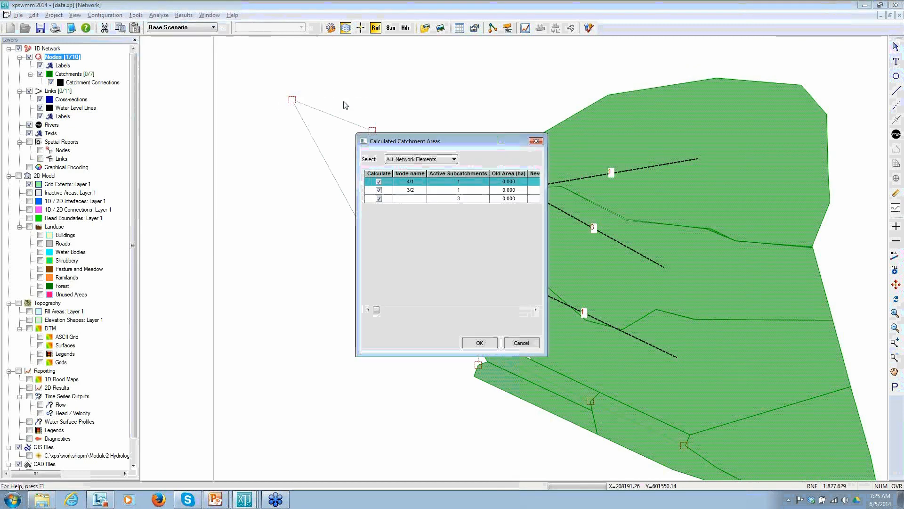
pyautogui.moveTo(546, 178); pyautogui.dragTo(618, 181)
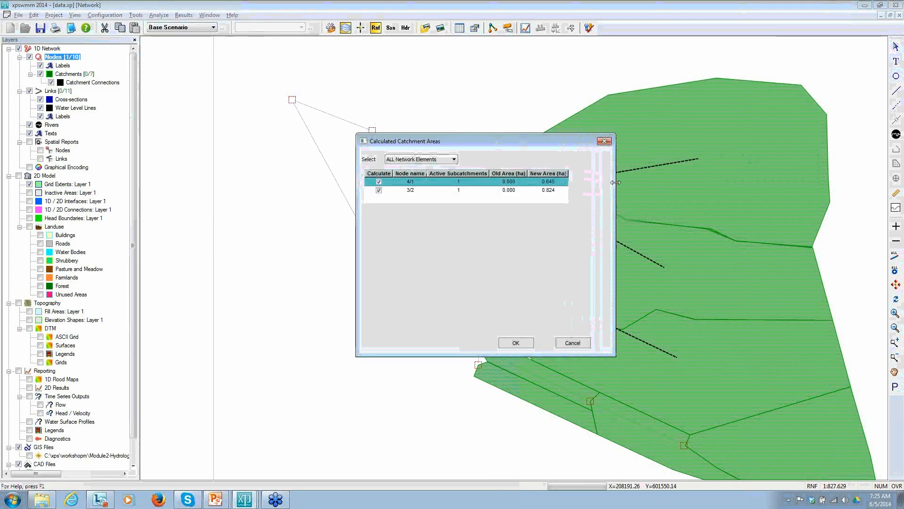
pyautogui.click(518, 343)
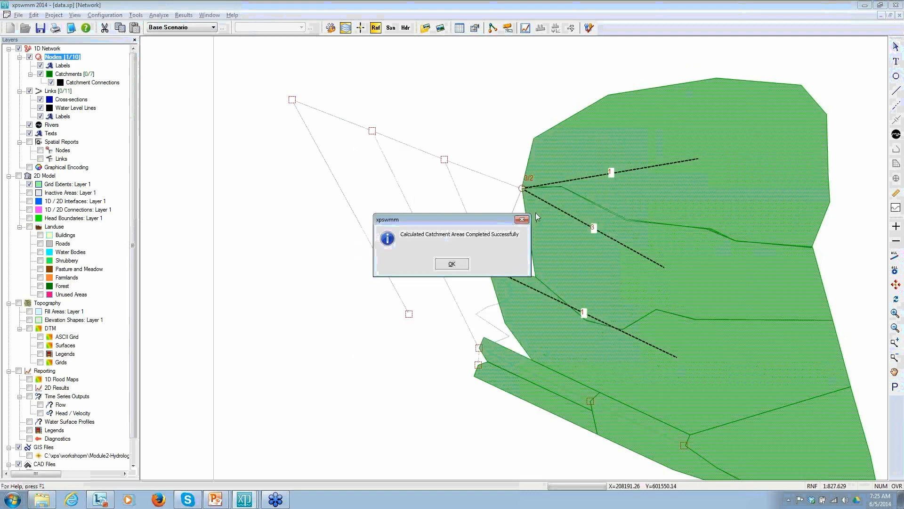
pyautogui.click(457, 266)
# Step: Review the subcatchment areas in node 3/2's runoff data, leaving it without changes
pyautogui.doubleClick(573, 243)
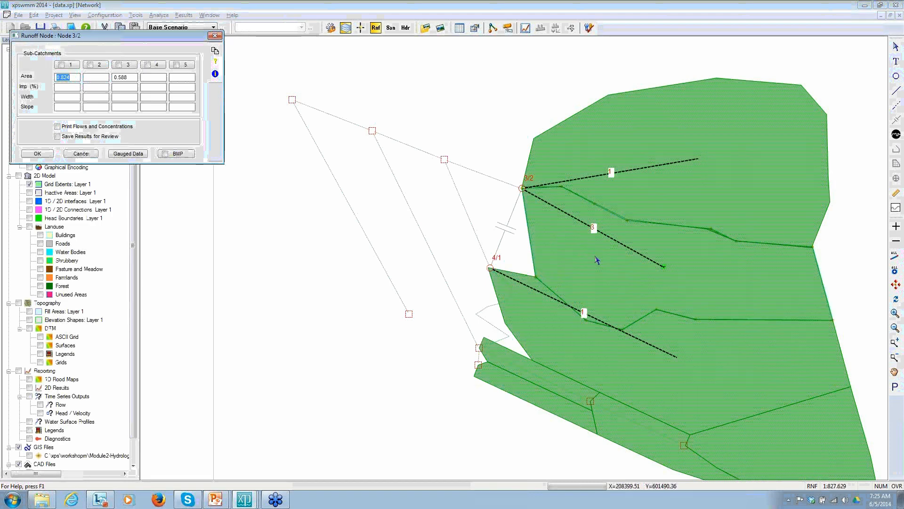
pyautogui.click(74, 78)
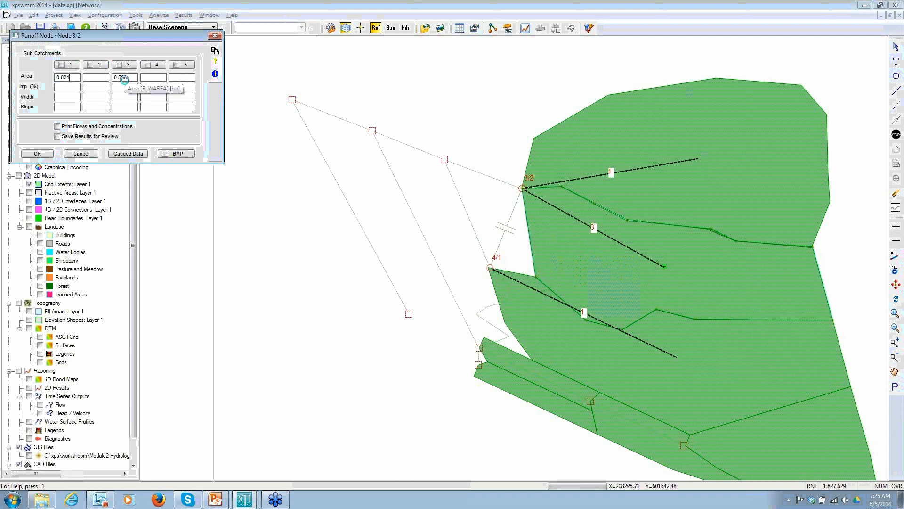
pyautogui.click(81, 153)
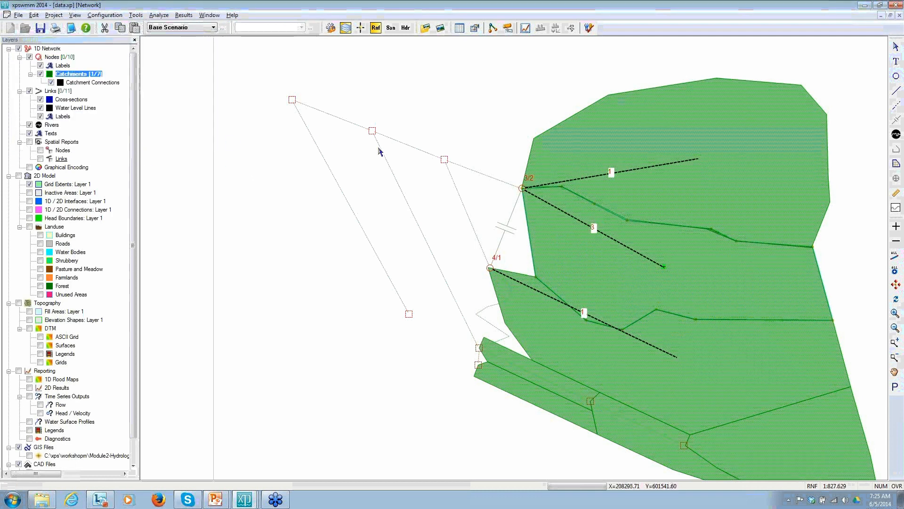
# Step: Select Link3 between Junction and node 3/2, and switch the network to Hydraulics mode
pyautogui.click(477, 171)
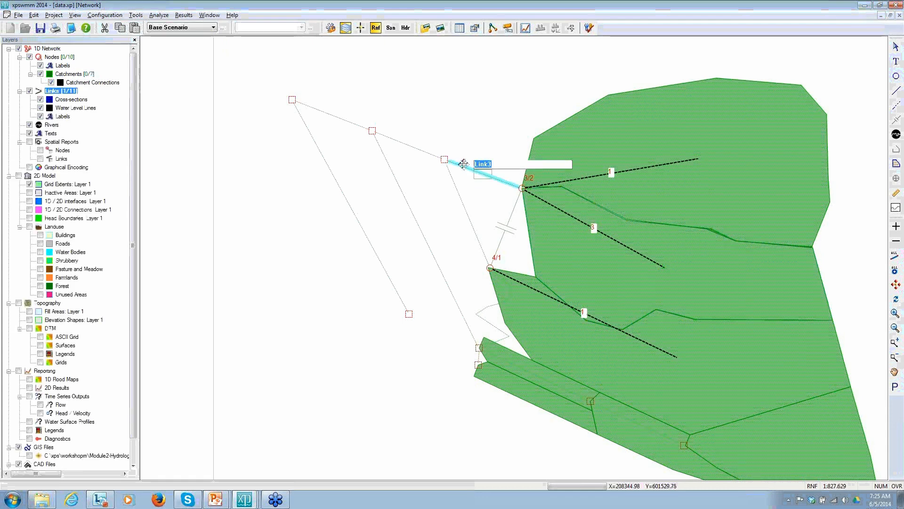
pyautogui.click(406, 27)
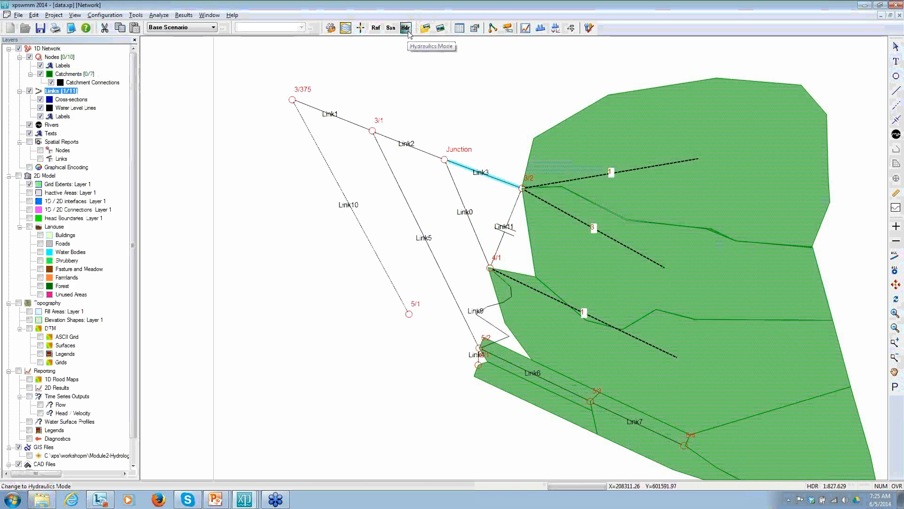
# Step: Set Link3's conduit profile to upstream invert 12, downstream invert 10, diameter 3 and length 123
pyautogui.doubleClick(477, 158)
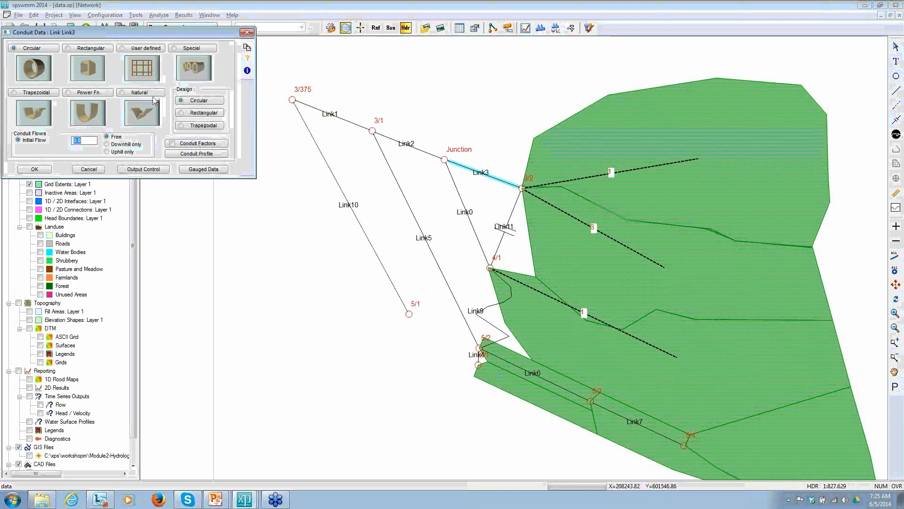
pyautogui.click(195, 154)
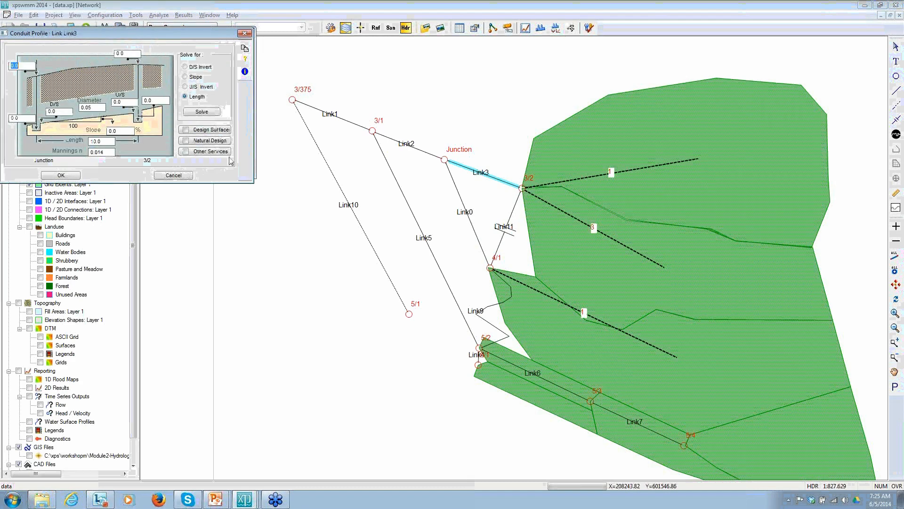
pyautogui.moveTo(149, 36); pyautogui.dragTo(497, 57)
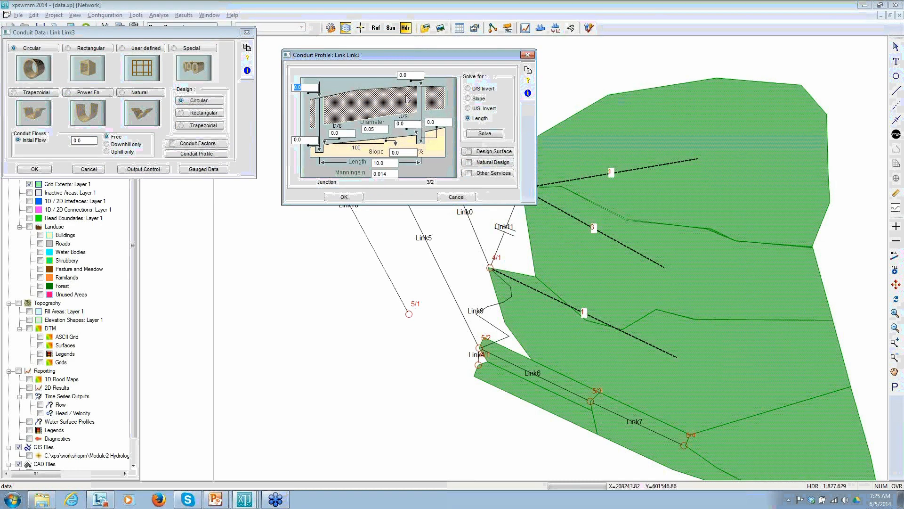
pyautogui.click(405, 124)
pyautogui.write('12')
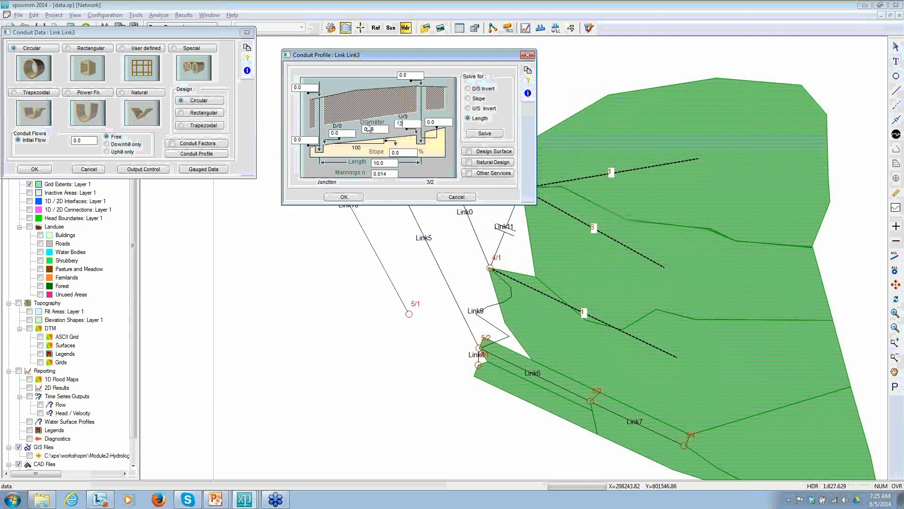
pyautogui.click(342, 134)
pyautogui.write('10')
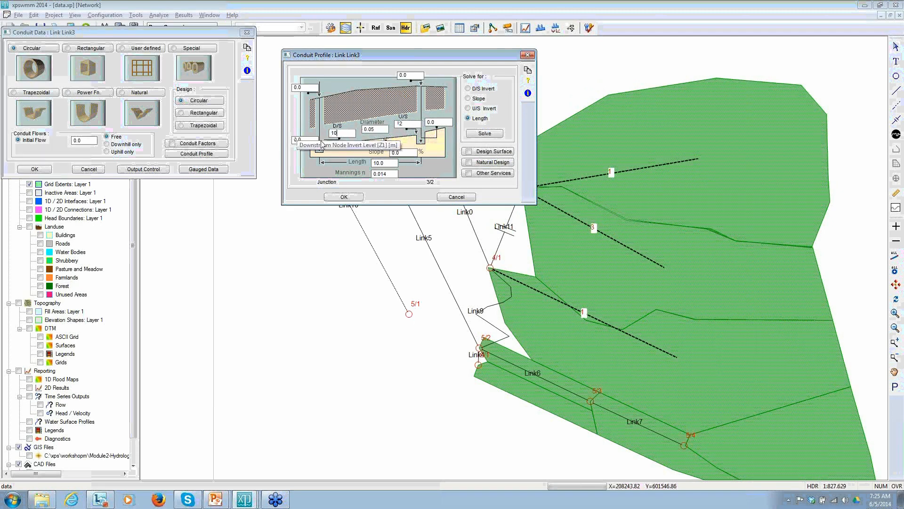
pyautogui.doubleClick(380, 129)
pyautogui.write('3')
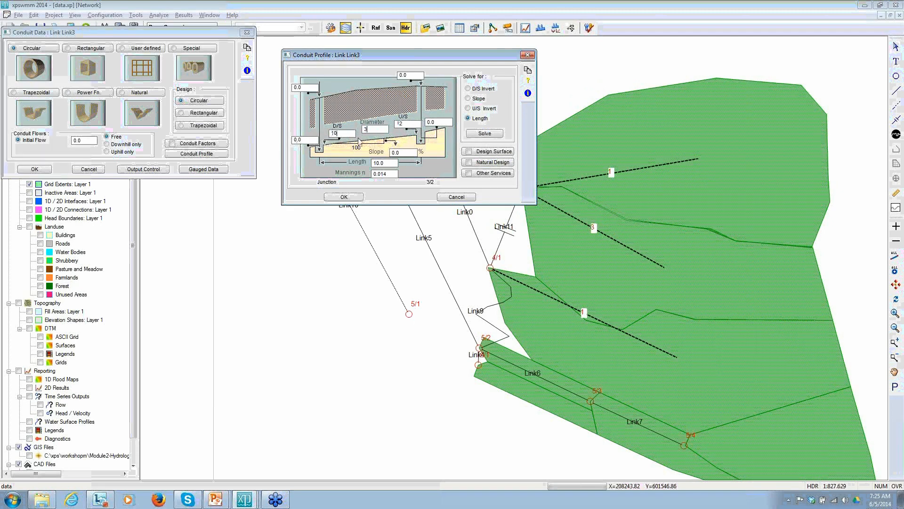
pyautogui.doubleClick(384, 162)
pyautogui.write('123')
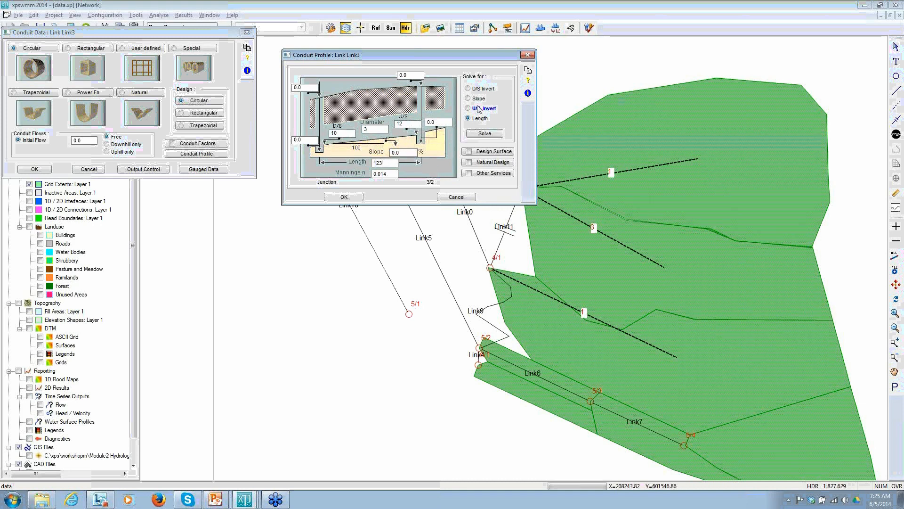
# Step: Solve Link3's conduit profile for the slope and accept the profile
pyautogui.click(475, 99)
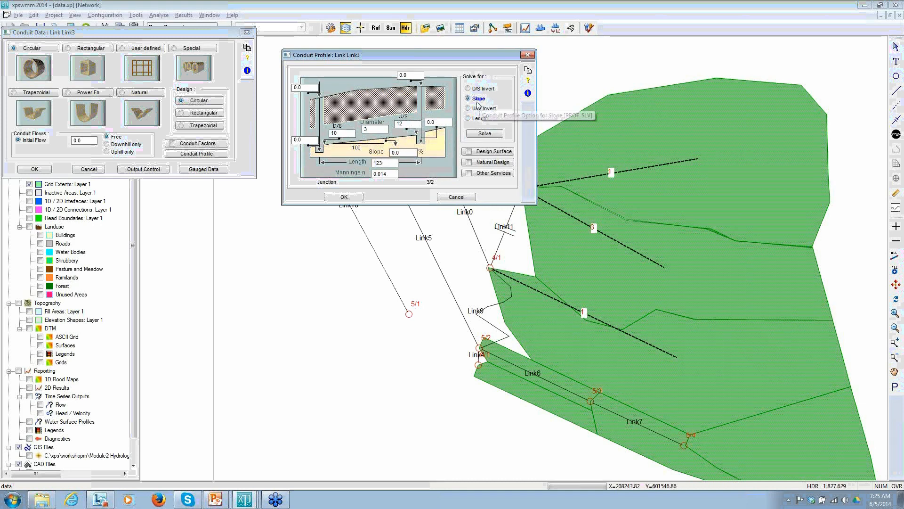
pyautogui.click(485, 134)
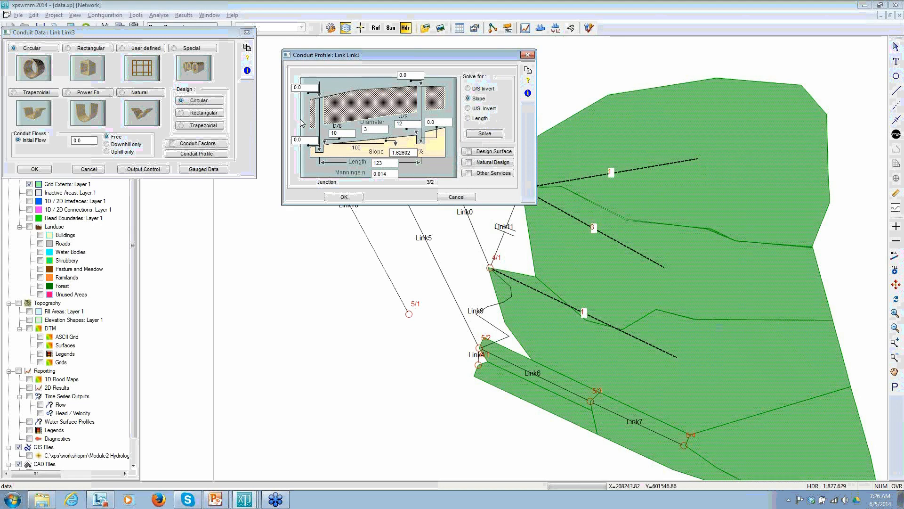
pyautogui.click(333, 198)
# Step: Solve Link3's circular pipe design for the flow
pyautogui.click(199, 100)
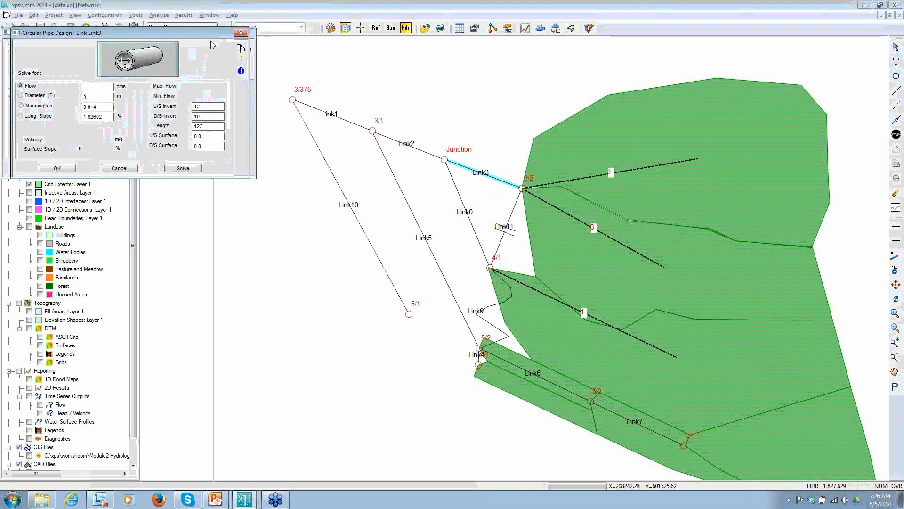
pyautogui.moveTo(211, 38); pyautogui.dragTo(537, 56)
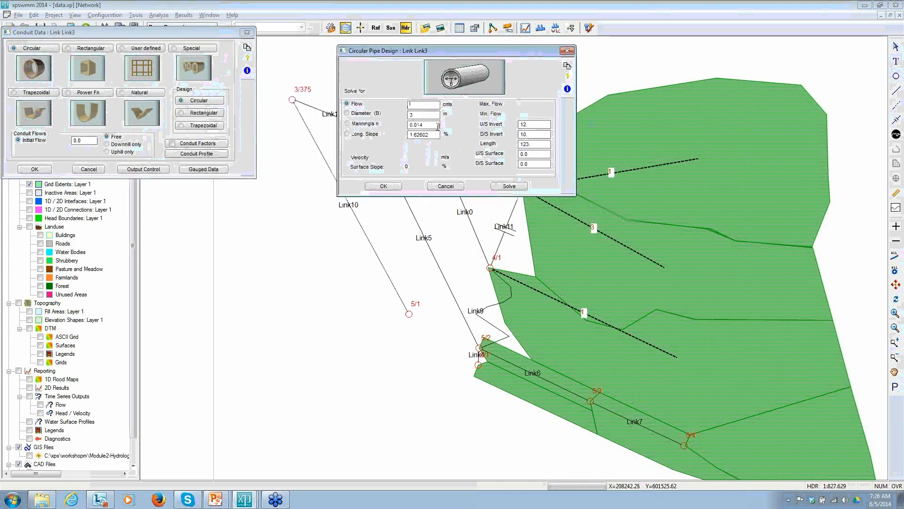
pyautogui.moveTo(416, 116); pyautogui.dragTo(407, 116)
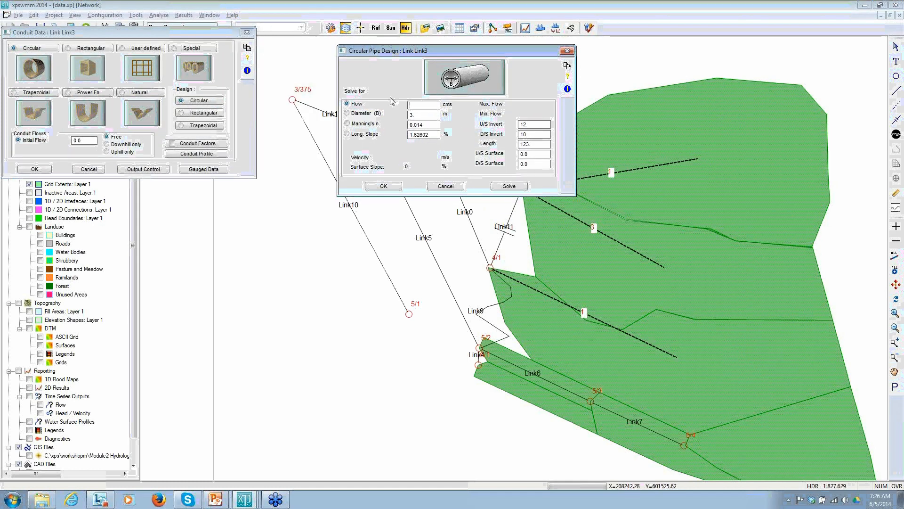
pyautogui.click(353, 113)
pyautogui.click(347, 104)
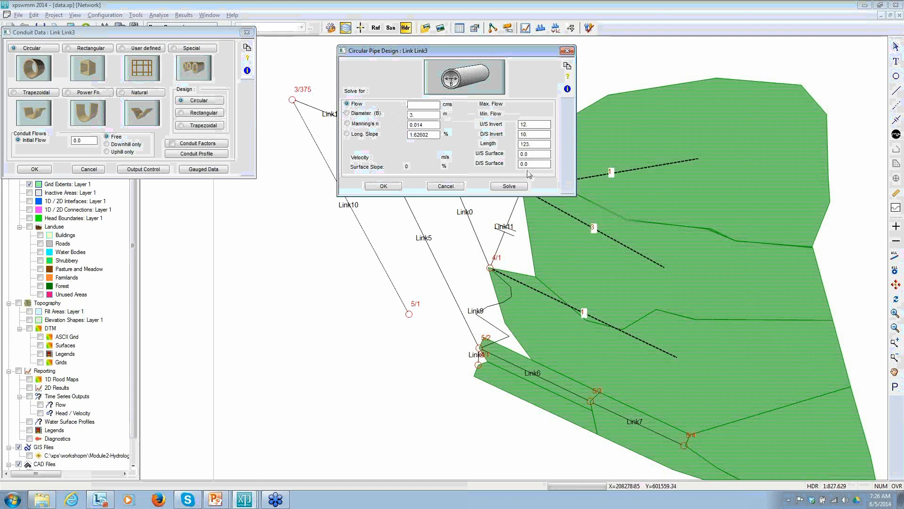
pyautogui.click(509, 187)
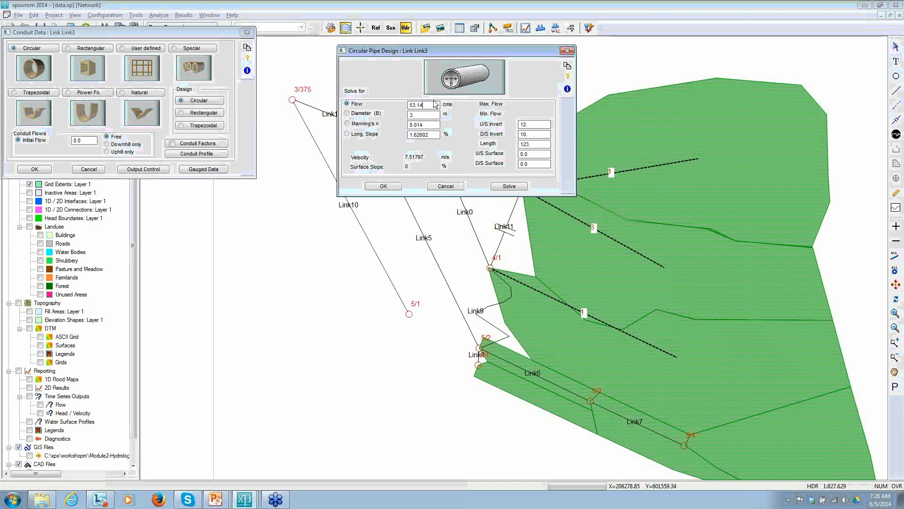
# Step: Solve Link3's circular pipe design for the diameter at a flow of 25 cms, and discard the conduit changes
pyautogui.moveTo(420, 115); pyautogui.dragTo(408, 115)
pyautogui.write('0')
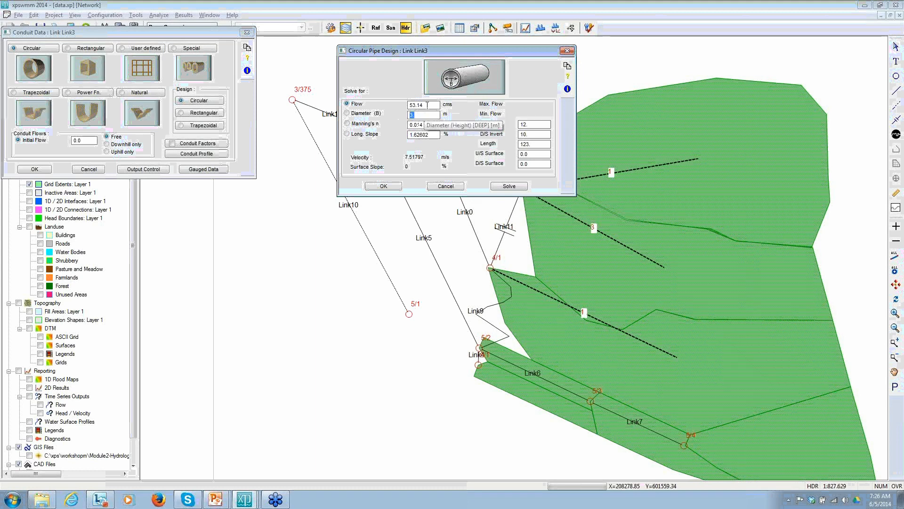
pyautogui.hotkey('shift', 'Tab')
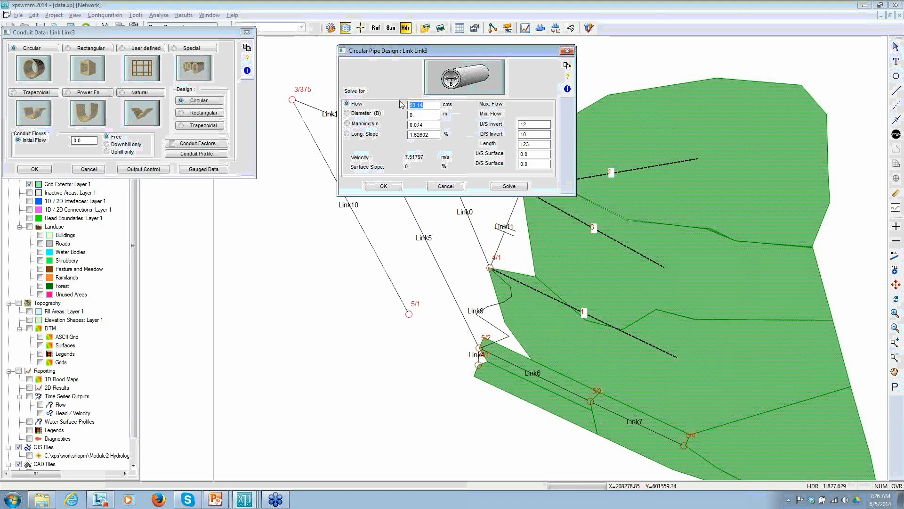
pyautogui.write('25')
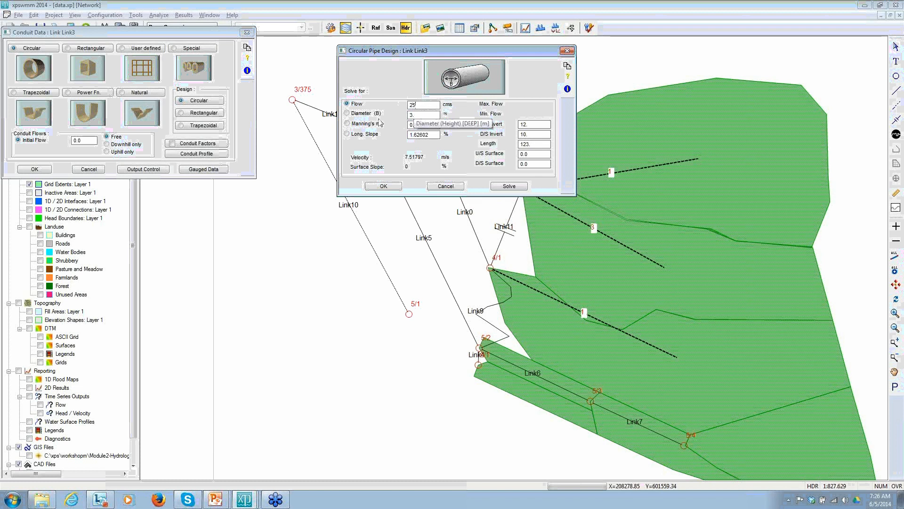
pyautogui.click(360, 114)
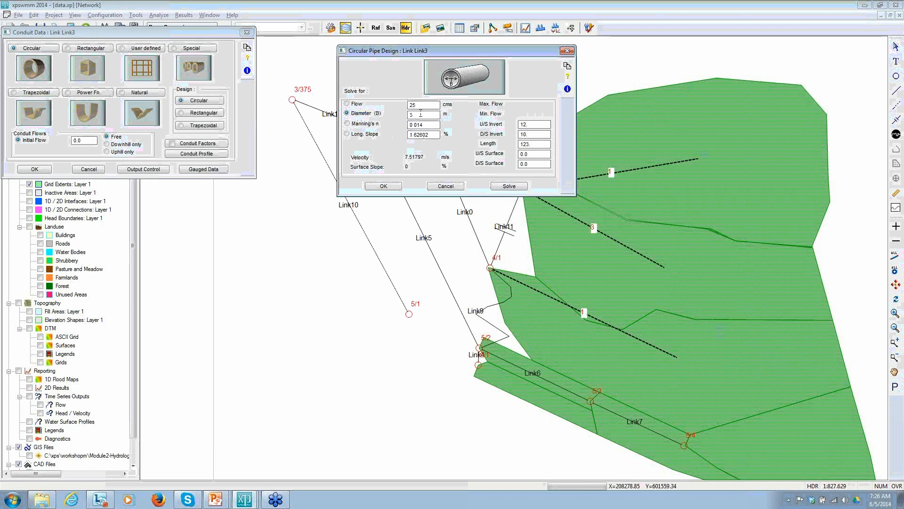
pyautogui.click(508, 185)
pyautogui.click(435, 114)
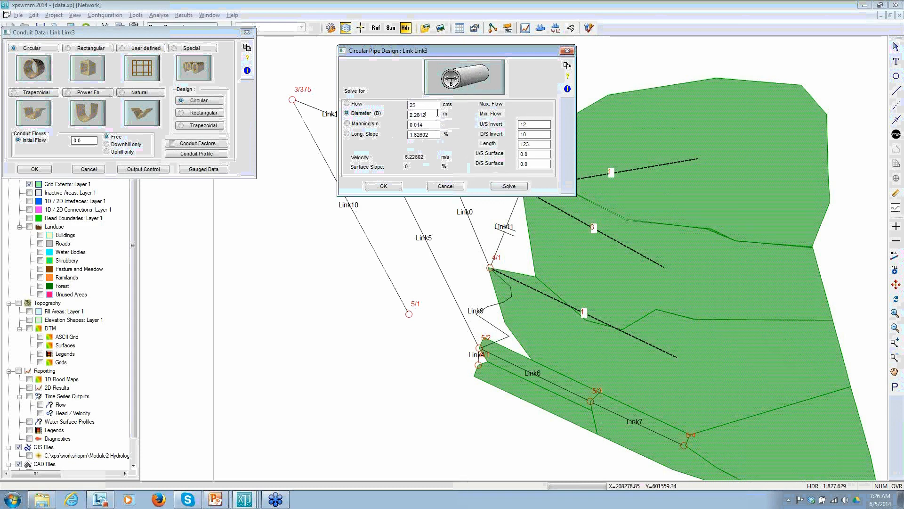
pyautogui.click(446, 186)
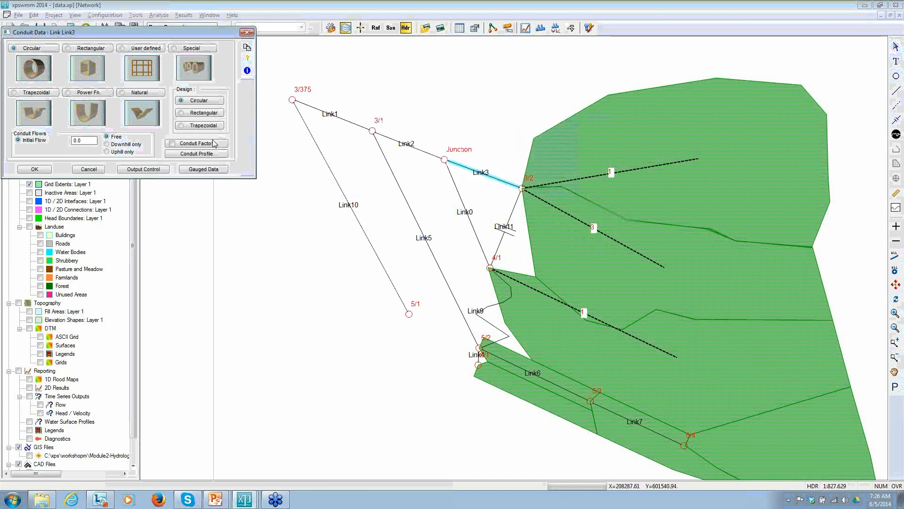
pyautogui.click(94, 171)
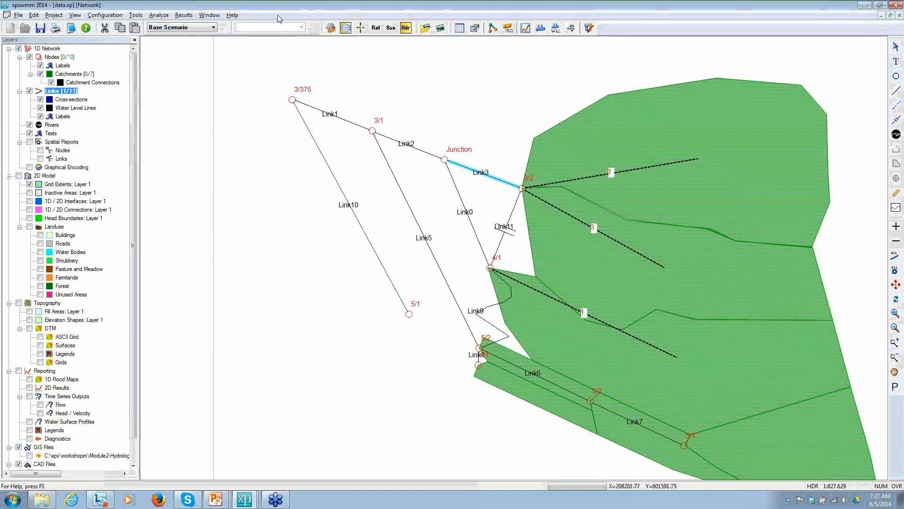
pyautogui.hotkey('alt', 'Tab')
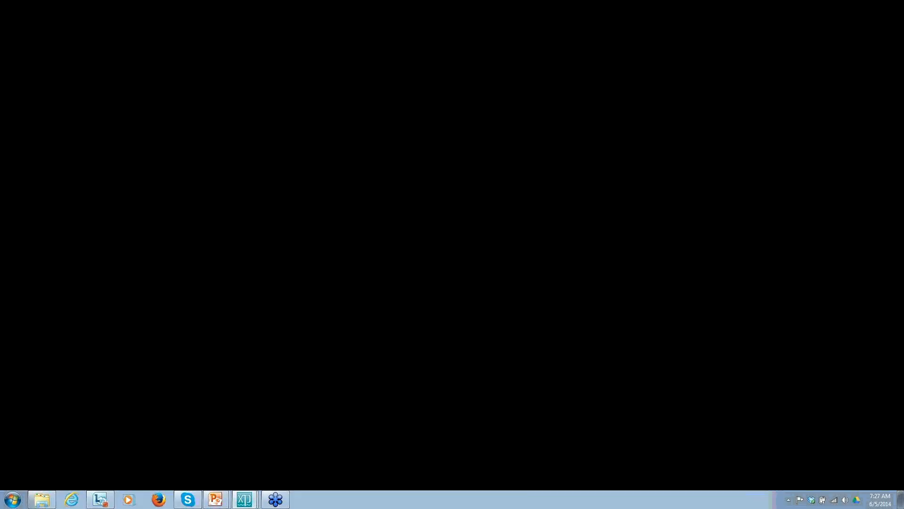
pyautogui.press('Right')
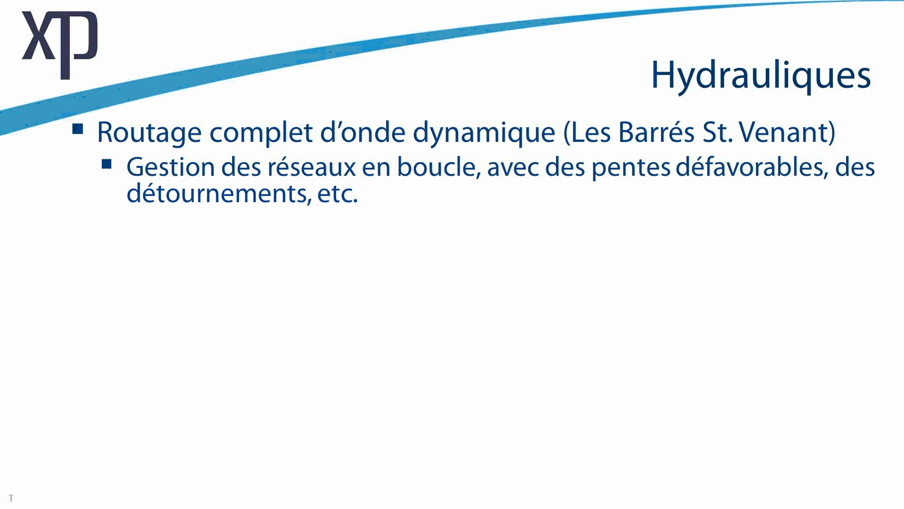
pyautogui.press('Right')
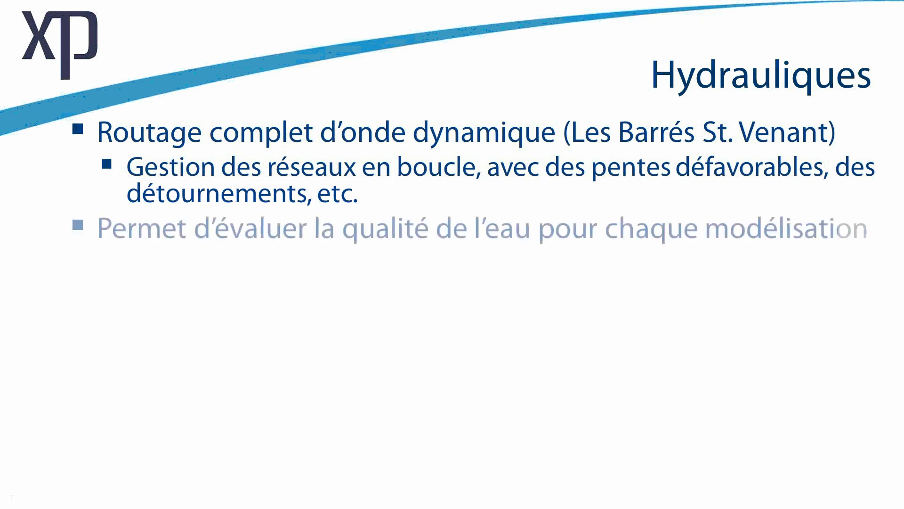
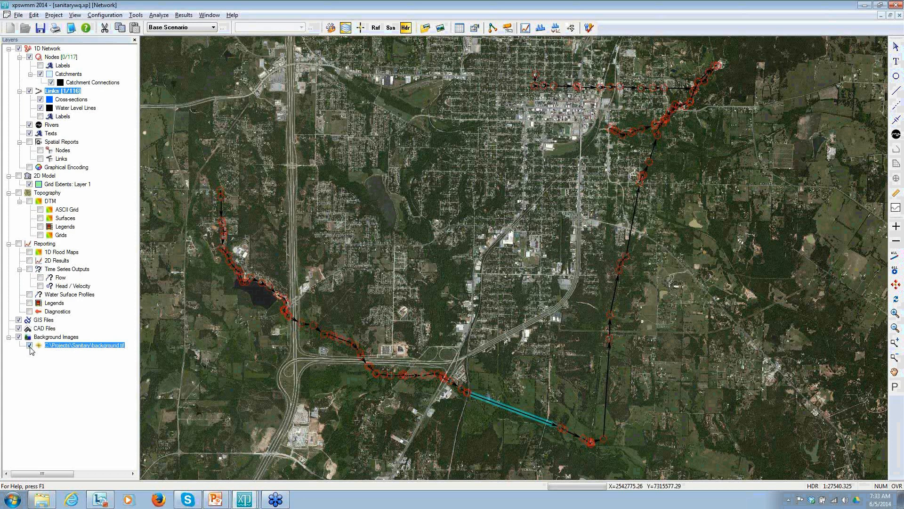
# Step: Hide the background.tif image and switch the sanitary network to Runoff mode
pyautogui.click(30, 345)
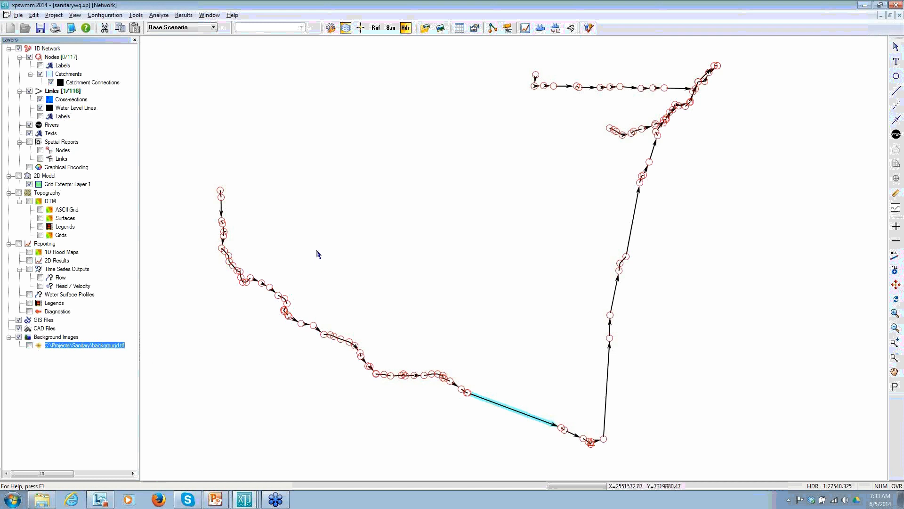
pyautogui.click(376, 28)
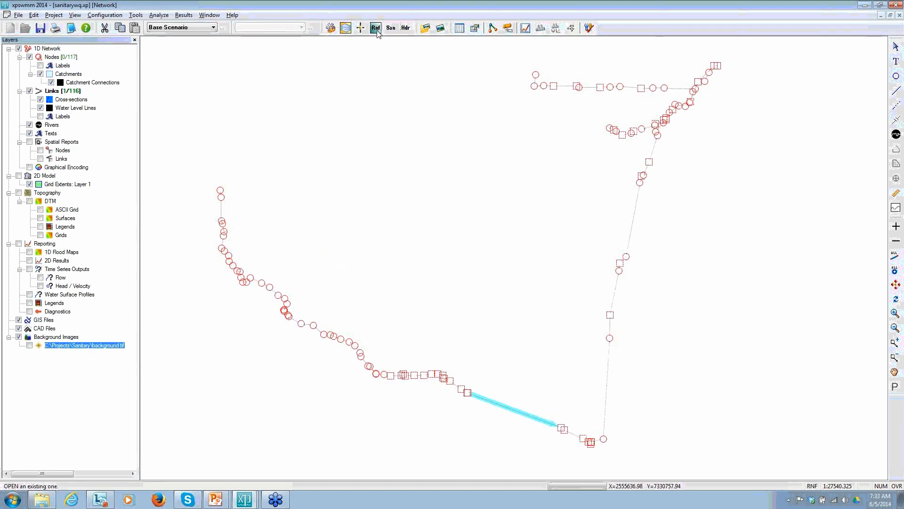
# Step: Open the runoff data of node 362 at the network's upstream end and its first subcatchment's settings
pyautogui.click(222, 194)
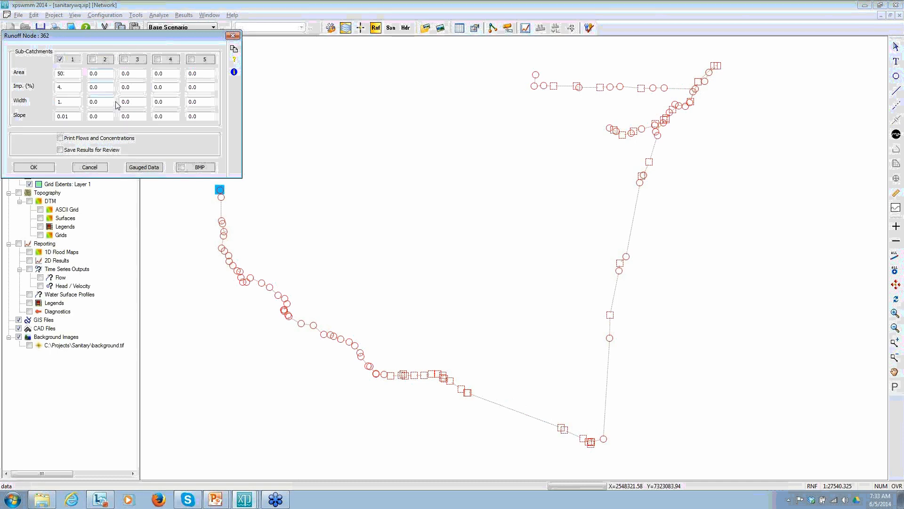
pyautogui.moveTo(111, 37); pyautogui.dragTo(348, 71)
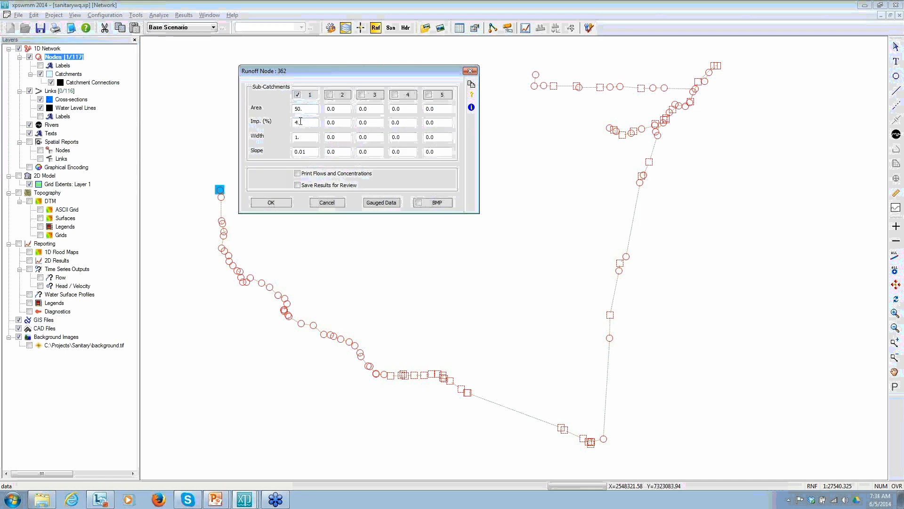
pyautogui.click(310, 97)
pyautogui.click(310, 97)
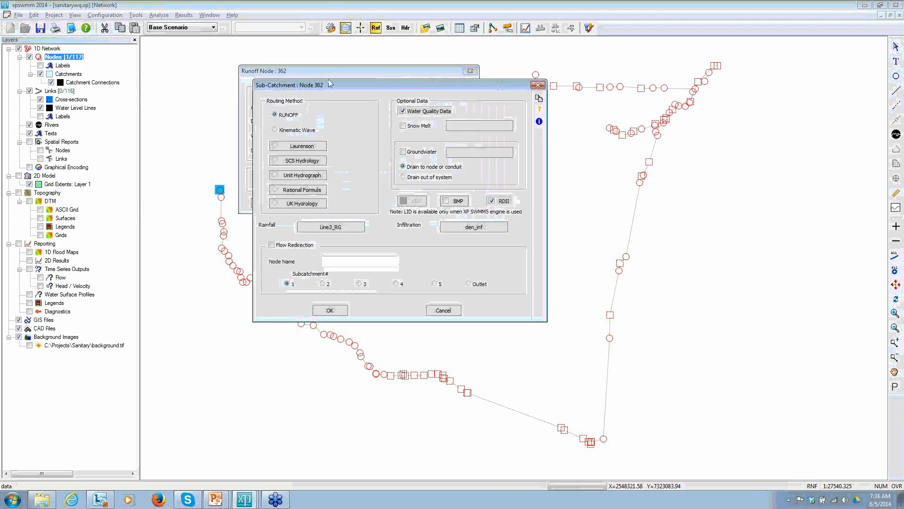
pyautogui.moveTo(336, 85); pyautogui.dragTo(418, 71)
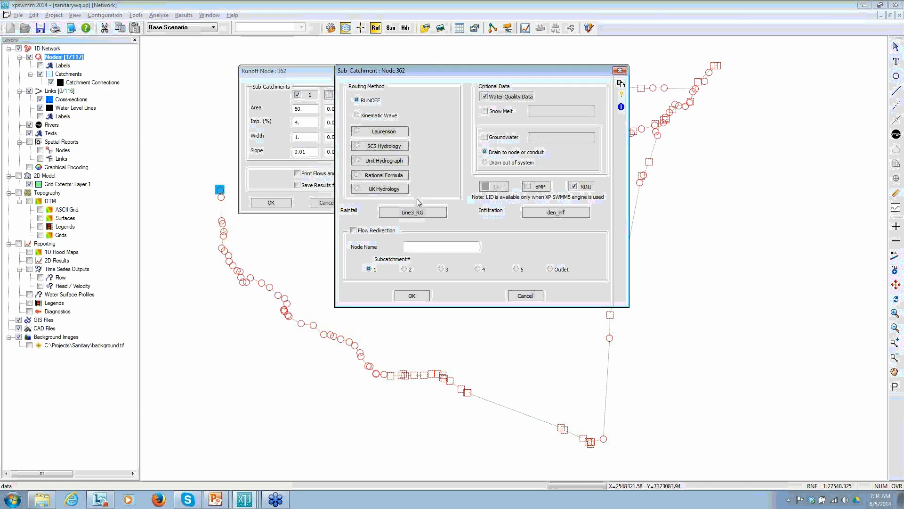
# Step: Examine the graph of the Line3_RG rainfall's constant time interval data, and close the data without changes
pyautogui.click(413, 212)
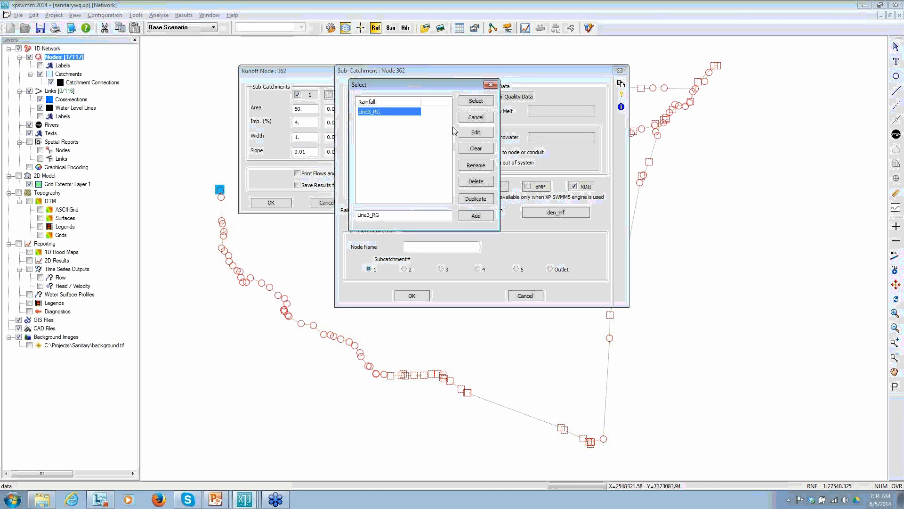
pyautogui.click(475, 132)
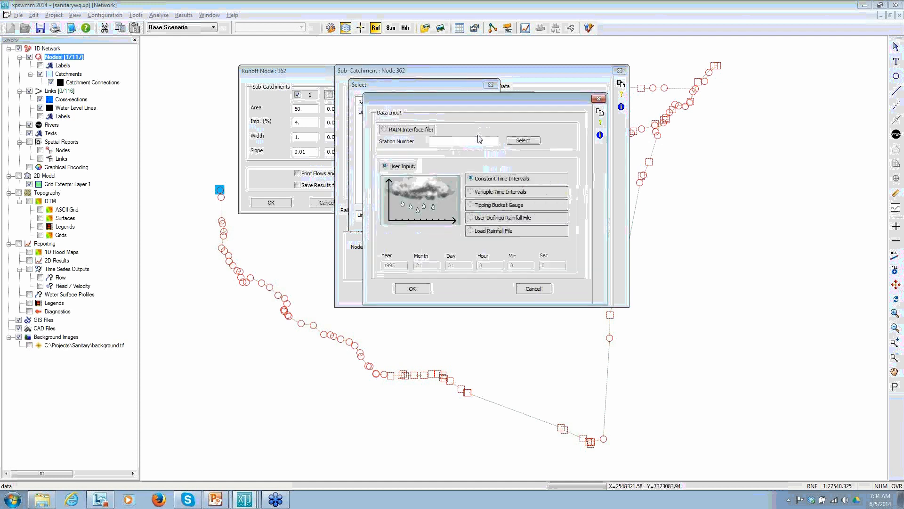
pyautogui.click(491, 179)
pyautogui.click(144, 219)
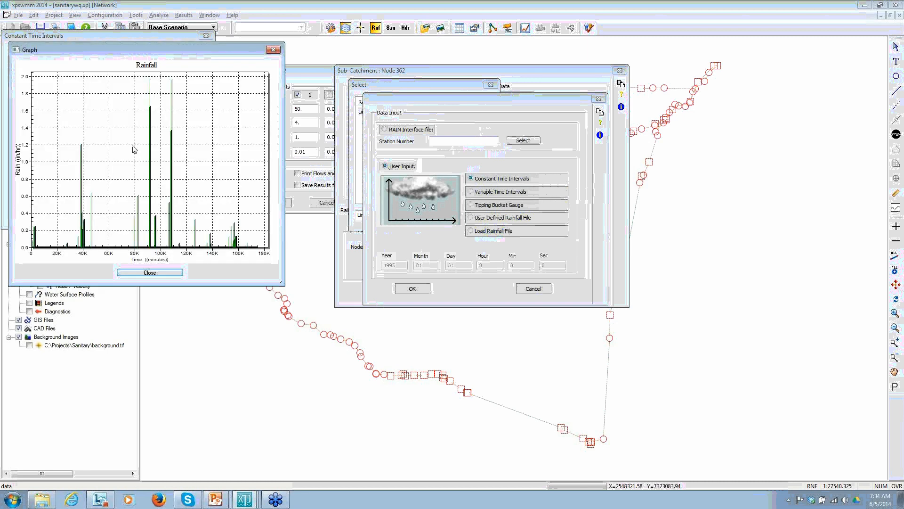
pyautogui.click(149, 272)
pyautogui.click(100, 217)
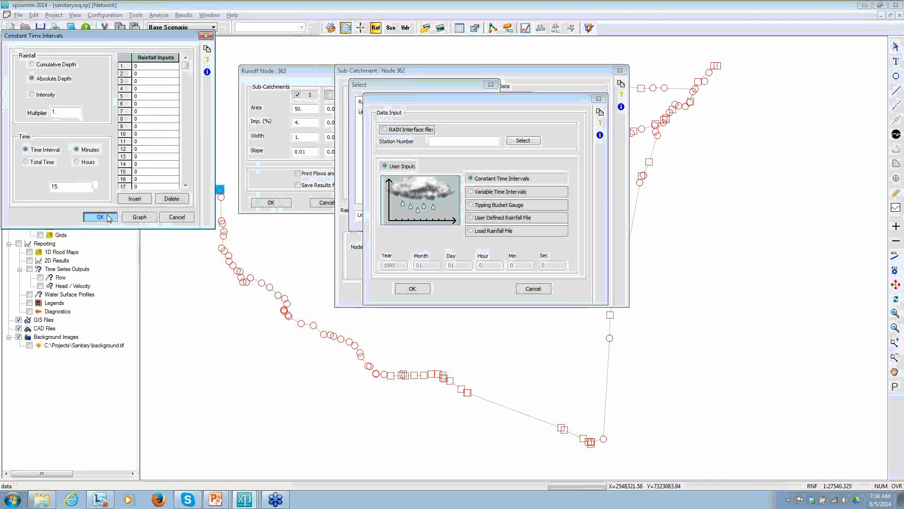
# Step: Keep Line3_RG as the subcatchment's rainfall, check its RDII settings, and close node 362's runoff data without saving changes
pyautogui.click(410, 289)
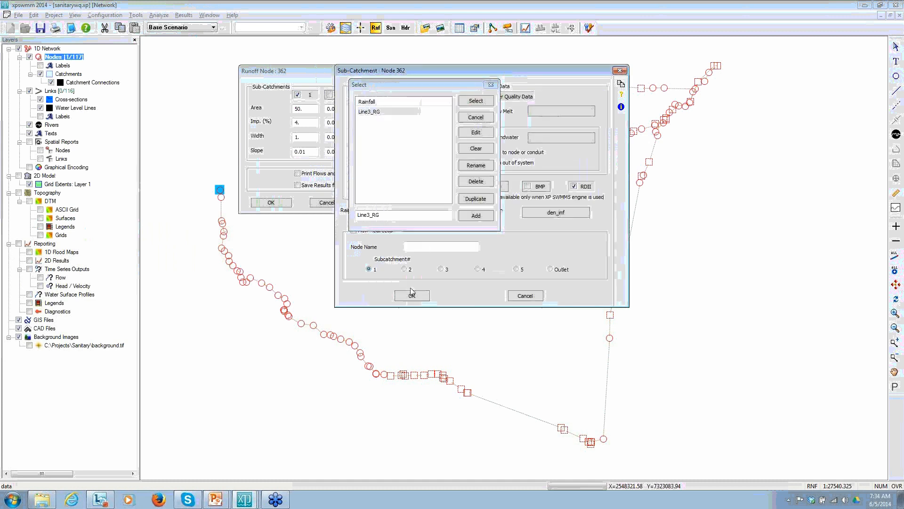
pyautogui.click(474, 101)
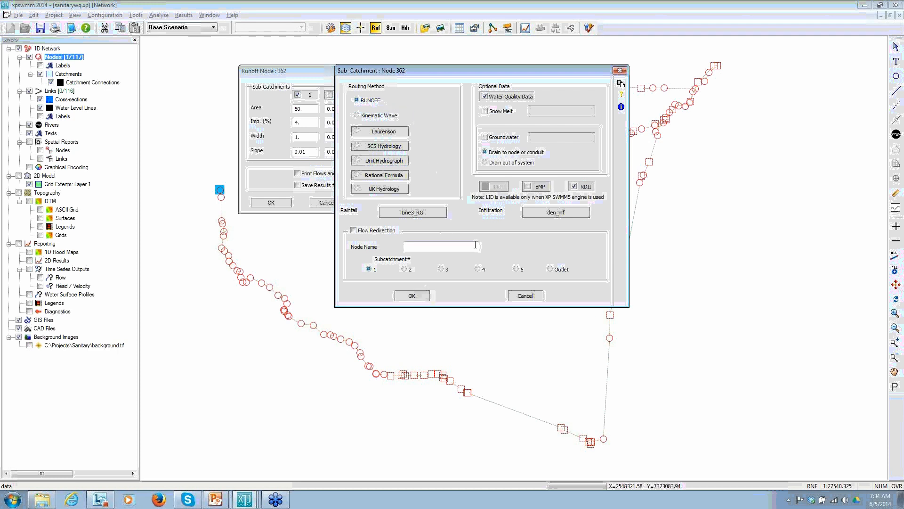
pyautogui.click(589, 195)
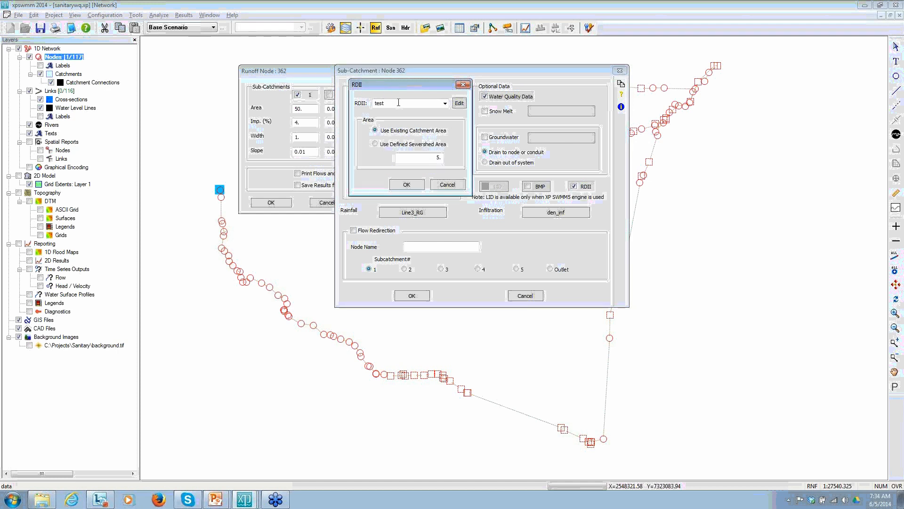
pyautogui.click(447, 184)
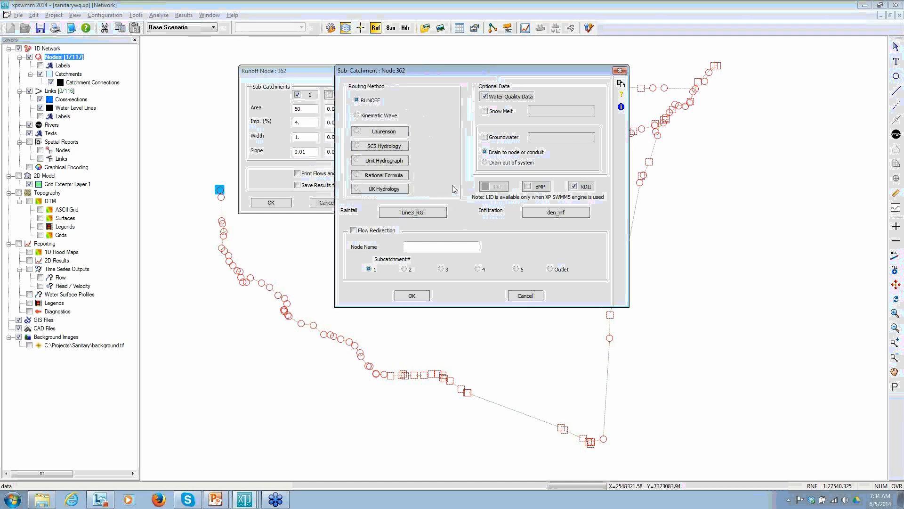
pyautogui.click(520, 296)
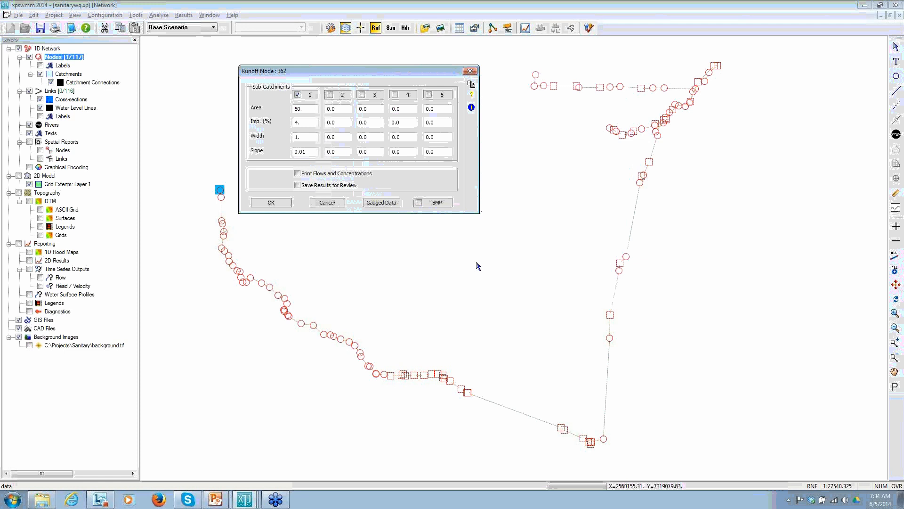
pyautogui.click(327, 202)
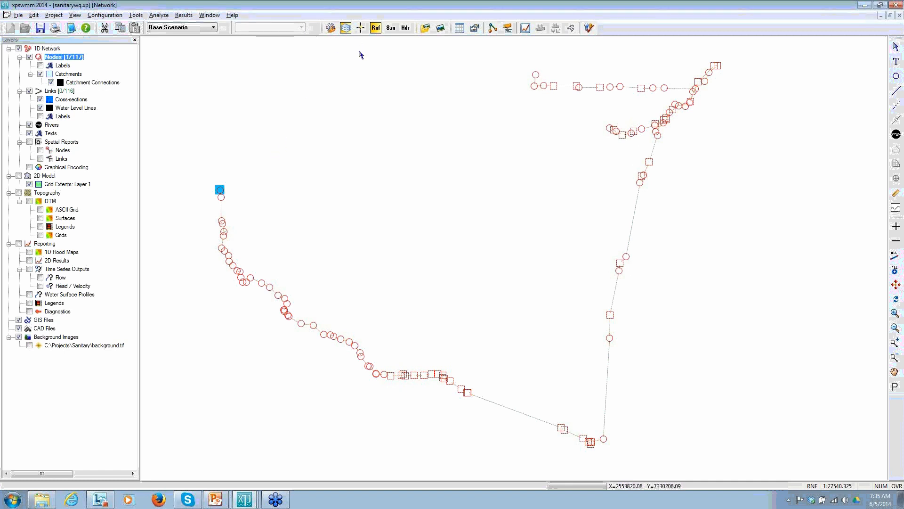
# Step: In Hydraulics mode, examine node 362's constant-inflow pollutant loads and the IronOre temporal variation, and close the data without changes
pyautogui.click(405, 28)
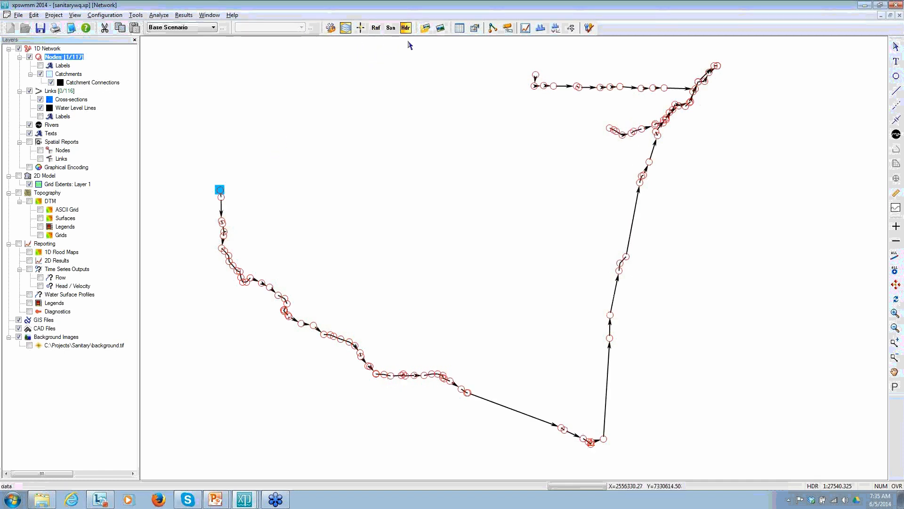
pyautogui.doubleClick(220, 190)
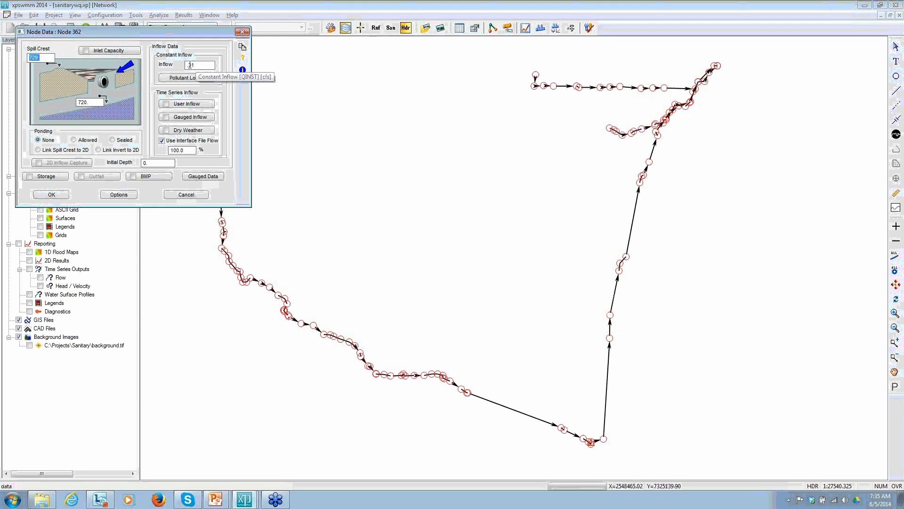
pyautogui.click(197, 78)
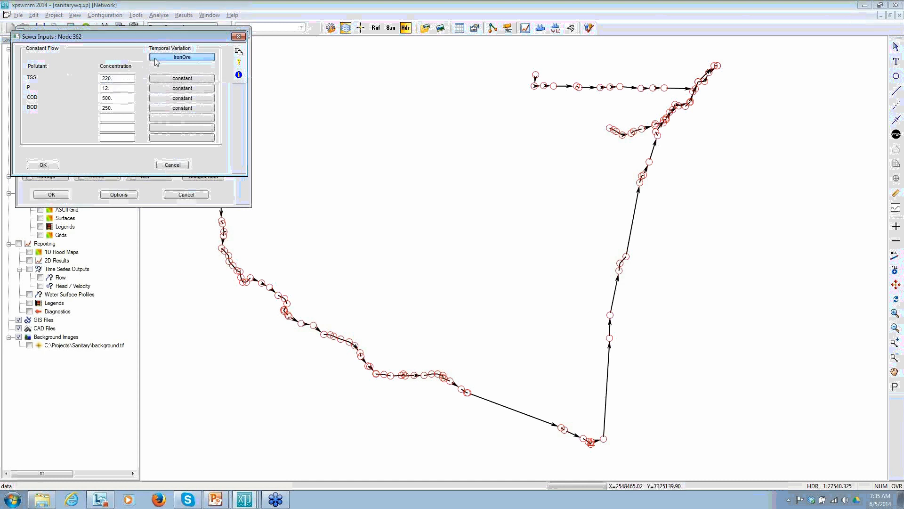
pyautogui.click(182, 57)
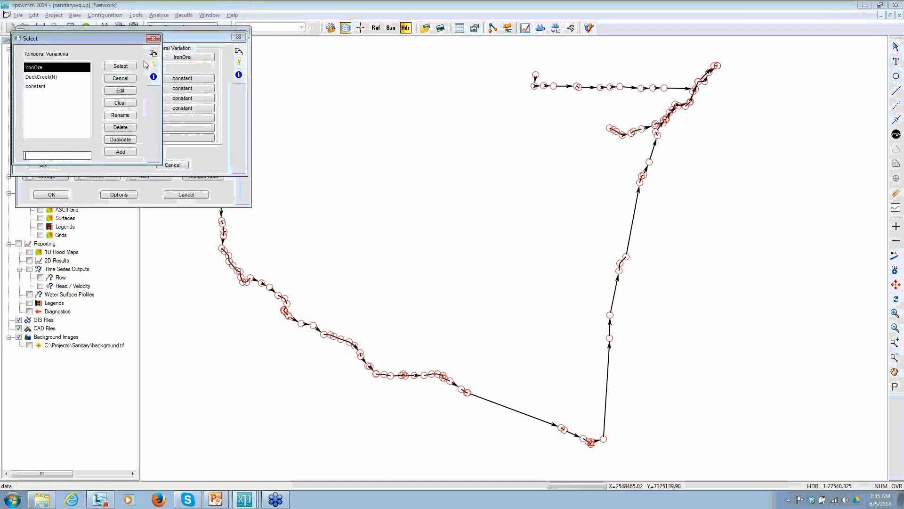
pyautogui.click(120, 92)
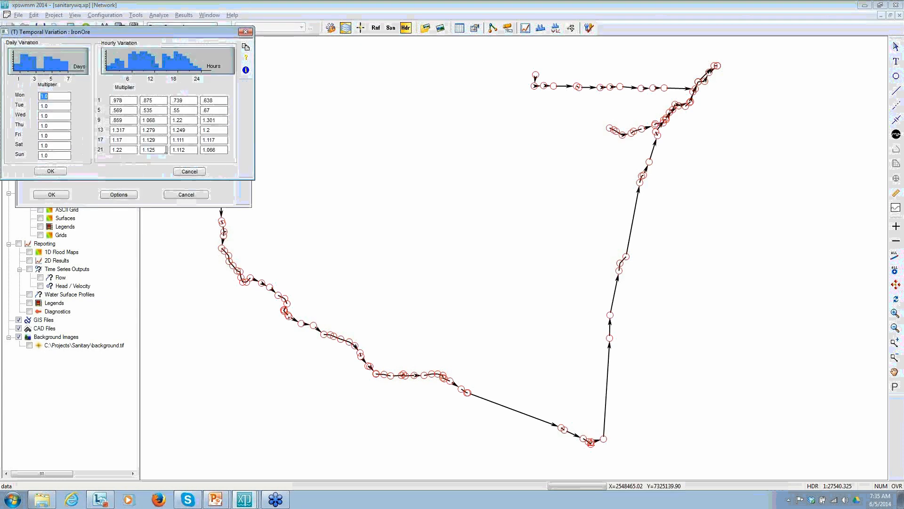
pyautogui.click(189, 172)
pyautogui.click(126, 79)
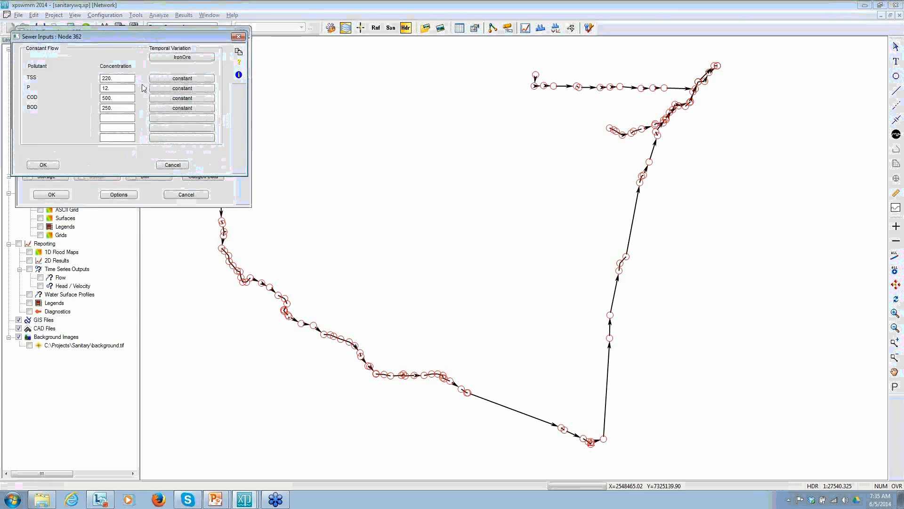
pyautogui.click(182, 165)
pyautogui.click(187, 193)
# Step: Review the hydraulic and water quality result graphs of conduit L_137 near the network's upstream end, and close them
pyautogui.click(272, 168)
pyautogui.click(221, 208)
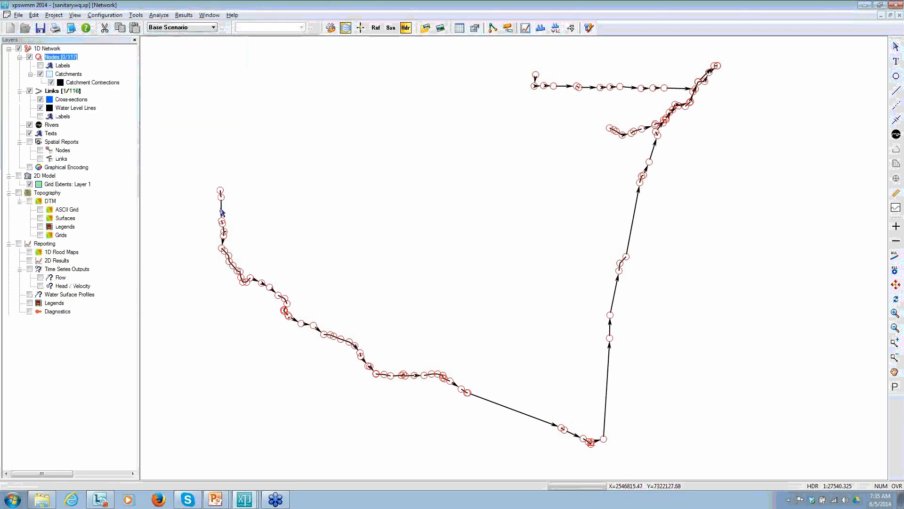
pyautogui.click(525, 28)
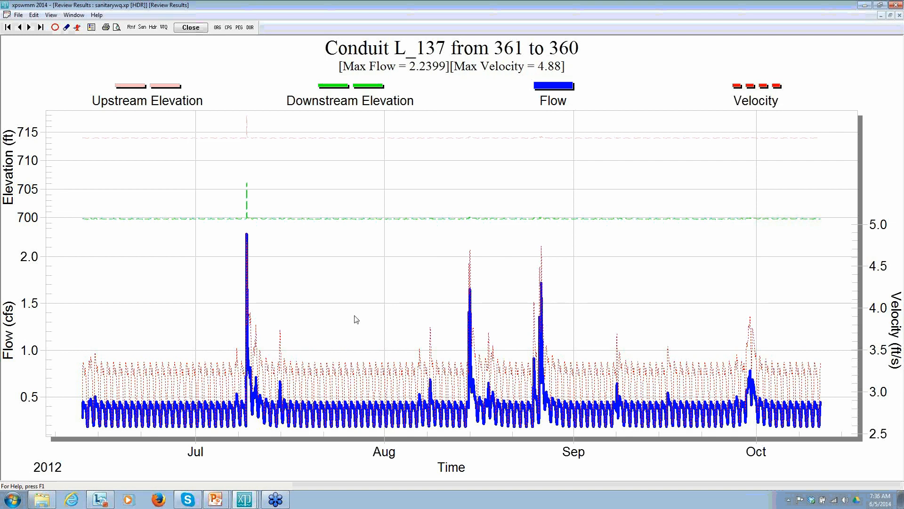
pyautogui.click(164, 27)
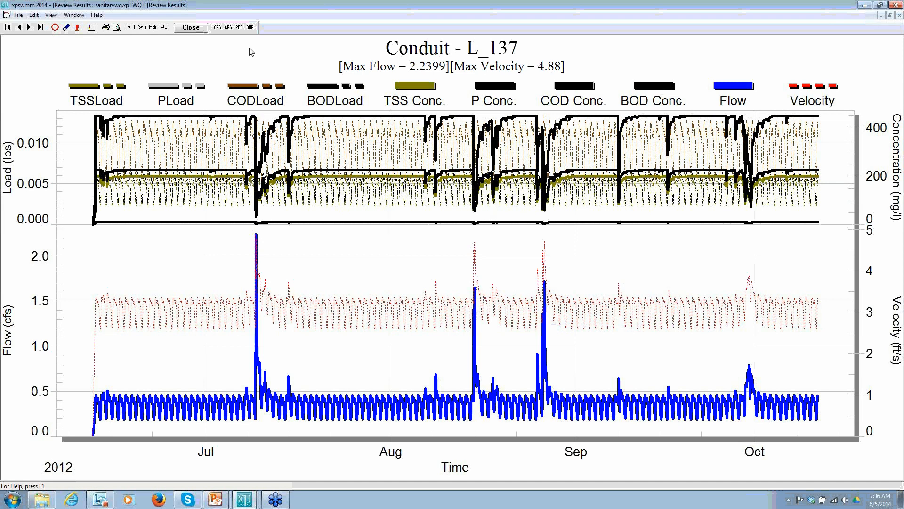
pyautogui.click(199, 29)
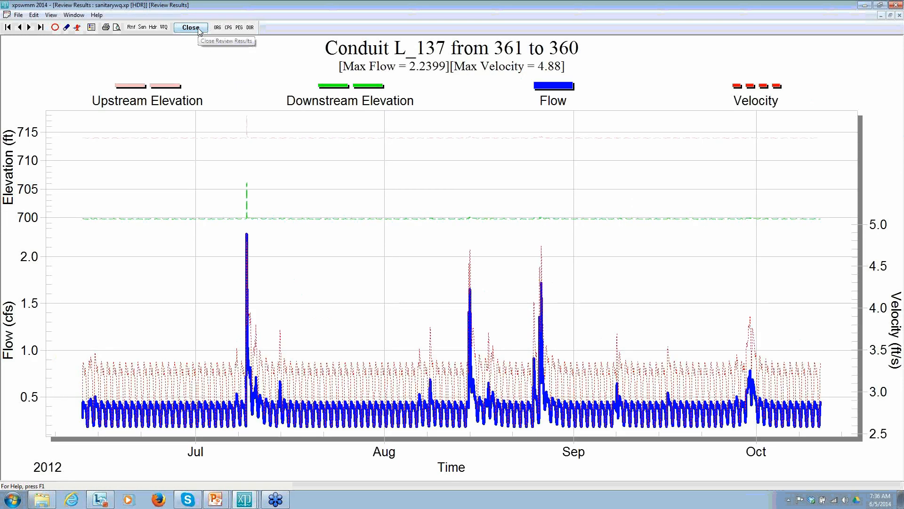
pyautogui.click(201, 29)
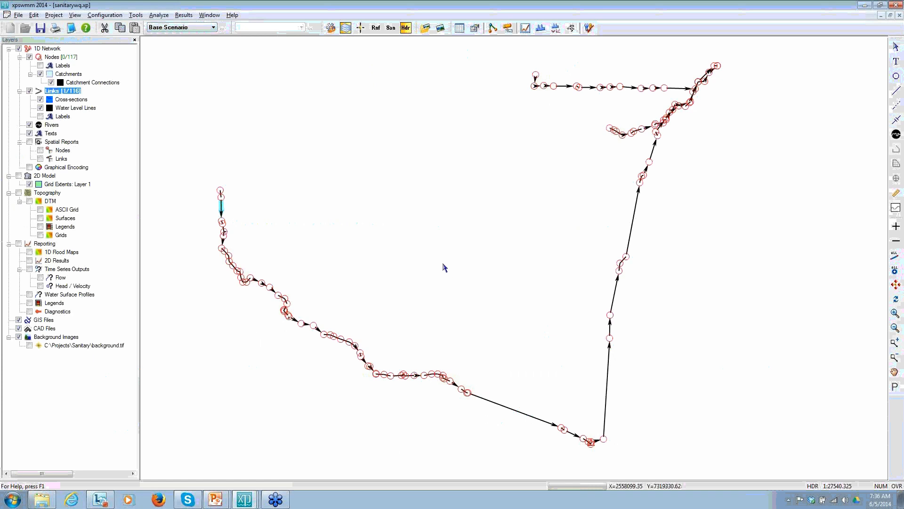
# Step: Turn on graphical encoding and check the node color ranges for HDR:Flood Loss, leaving the encoding settings as they are
pyautogui.click(29, 168)
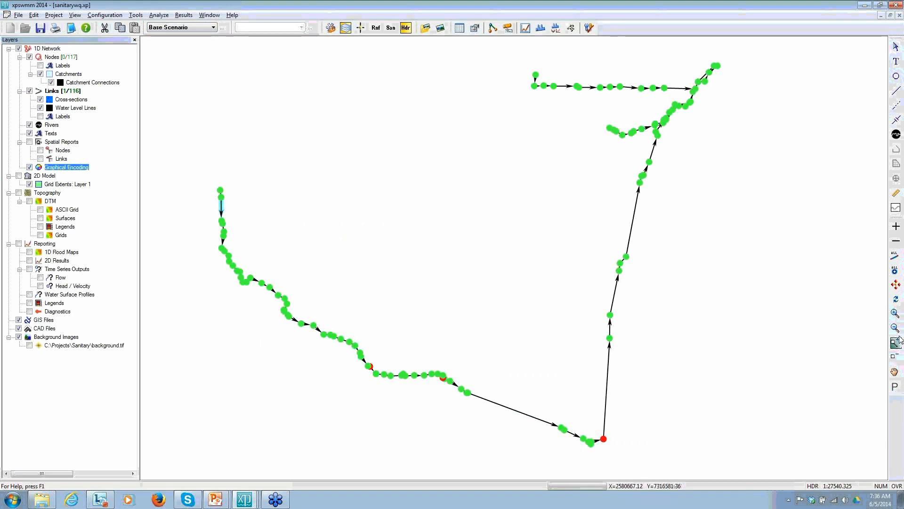
pyautogui.rightClick(68, 172)
pyautogui.click(93, 174)
pyautogui.click(208, 62)
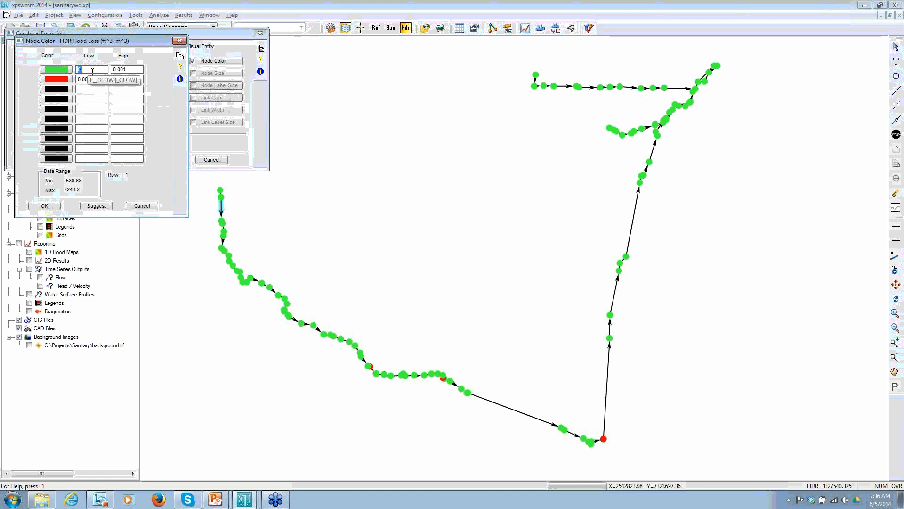
pyautogui.moveTo(152, 44); pyautogui.dragTo(400, 69)
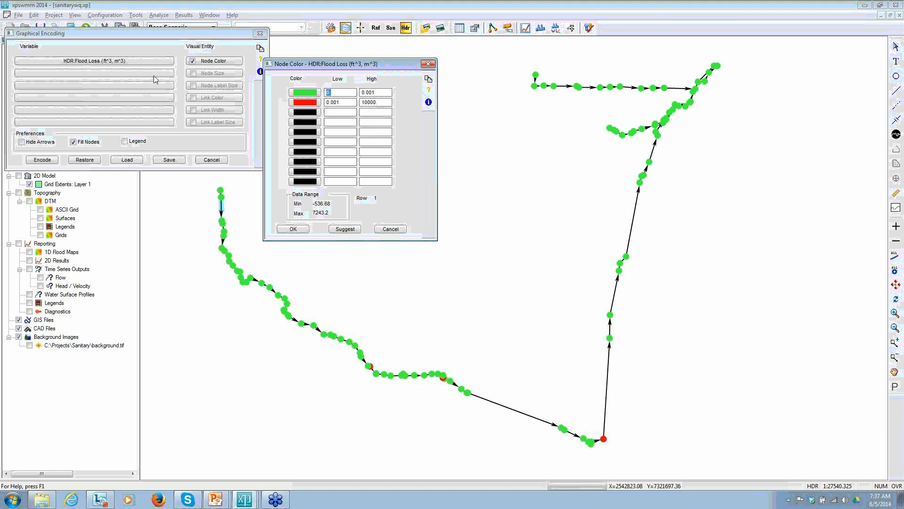
pyautogui.click(390, 229)
pyautogui.click(216, 161)
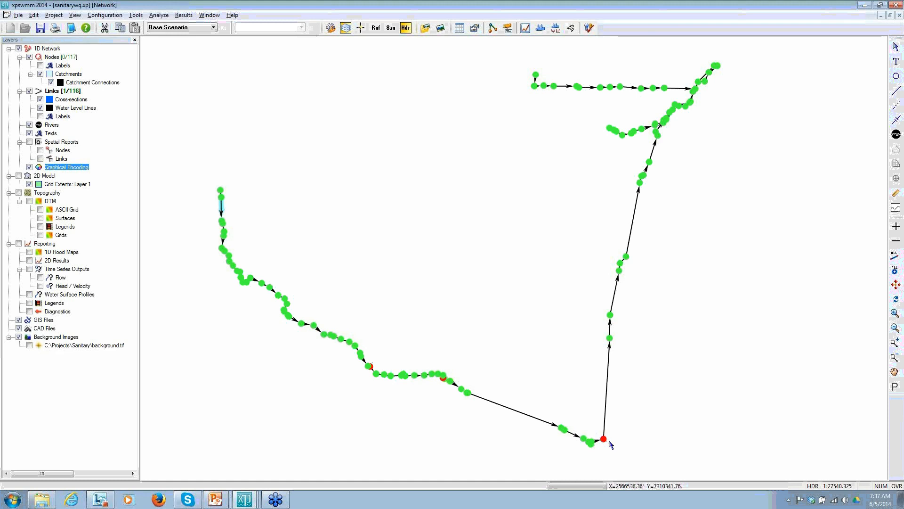
# Step: View the data of the red node 311i without changes, and review its stage and overflow graph
pyautogui.click(895, 313)
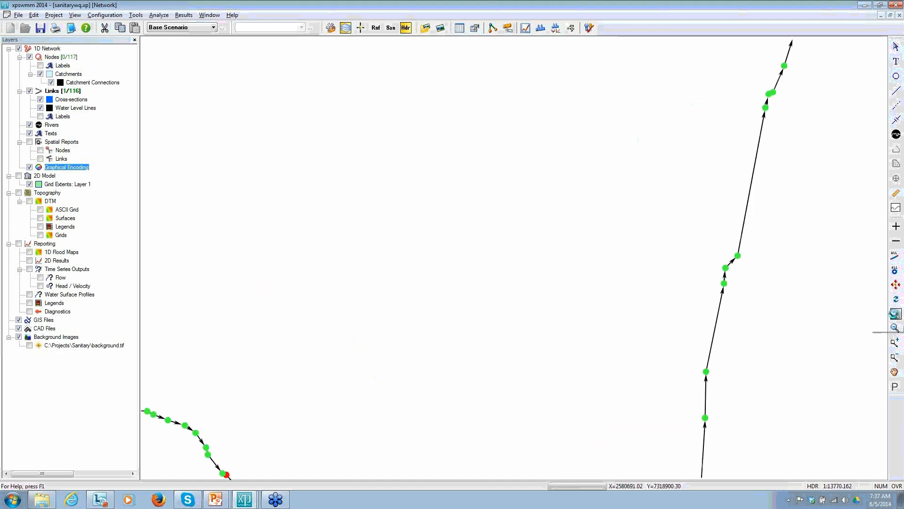
pyautogui.moveTo(465, 365); pyautogui.dragTo(576, 144)
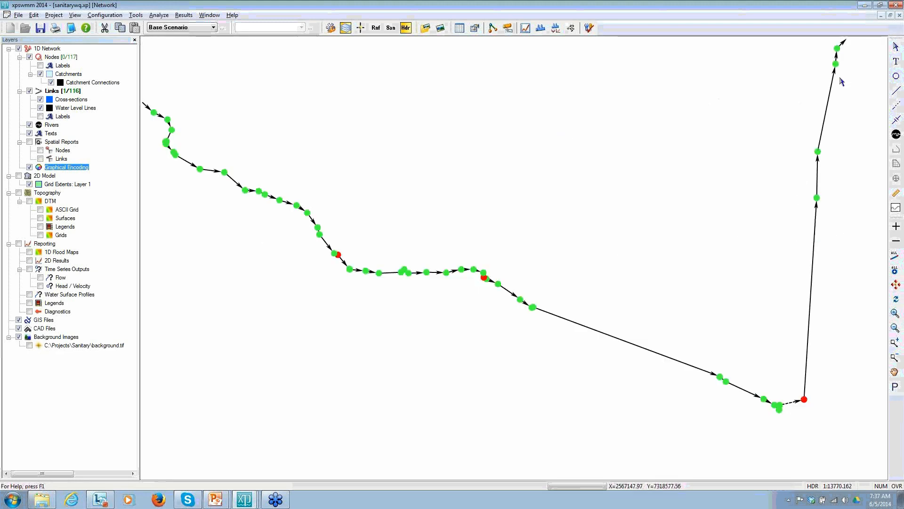
pyautogui.click(485, 280)
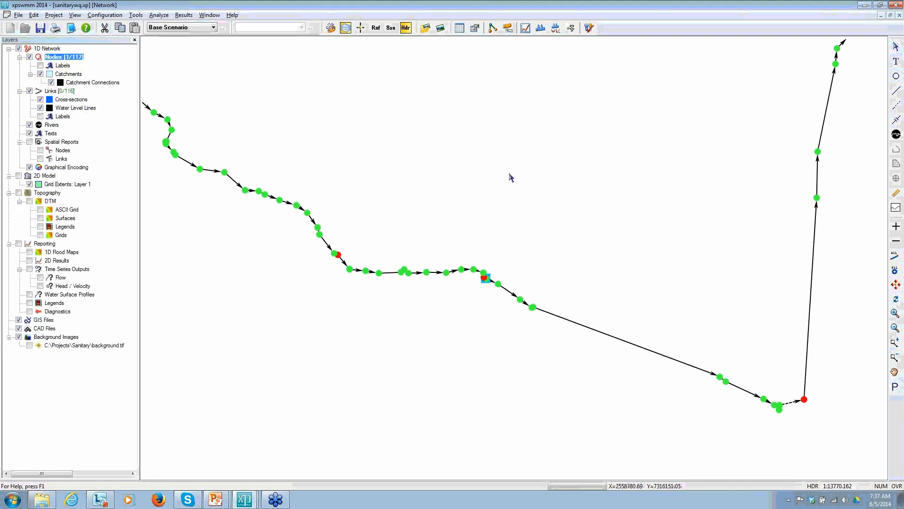
pyautogui.scroll(1, 511, 177)
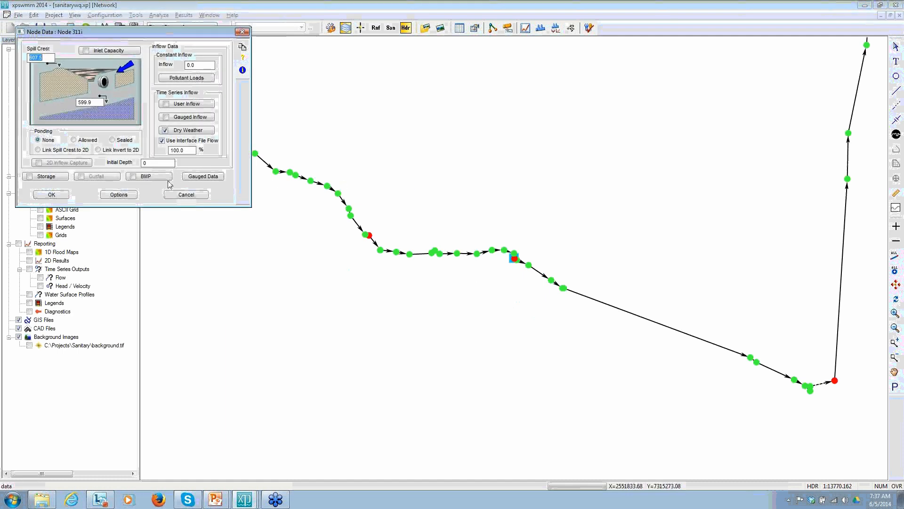
pyautogui.click(172, 198)
pyautogui.click(524, 29)
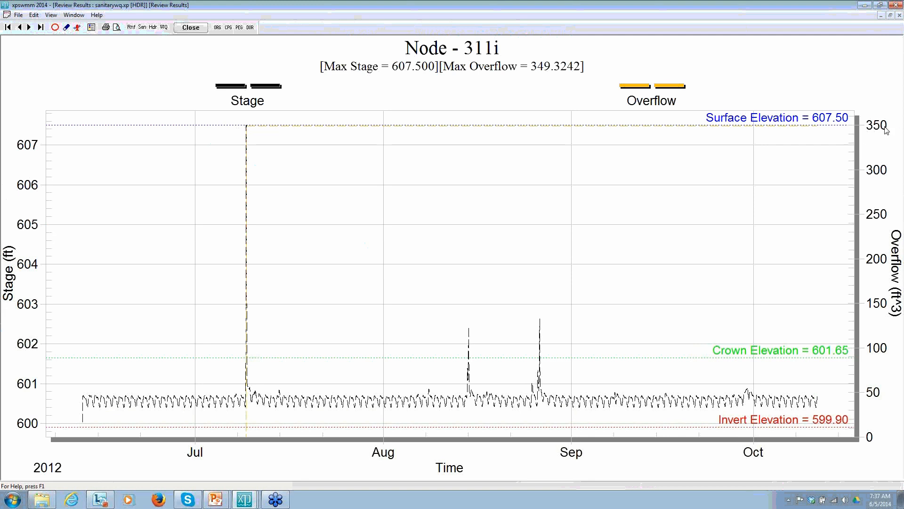
pyautogui.click(191, 27)
# Step: Select the network stretch around the two nearby red nodes, play its dynamic long section, and close it
pyautogui.click(475, 188)
pyautogui.moveTo(313, 152); pyautogui.dragTo(582, 330)
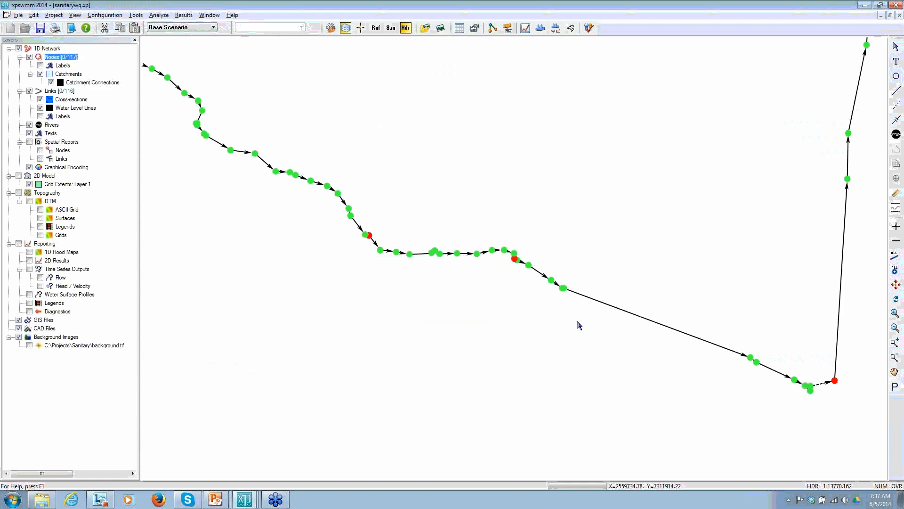
pyautogui.click(541, 28)
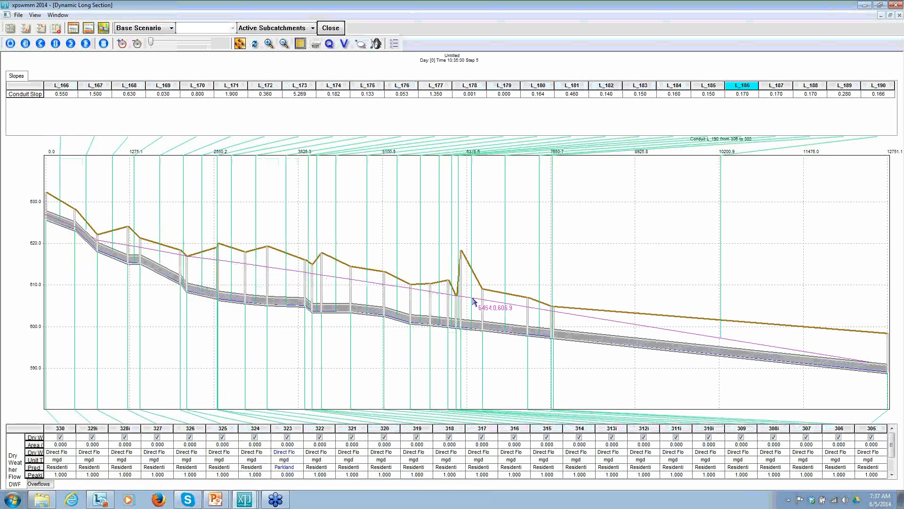
pyautogui.click(86, 44)
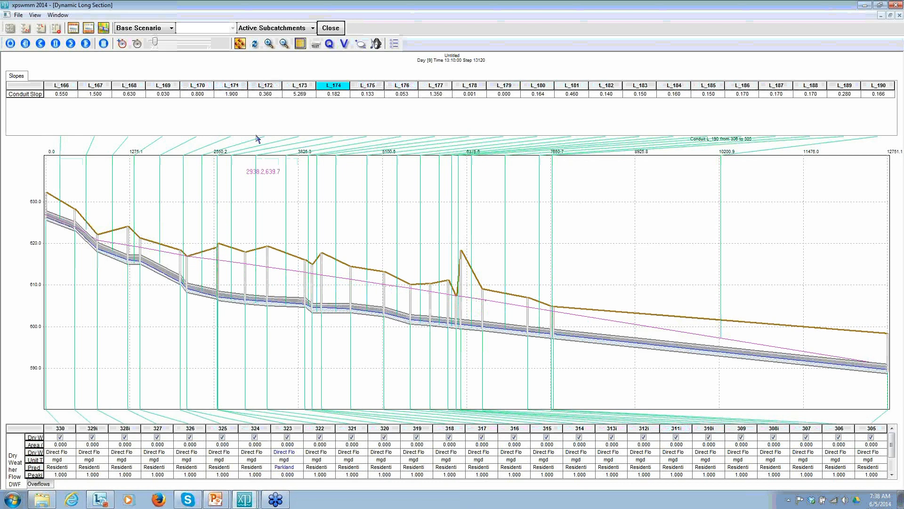
pyautogui.click(331, 28)
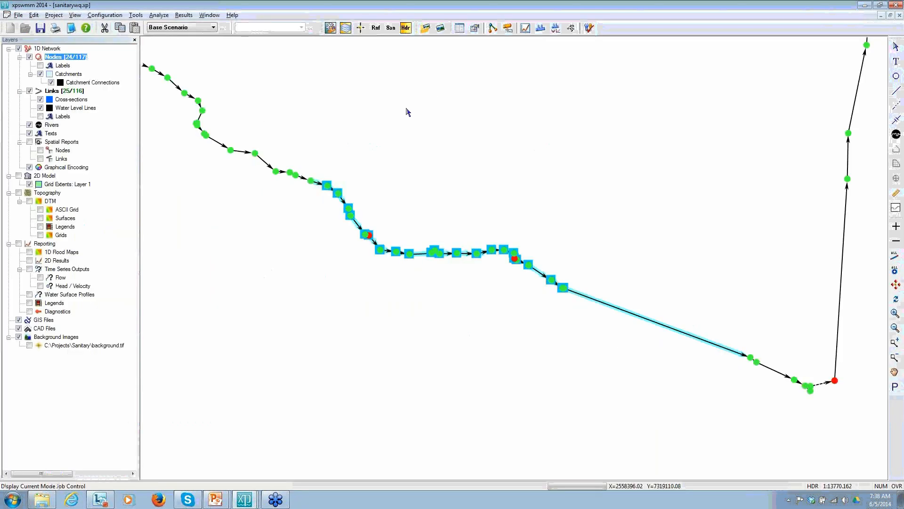
# Step: Sort the Overflows table by Flood Loss in descending order, and locate the top two nodes, 324 and 311i, in the network
pyautogui.click(460, 29)
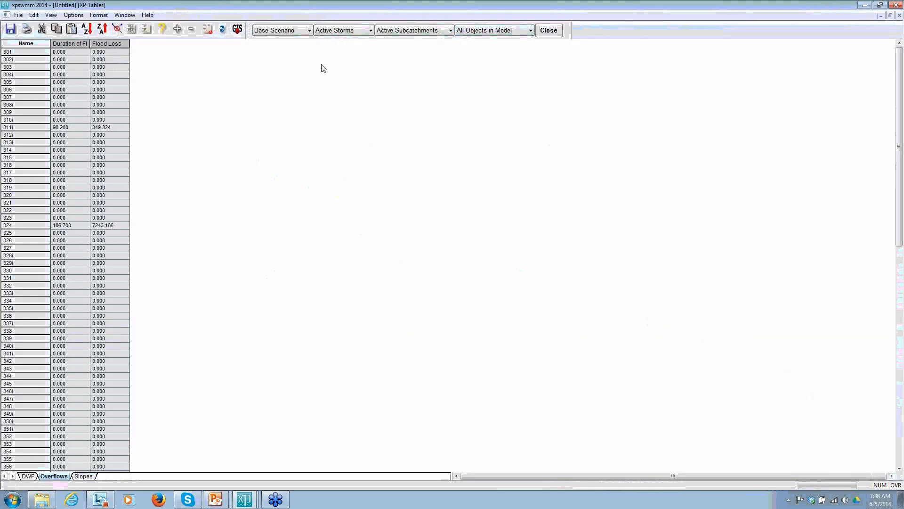
pyautogui.click(99, 43)
pyautogui.click(102, 29)
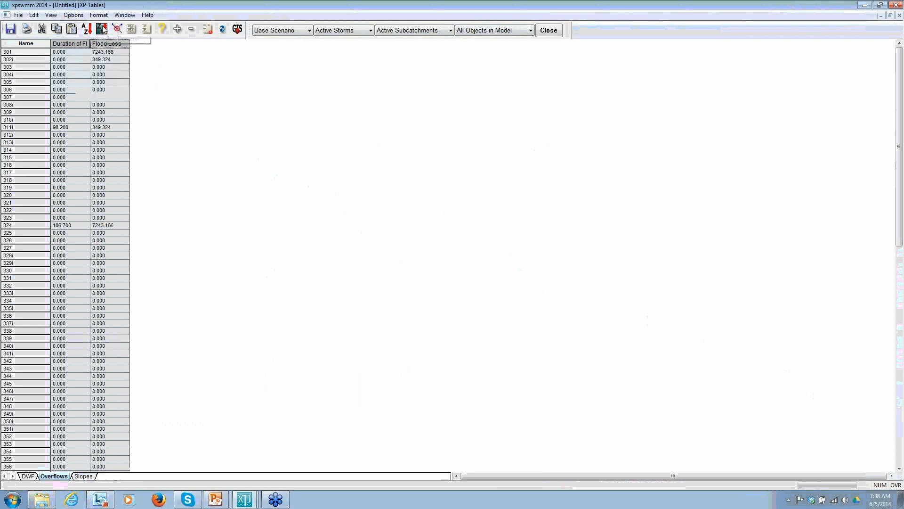
pyautogui.click(19, 51)
pyautogui.moveTo(18, 50); pyautogui.dragTo(19, 59)
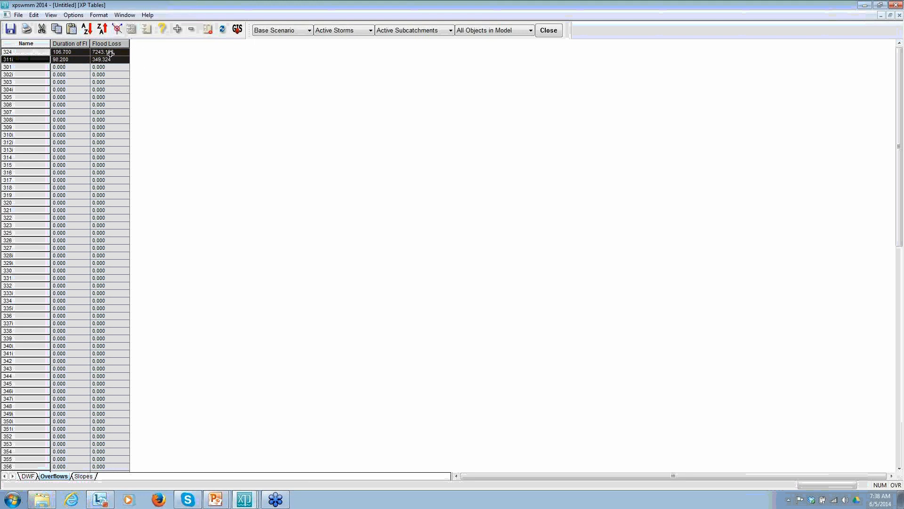
pyautogui.click(118, 32)
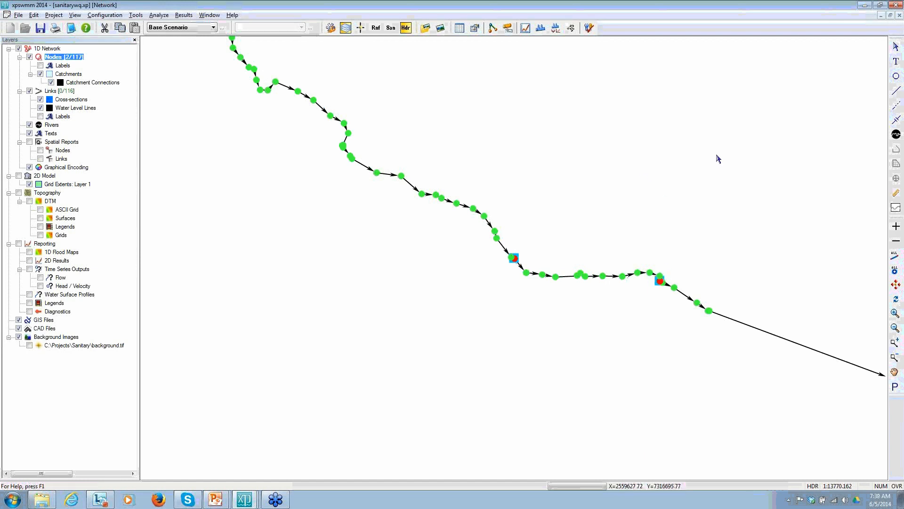
pyautogui.moveTo(739, 234); pyautogui.dragTo(547, 266)
pyautogui.scroll(-1, 547, 266)
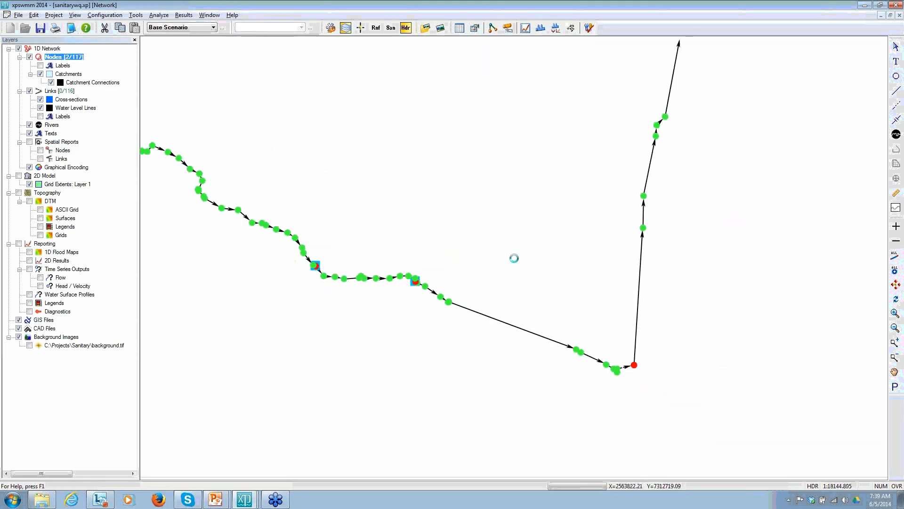
# Step: Review the dynamic head settings of pump 1 in the link from node 24 to 25, leaving the pump data as is
pyautogui.scroll(4, 515, 259)
pyautogui.moveTo(612, 315); pyautogui.dragTo(589, 136)
pyautogui.click(538, 177)
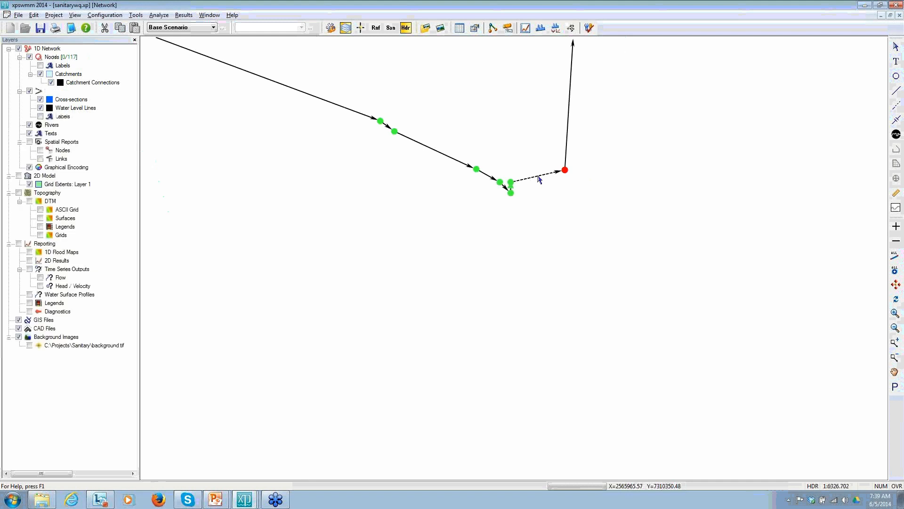
pyautogui.doubleClick(537, 175)
pyautogui.click(106, 78)
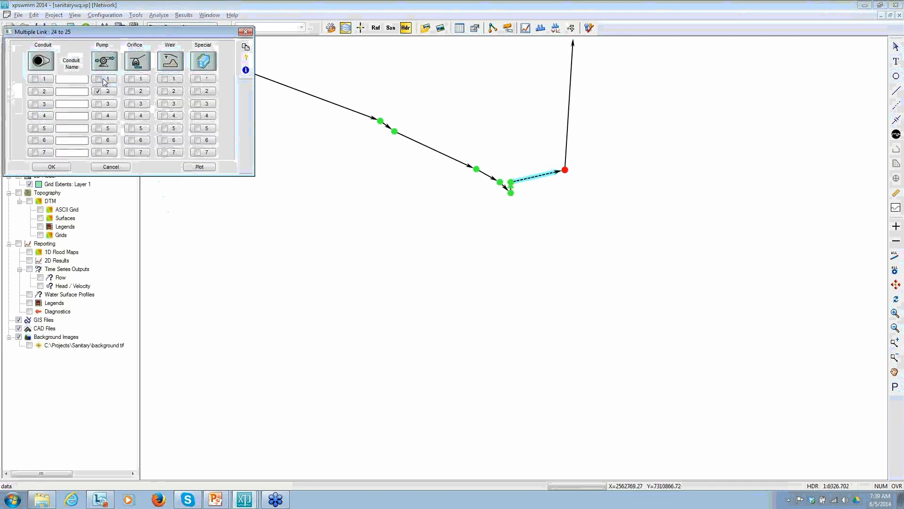
pyautogui.moveTo(128, 39); pyautogui.dragTo(239, 57)
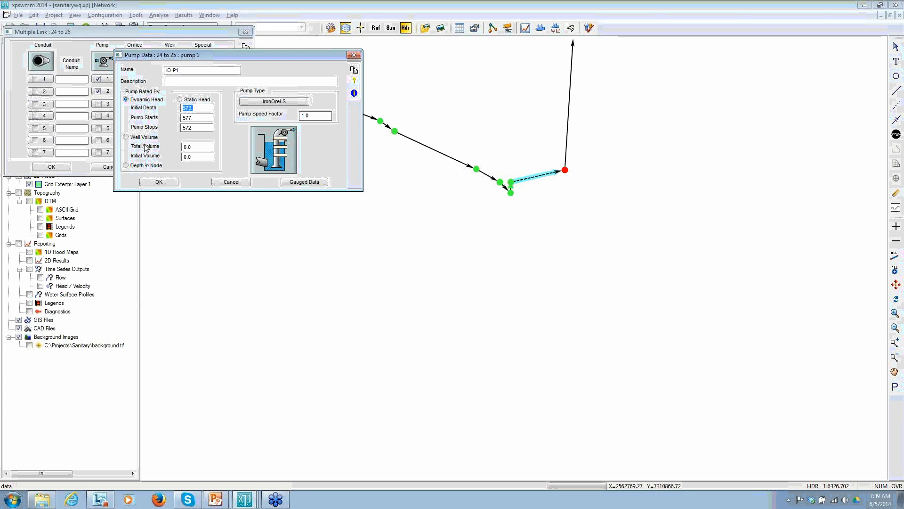
pyautogui.click(203, 117)
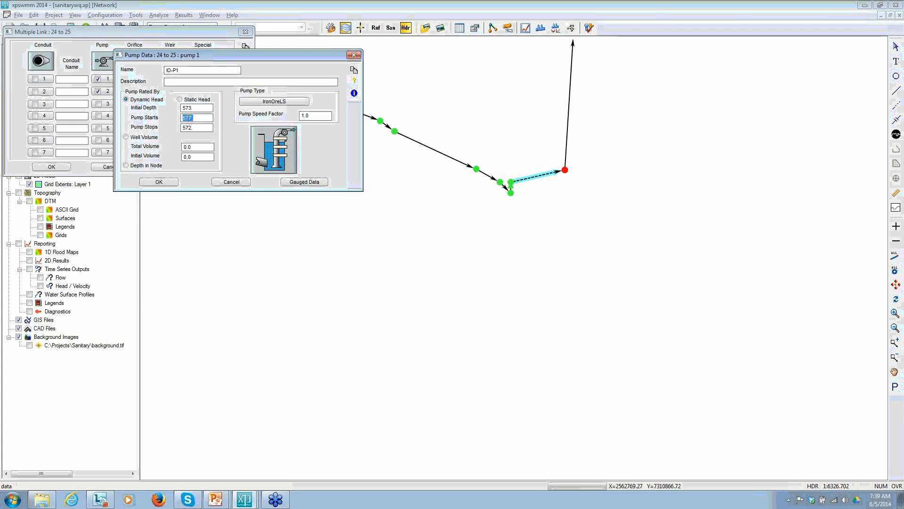
pyautogui.press('Tab')
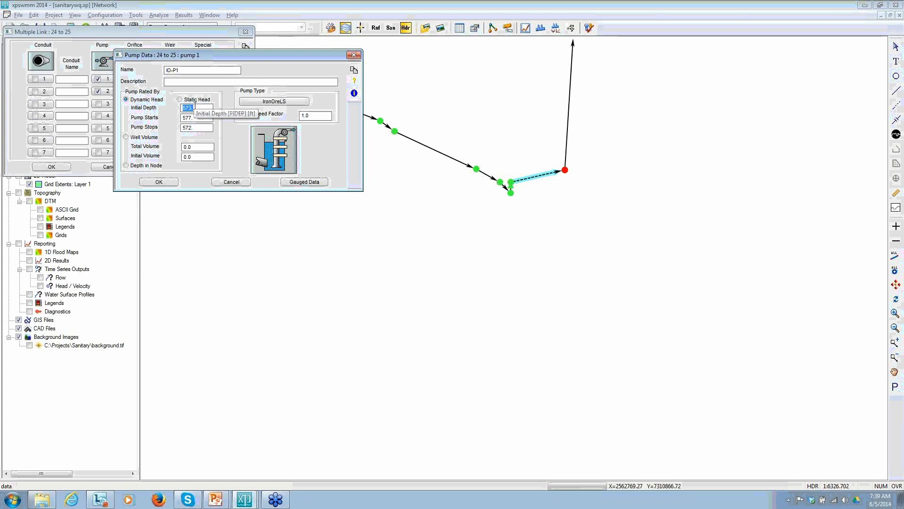
pyautogui.click(231, 181)
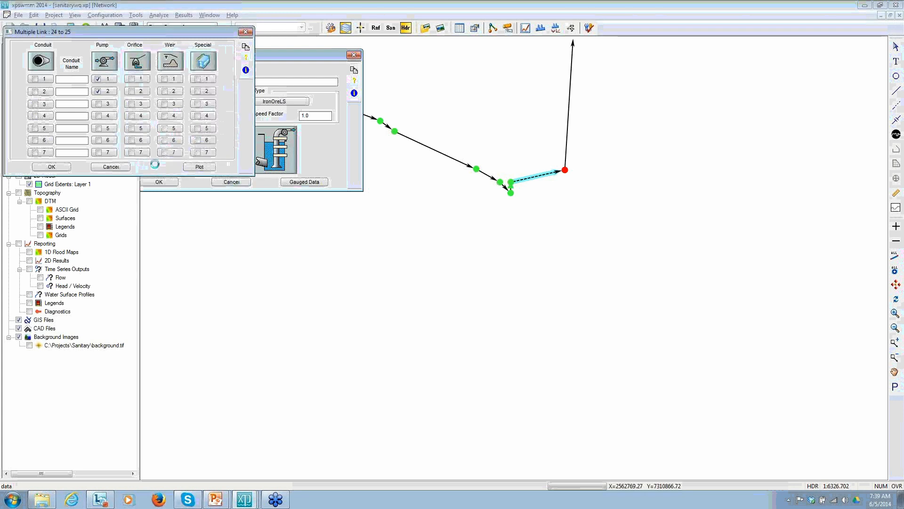
pyautogui.click(125, 167)
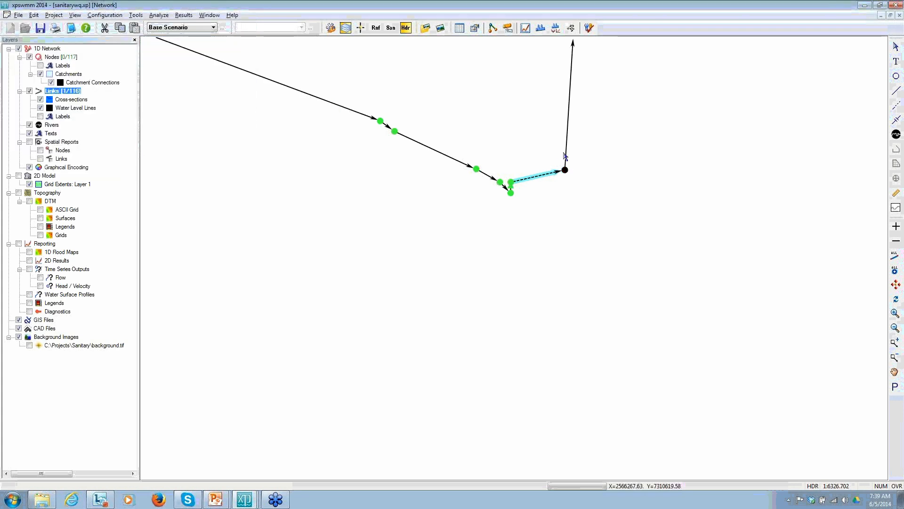
# Step: Create a scenario named 2020 under the Base Scenario and make it the active scenario
pyautogui.moveTo(400, 87); pyautogui.dragTo(507, 220)
pyautogui.scroll(-1, 394, 144)
pyautogui.scroll(-6, 514, 258)
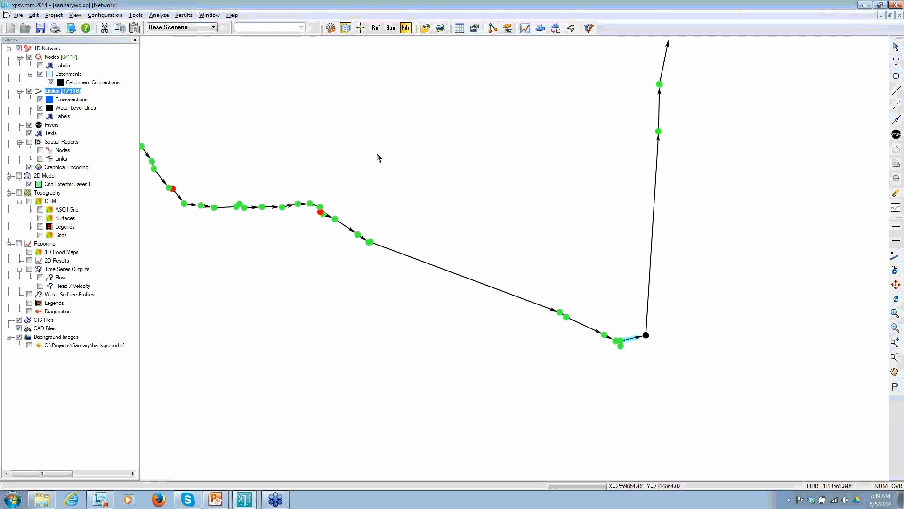
pyautogui.click(222, 27)
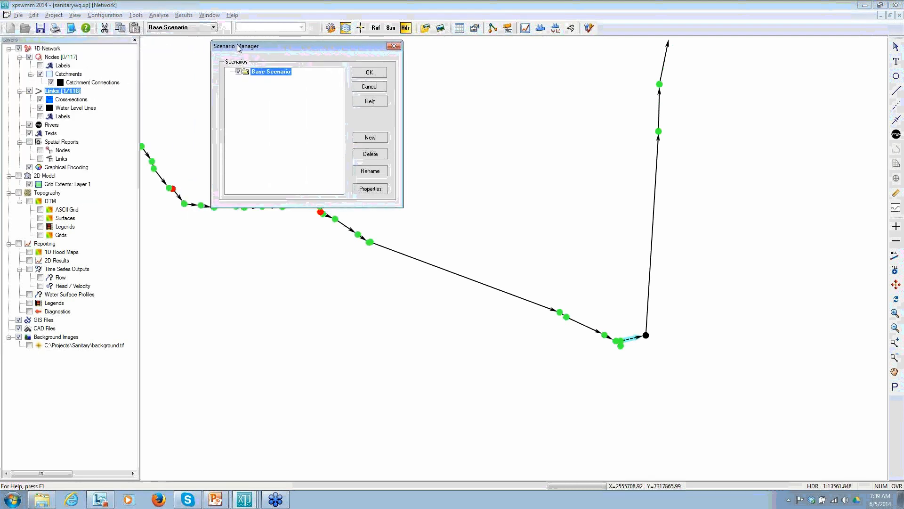
pyautogui.click(371, 138)
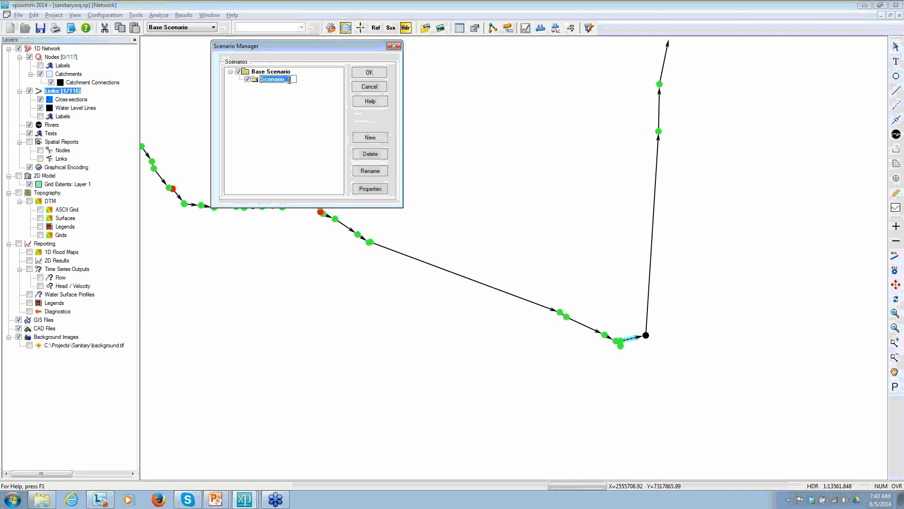
pyautogui.write('202')
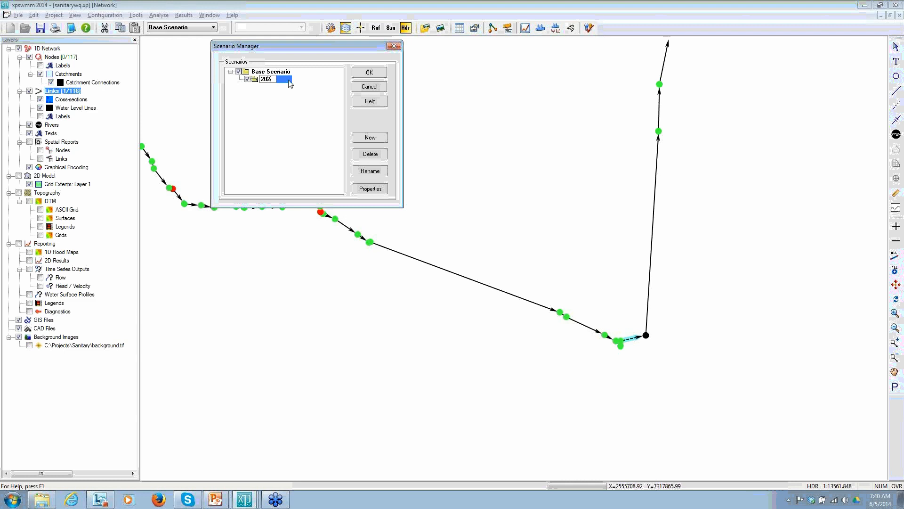
pyautogui.press('Return')
pyautogui.click(369, 72)
pyautogui.click(212, 27)
pyautogui.click(207, 42)
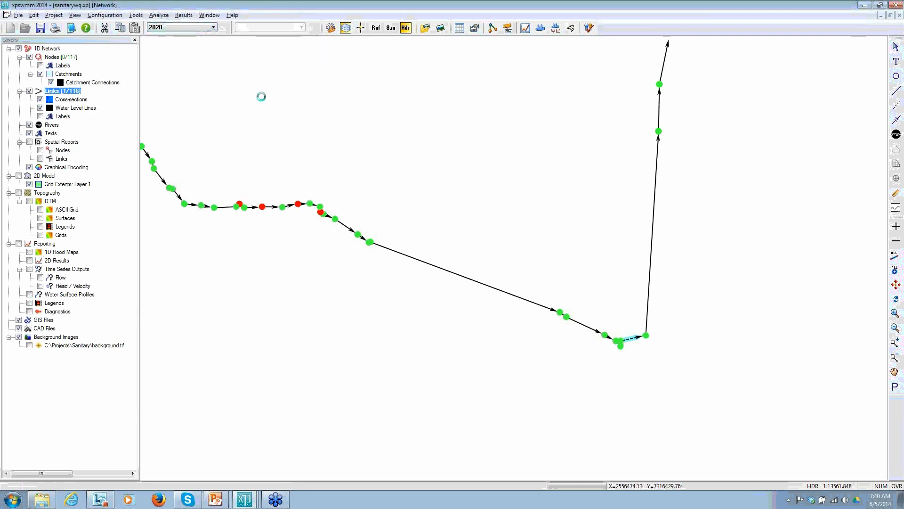
# Step: Check the dry weather flow list of node 313i without changes, and set the node's constant inflow to 0.5
pyautogui.doubleClick(310, 204)
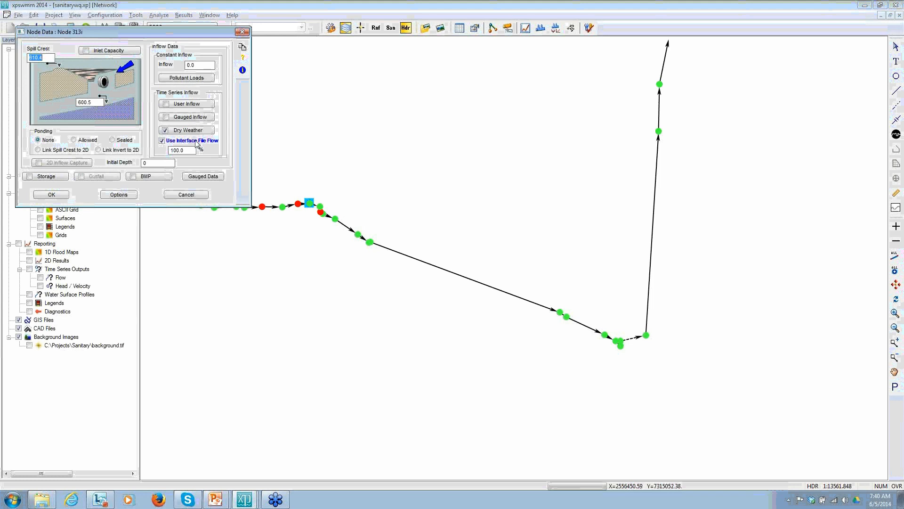
pyautogui.click(167, 132)
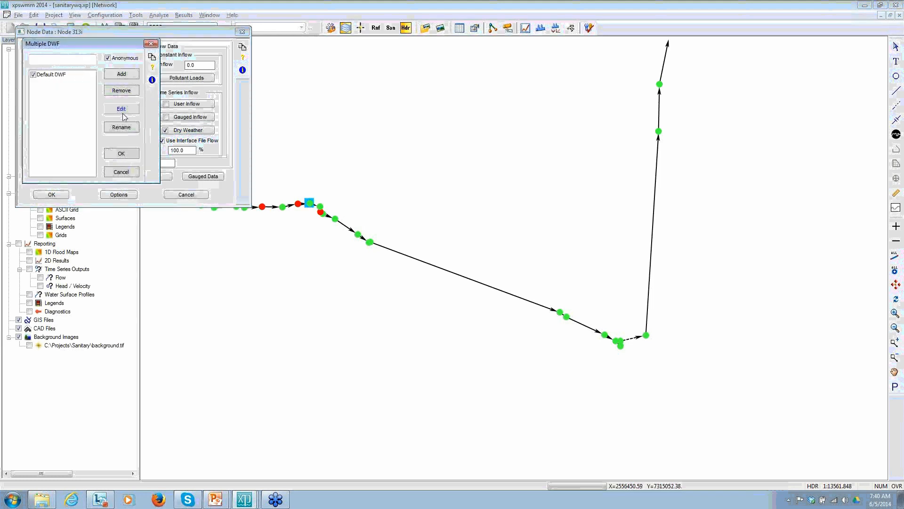
pyautogui.click(121, 172)
pyautogui.moveTo(196, 69); pyautogui.dragTo(169, 70)
pyautogui.write('0.5')
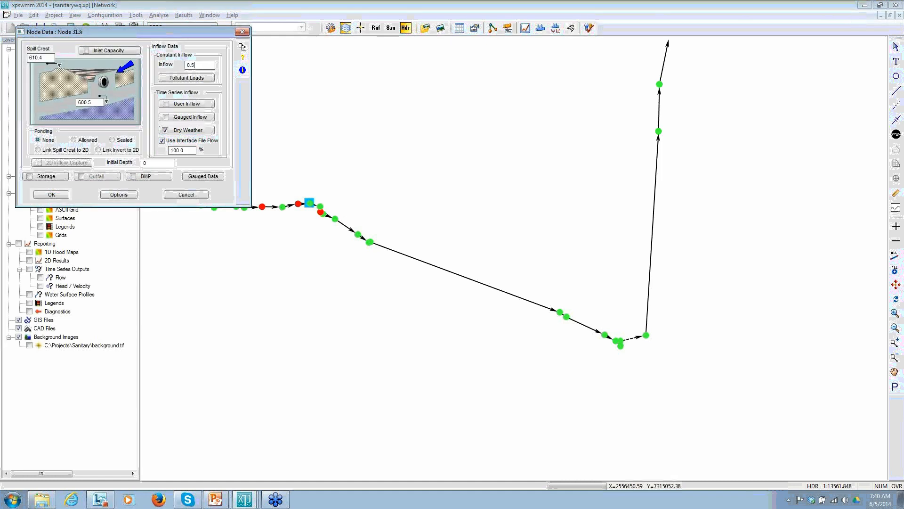
pyautogui.click(52, 197)
# Step: Review the scenario report listing the data modified in scenario 2020, and close the Scenario Manager without changes
pyautogui.click(222, 27)
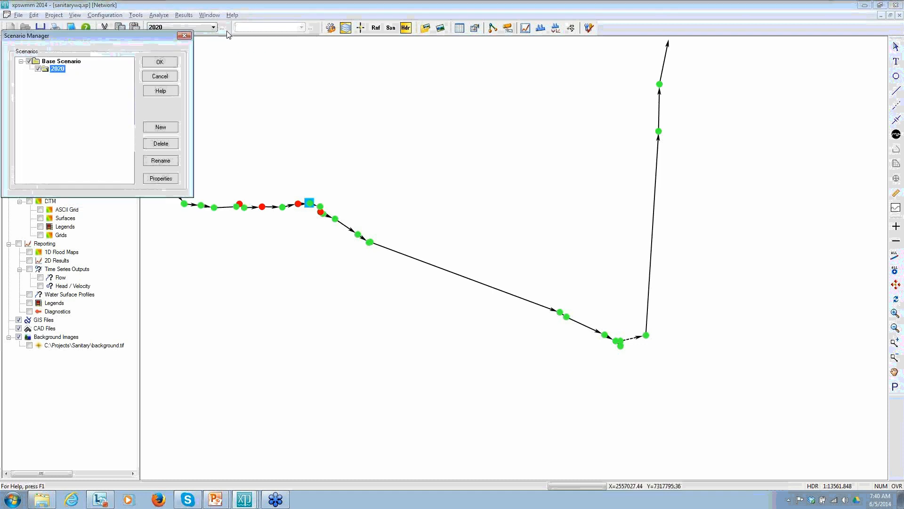
pyautogui.click(168, 182)
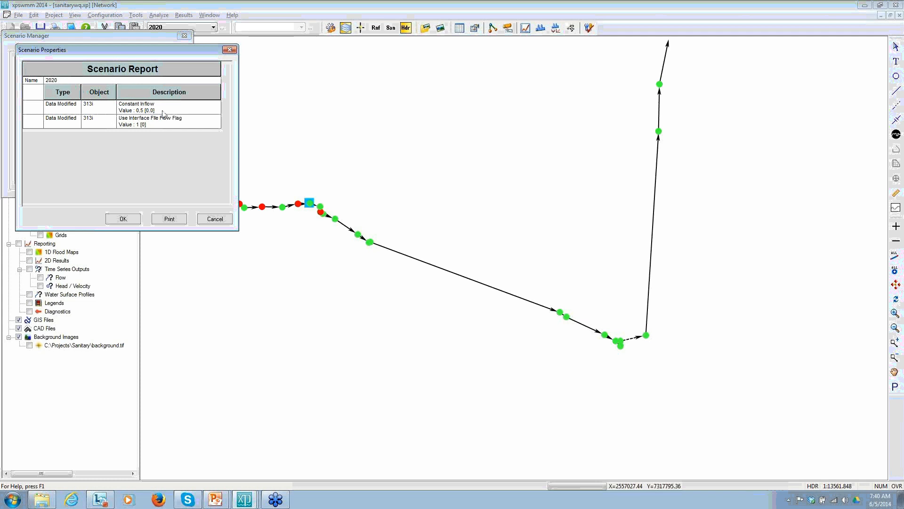
pyautogui.click(215, 219)
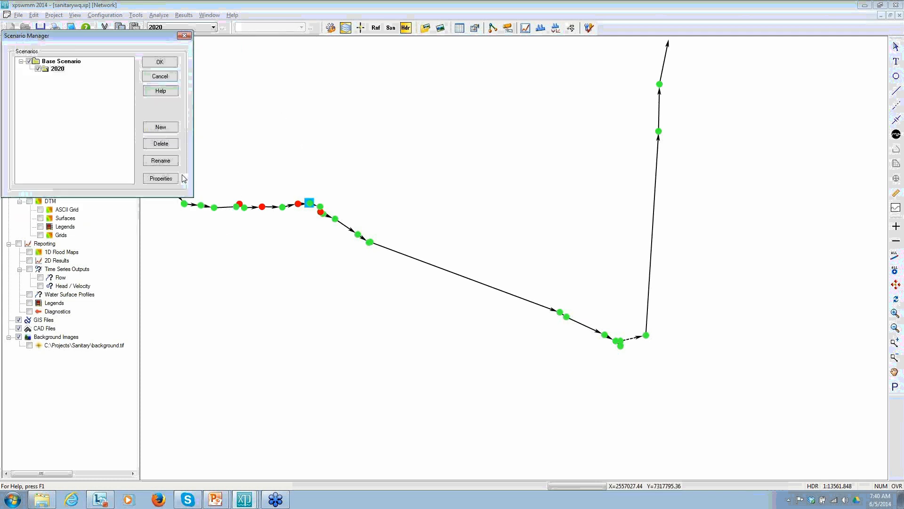
pyautogui.click(158, 75)
pyautogui.scroll(-3, 515, 258)
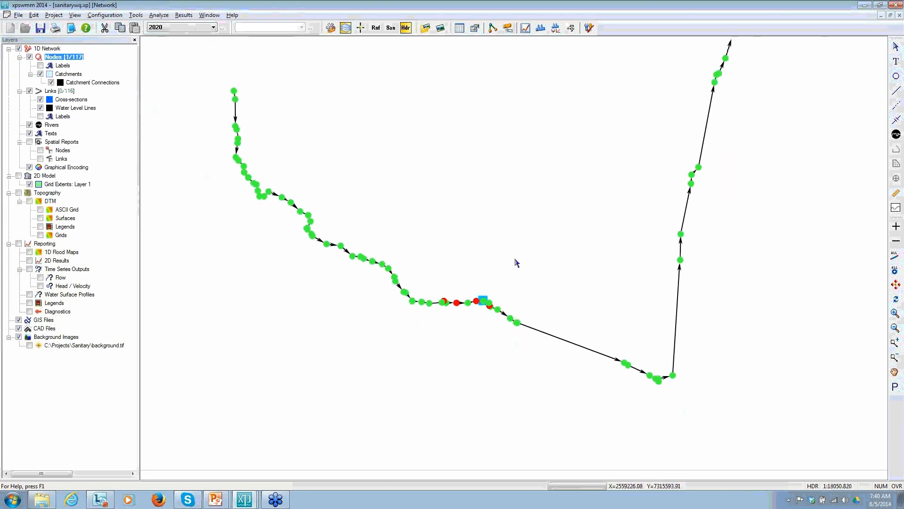
pyautogui.hotkey('alt', 'Tab')
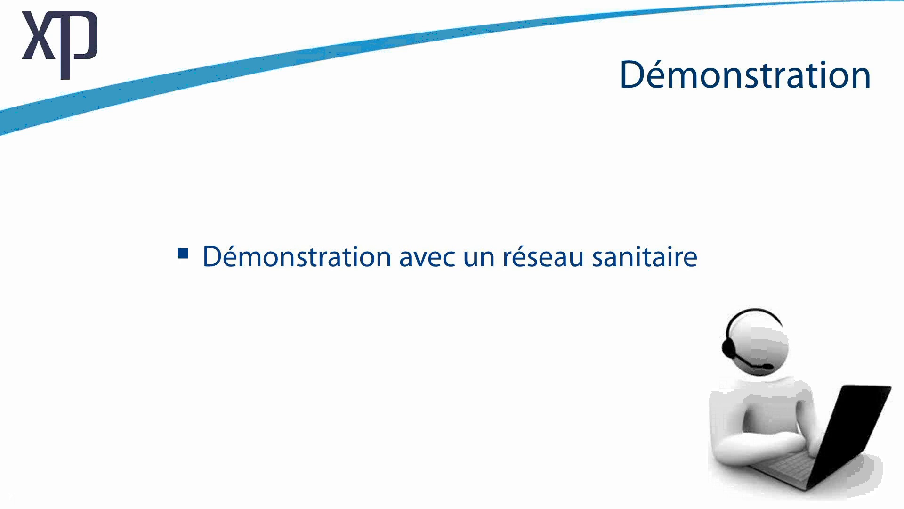
pyautogui.press('Right')
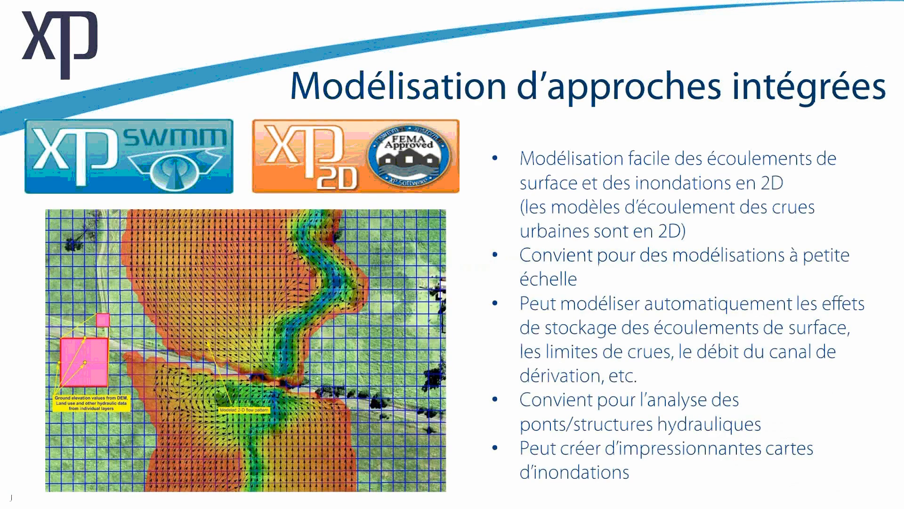
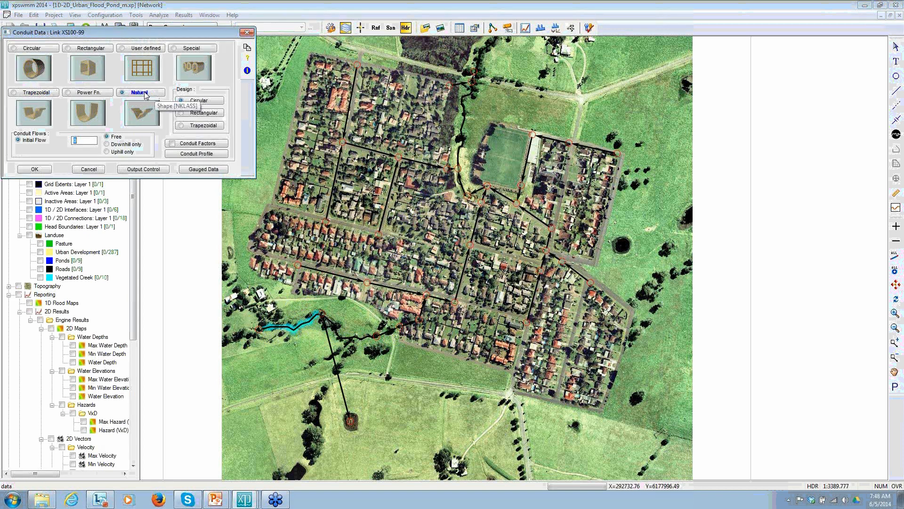
# Step: Close the conduit data of link XS100-99, and review sub-catchment 1 of node MH-04 in Runoff mode without changes
pyautogui.click(88, 169)
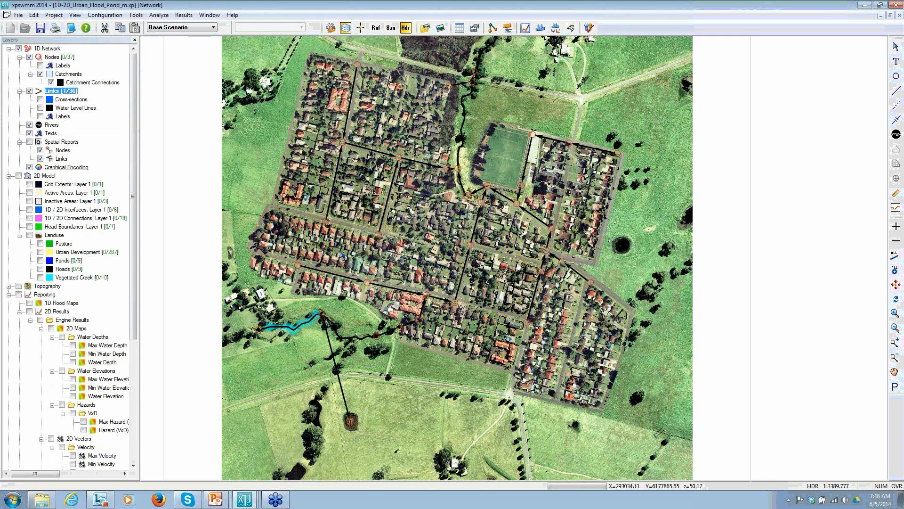
pyautogui.click(375, 27)
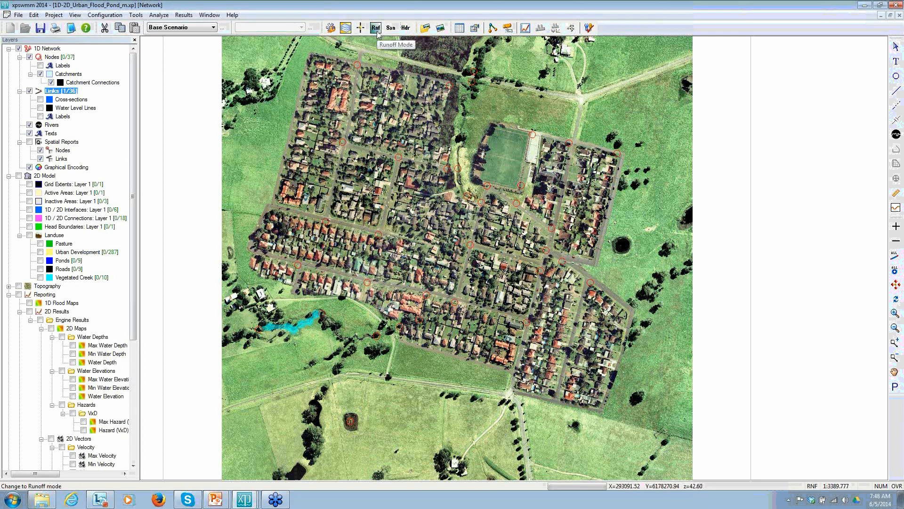
pyautogui.doubleClick(357, 66)
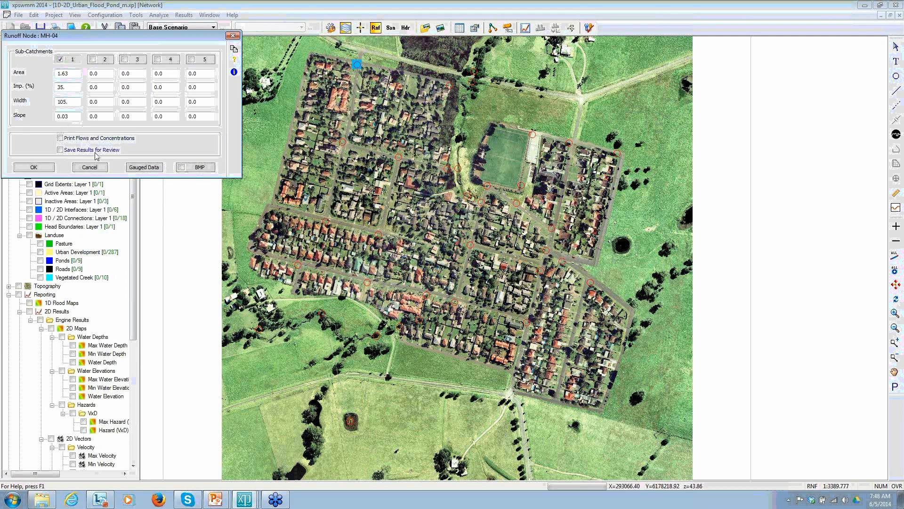
pyautogui.click(69, 59)
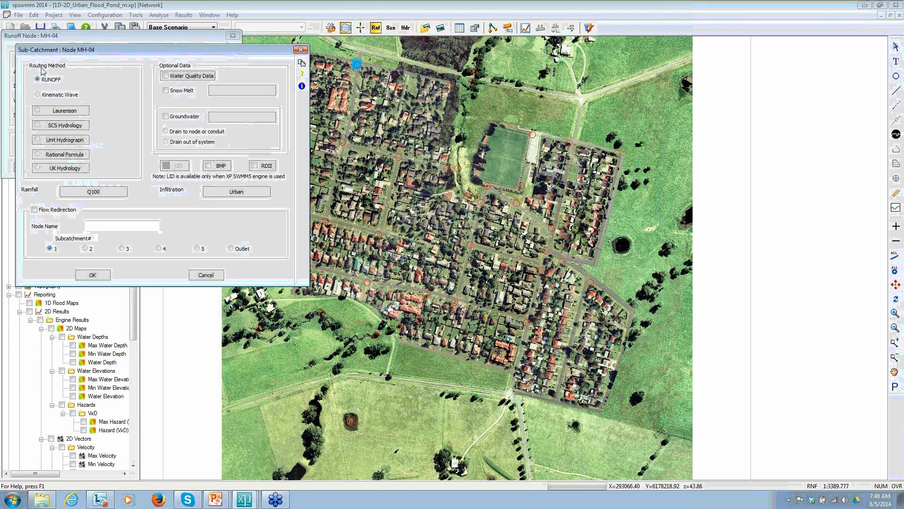
pyautogui.click(90, 193)
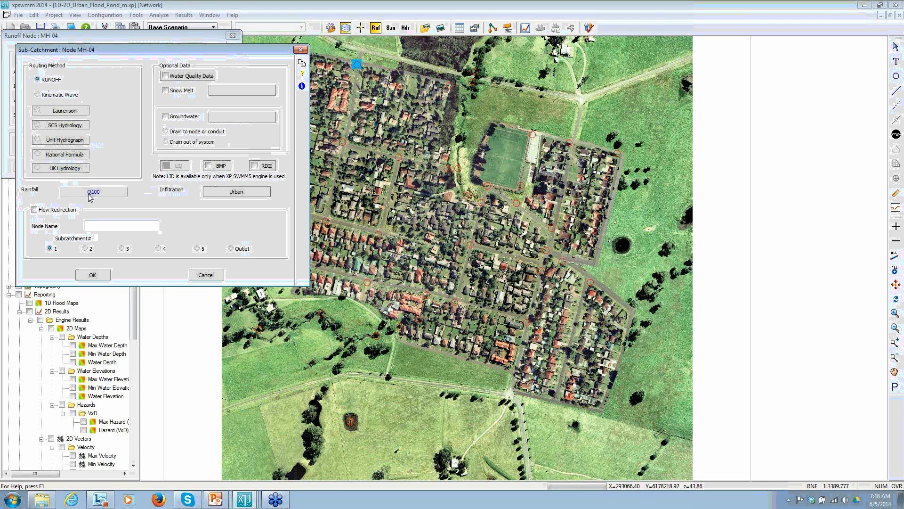
pyautogui.click(206, 275)
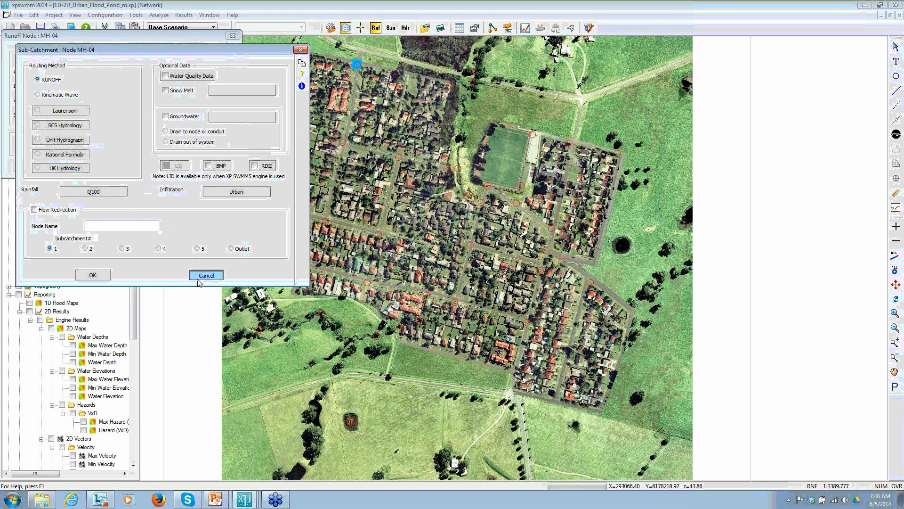
pyautogui.click(90, 168)
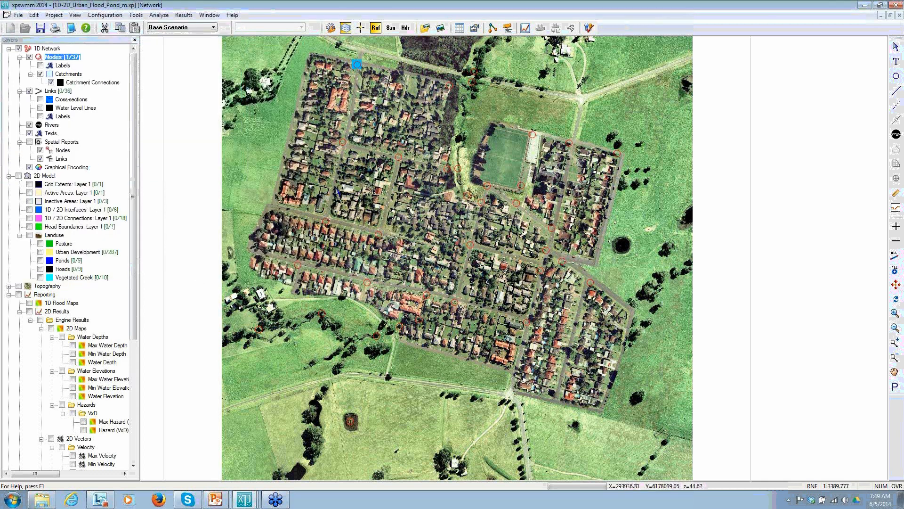
# Step: Return to Hydraulics mode and review the inflow and 2D link settings of node 100, leaving them as they are
pyautogui.click(405, 28)
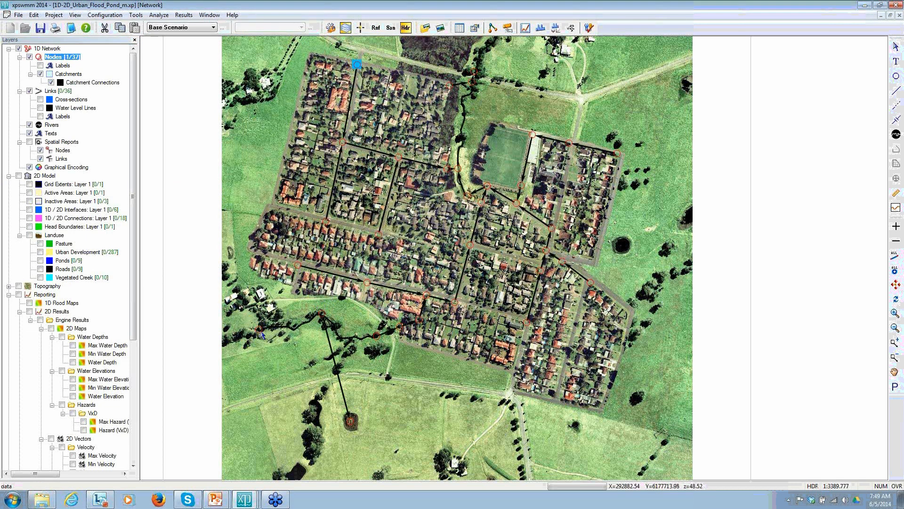
pyautogui.doubleClick(258, 330)
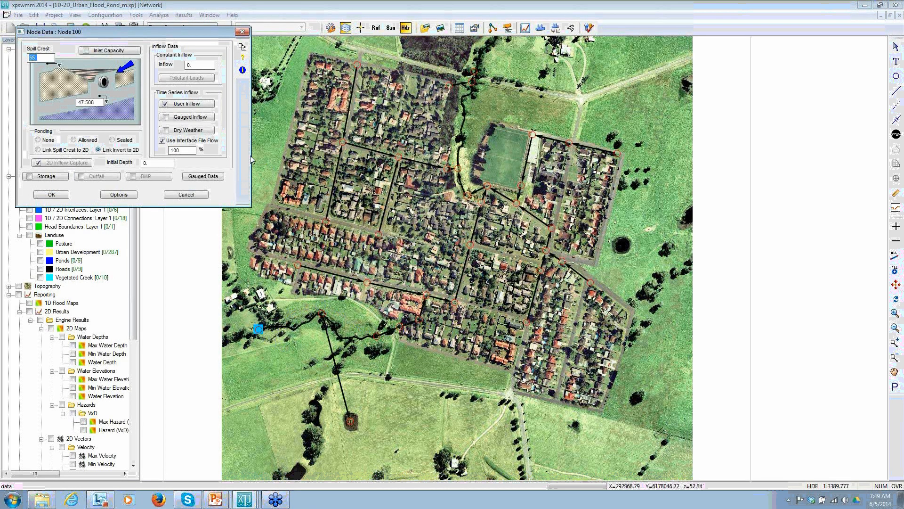
pyautogui.click(186, 194)
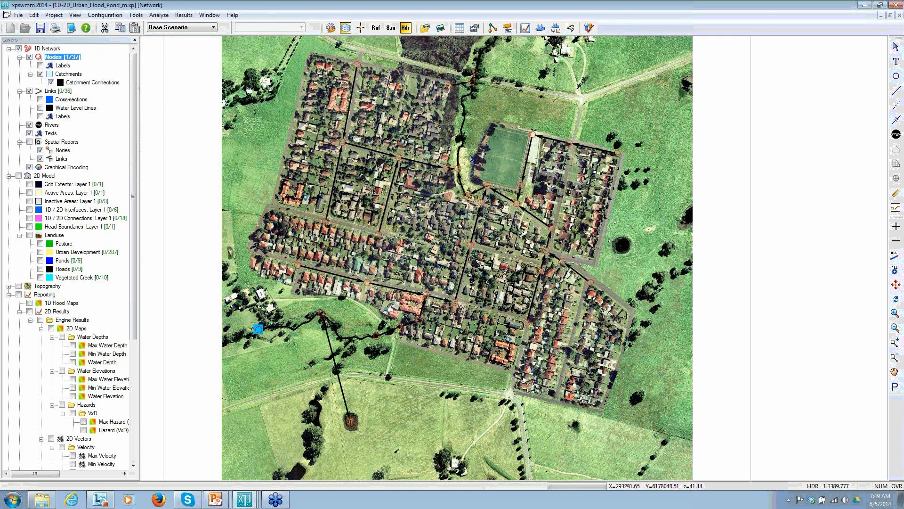
# Step: Show the fill areas layer under Topography, review the pond fill area's constant elevation without changes, and hide the layer again
pyautogui.click(352, 425)
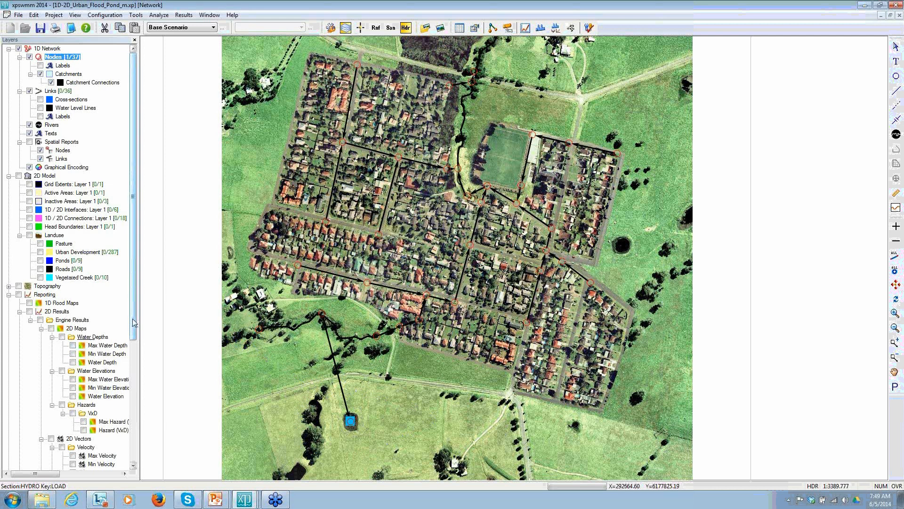
pyautogui.moveTo(134, 322); pyautogui.dragTo(124, 428)
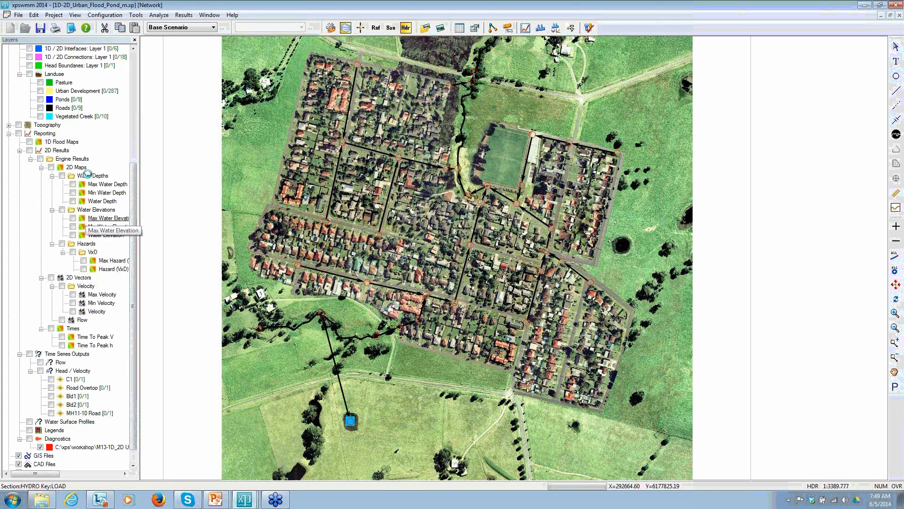
pyautogui.moveTo(134, 177); pyautogui.dragTo(135, 105)
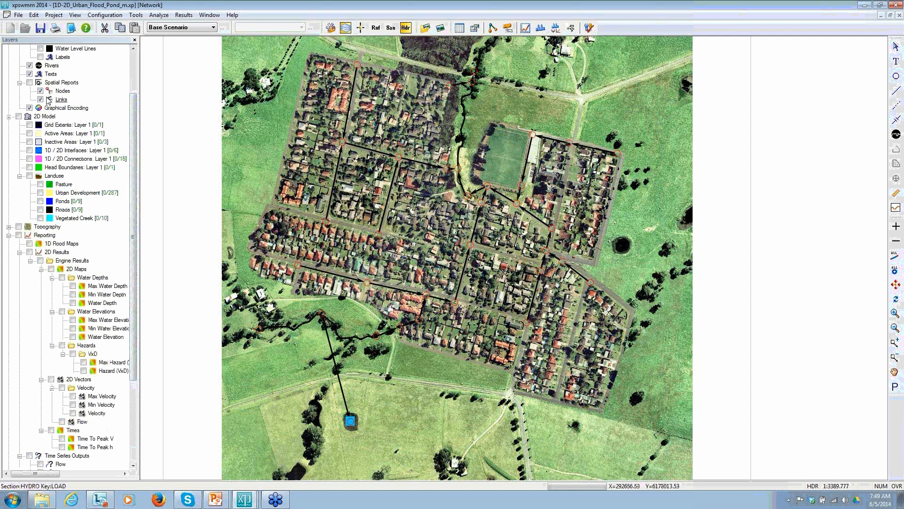
pyautogui.click(8, 227)
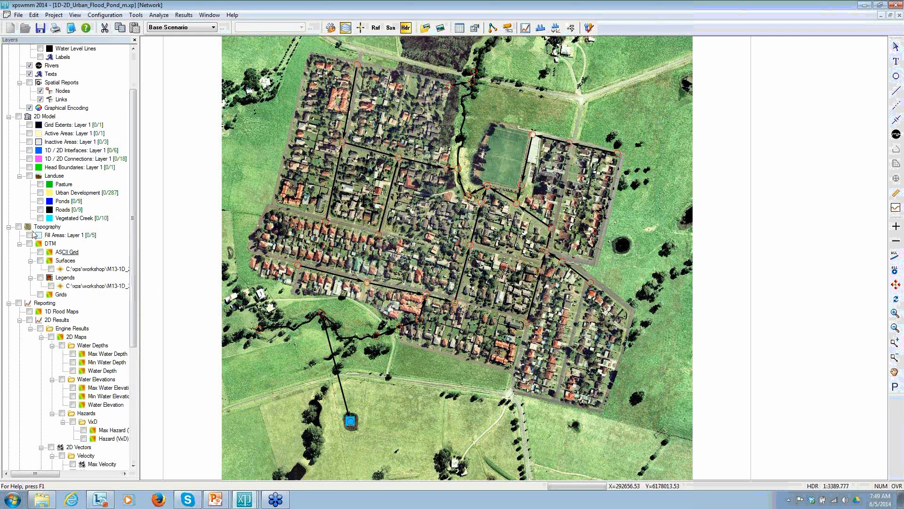
pyautogui.click(28, 235)
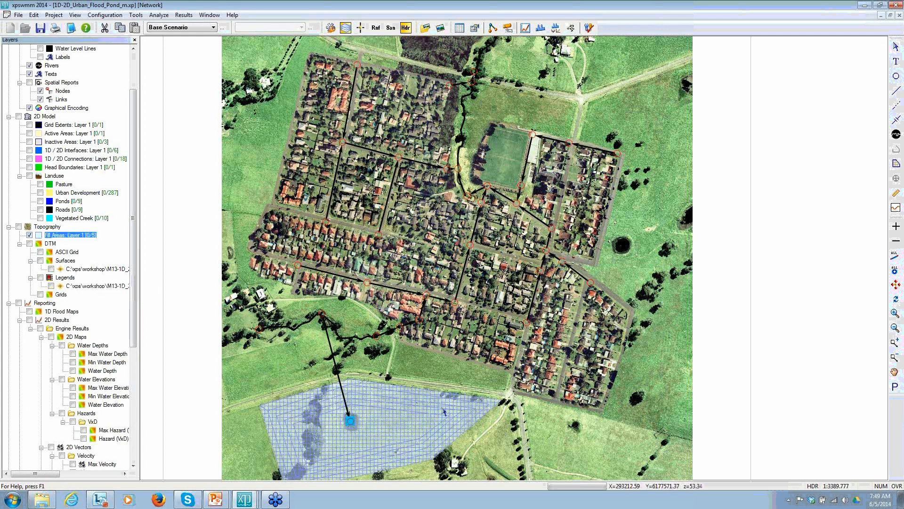
pyautogui.click(461, 403)
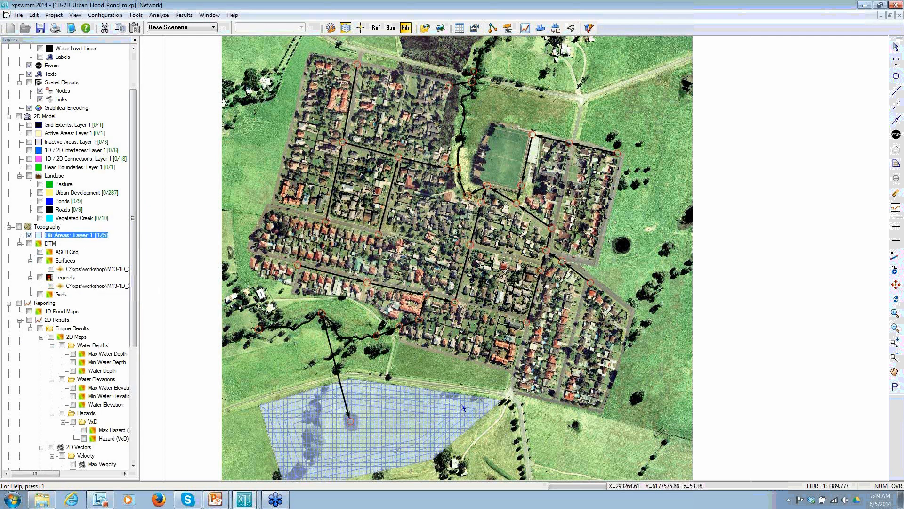
pyautogui.rightClick(461, 403)
pyautogui.click(506, 415)
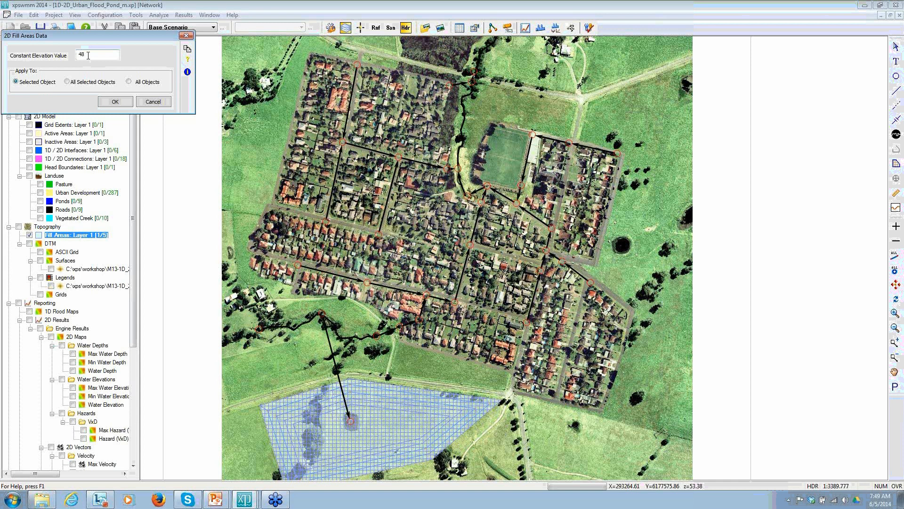
pyautogui.click(153, 102)
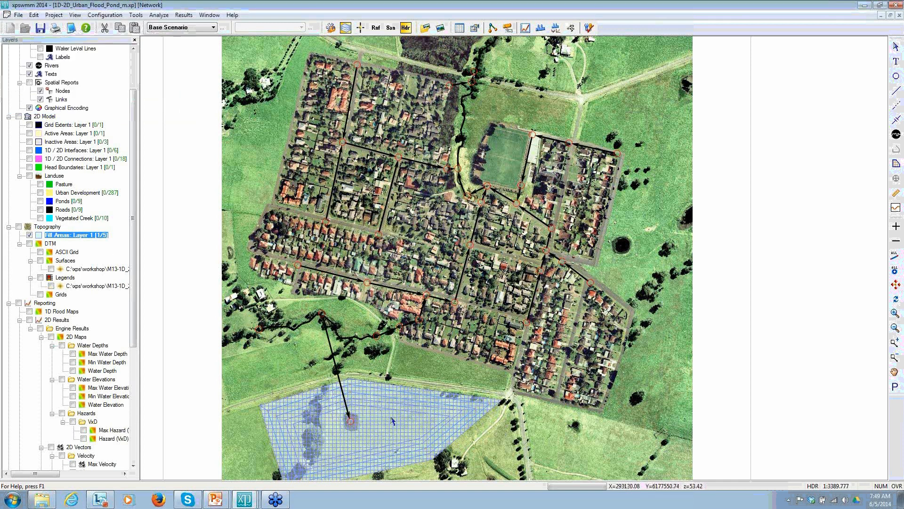
pyautogui.click(29, 235)
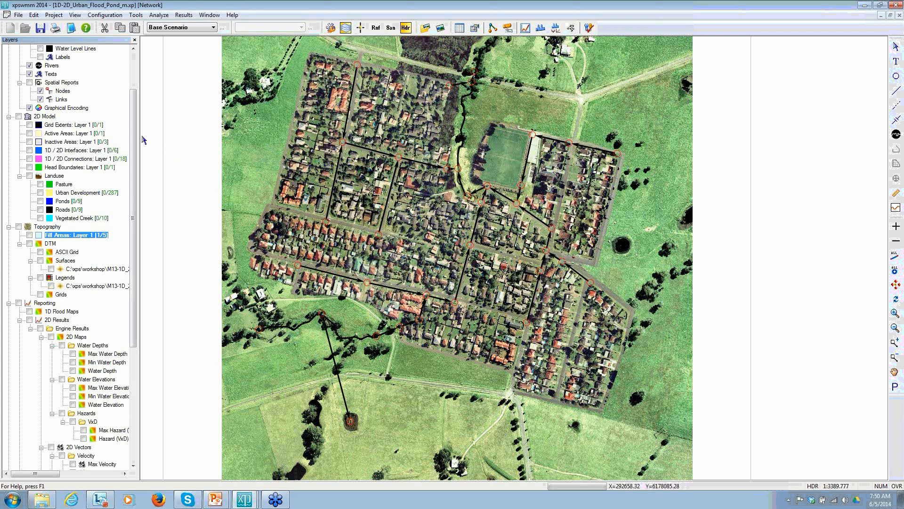
# Step: Review the stage and overflow graph of node MH-04, and return to the network map
pyautogui.moveTo(134, 134); pyautogui.dragTo(134, 182)
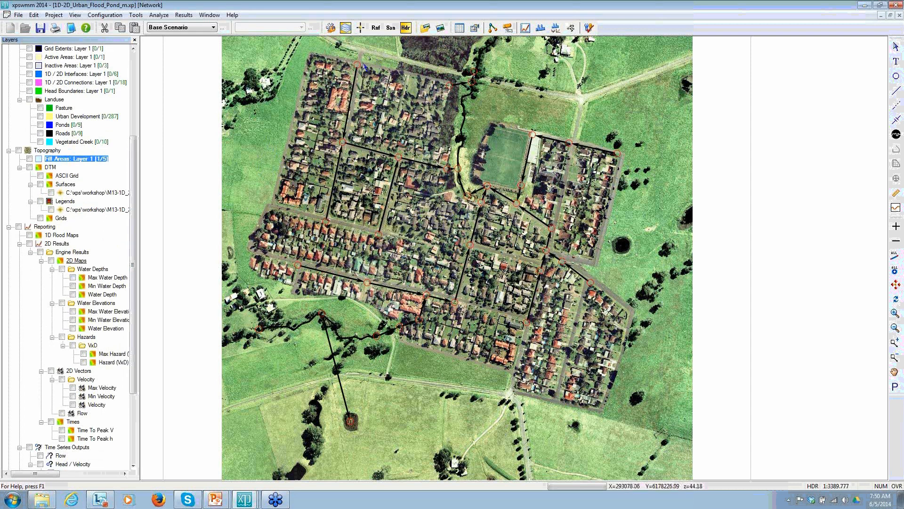
pyautogui.click(357, 65)
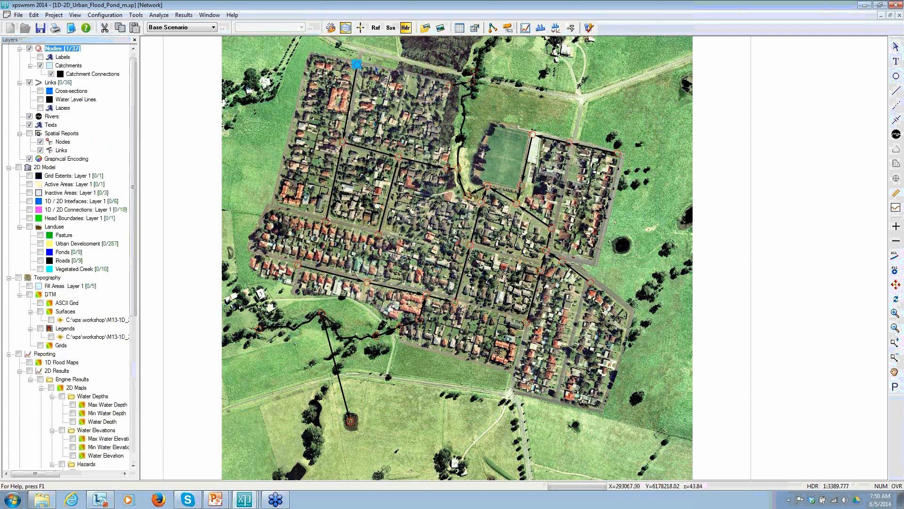
pyautogui.click(526, 28)
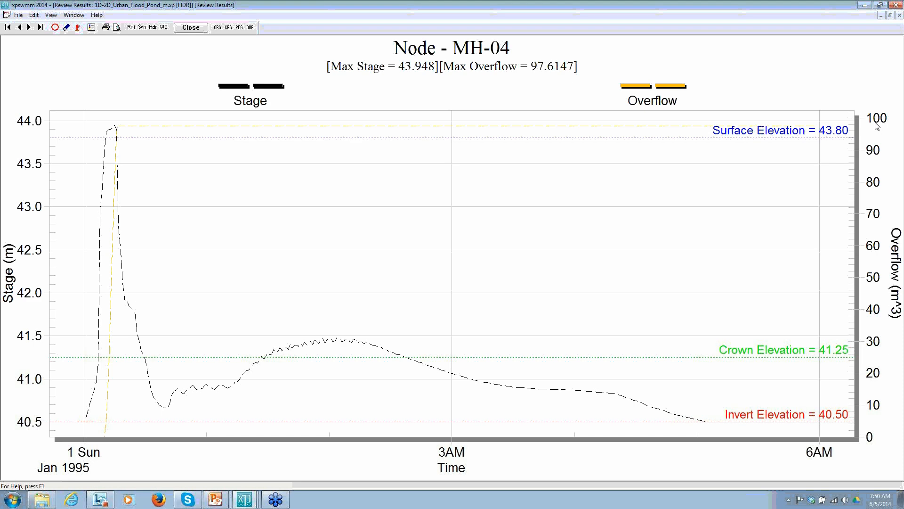
pyautogui.click(194, 28)
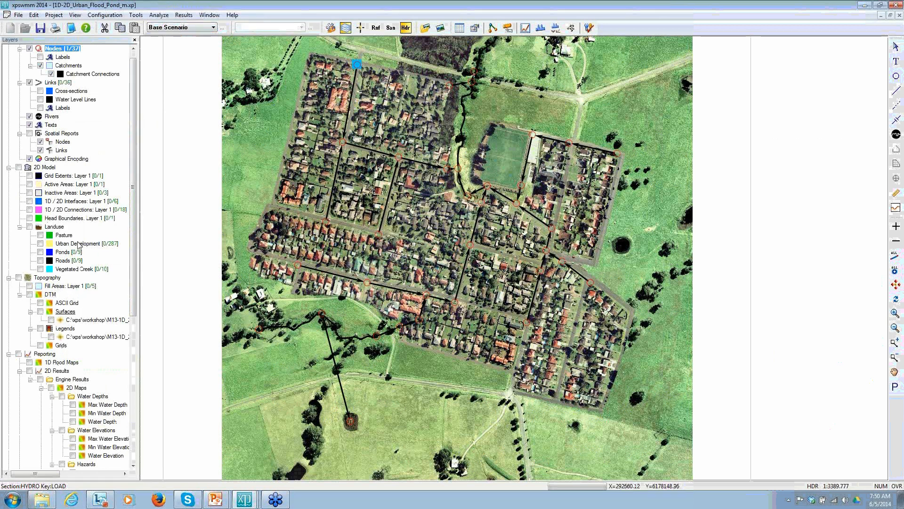
# Step: Show the 2D grid extents and the maximum water depth map in turn, hiding each one after viewing
pyautogui.click(30, 176)
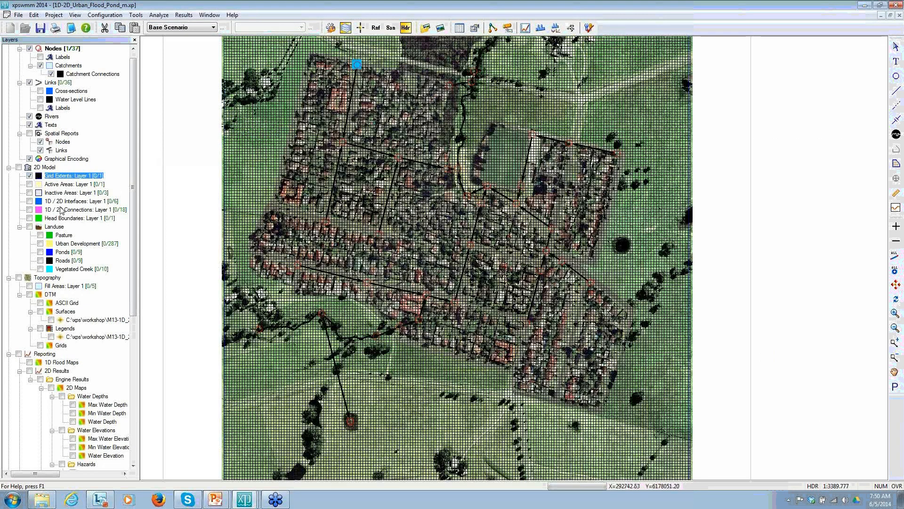
pyautogui.click(30, 176)
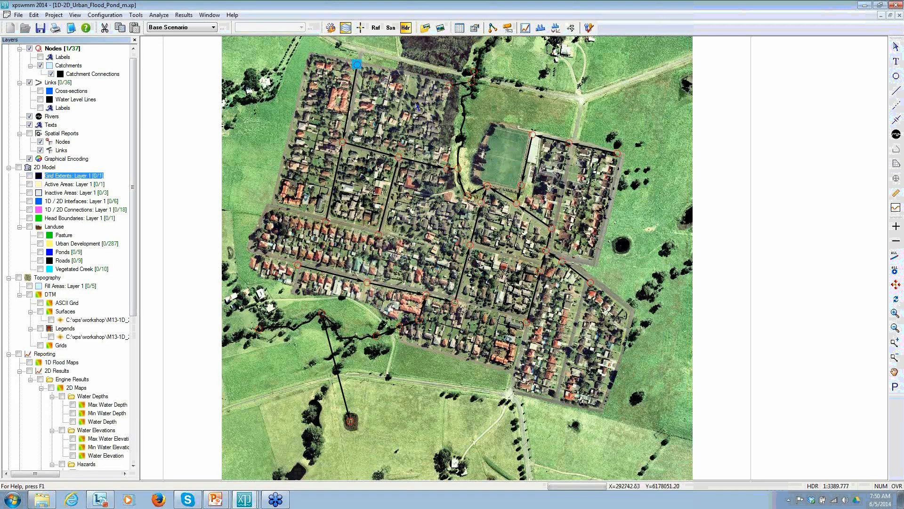
pyautogui.click(72, 405)
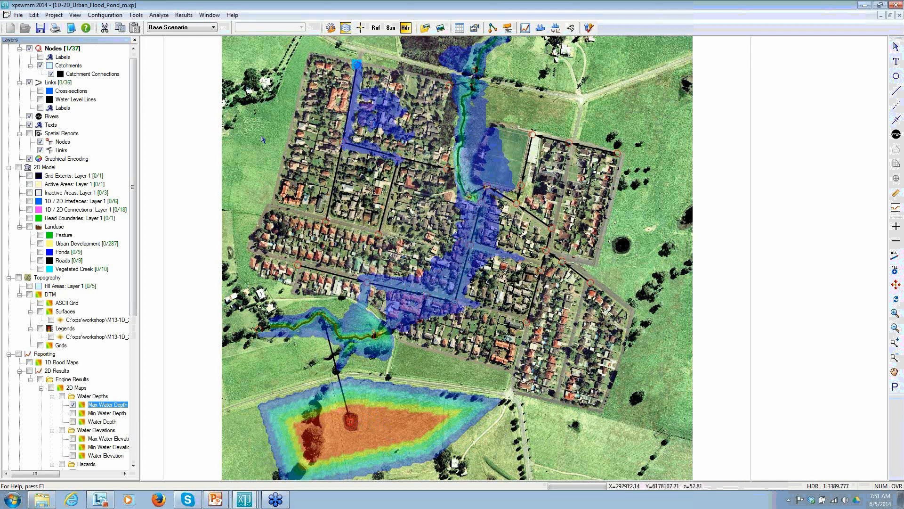
pyautogui.click(72, 404)
# Step: Display the time-varying Water Depth map and zoom in on the streets around node MH-04
pyautogui.click(72, 421)
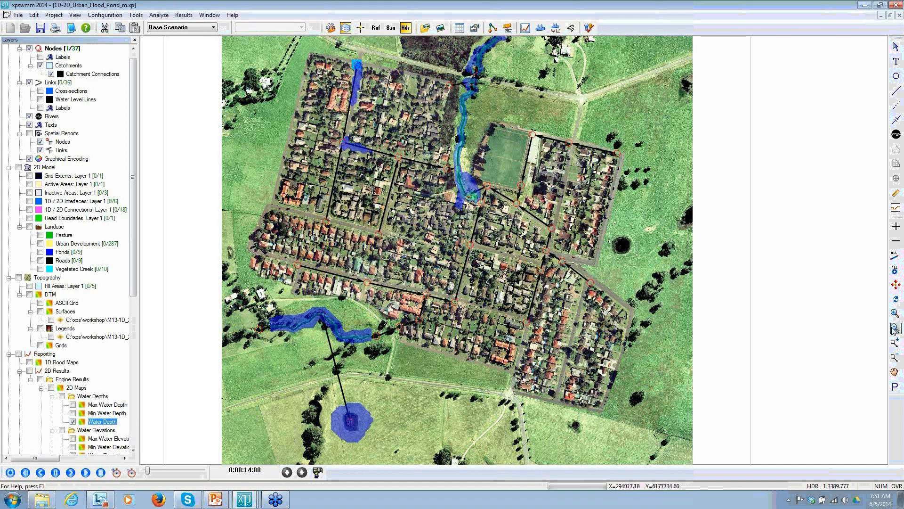
pyautogui.click(896, 343)
pyautogui.moveTo(298, 52); pyautogui.dragTo(428, 184)
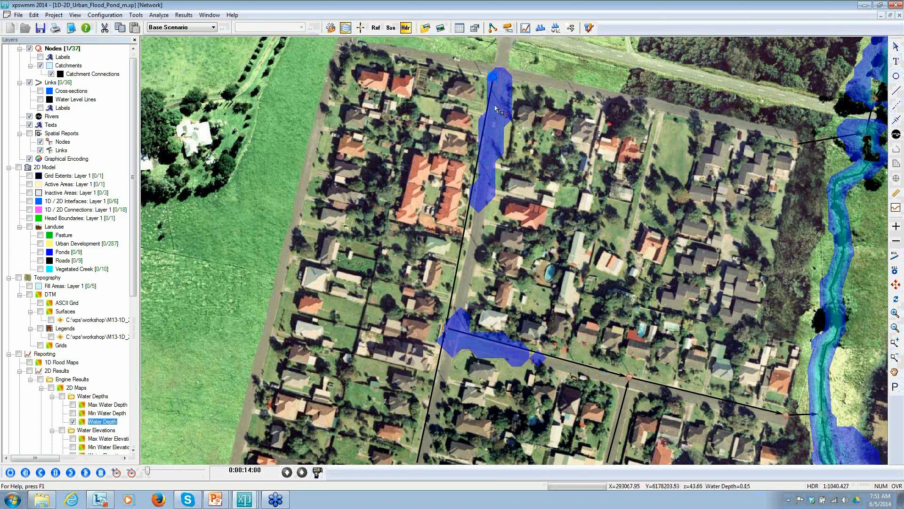
# Step: Display the Velocity vectors, with both the arrow head and the total length set to Scaled Size
pyautogui.moveTo(134, 286); pyautogui.dragTo(119, 368)
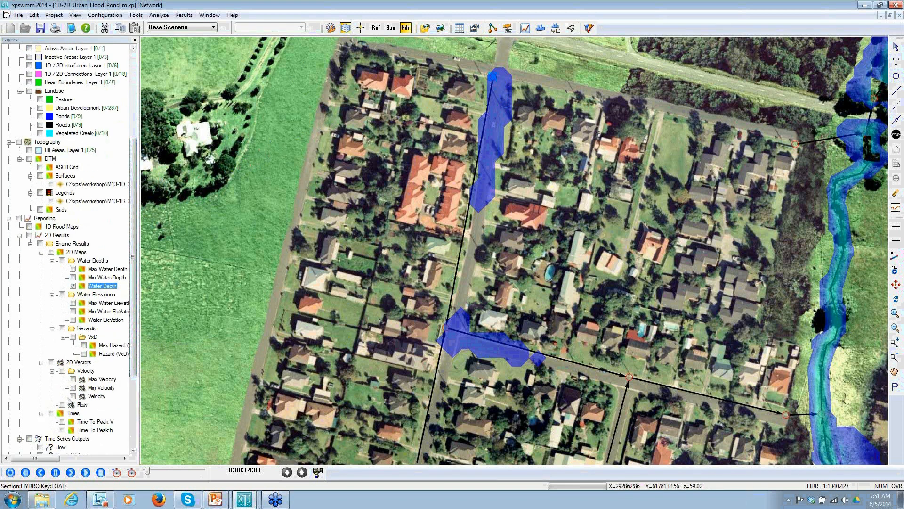
pyautogui.click(73, 396)
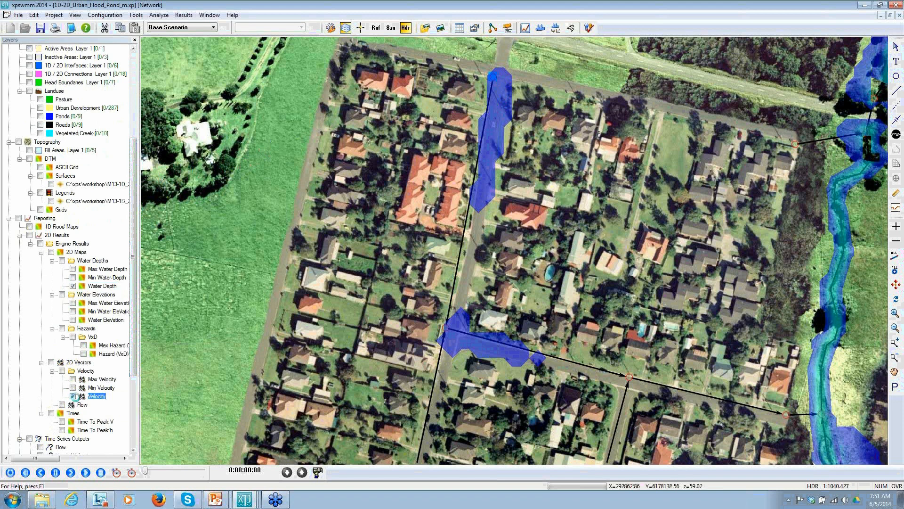
pyautogui.rightClick(95, 401)
pyautogui.click(113, 399)
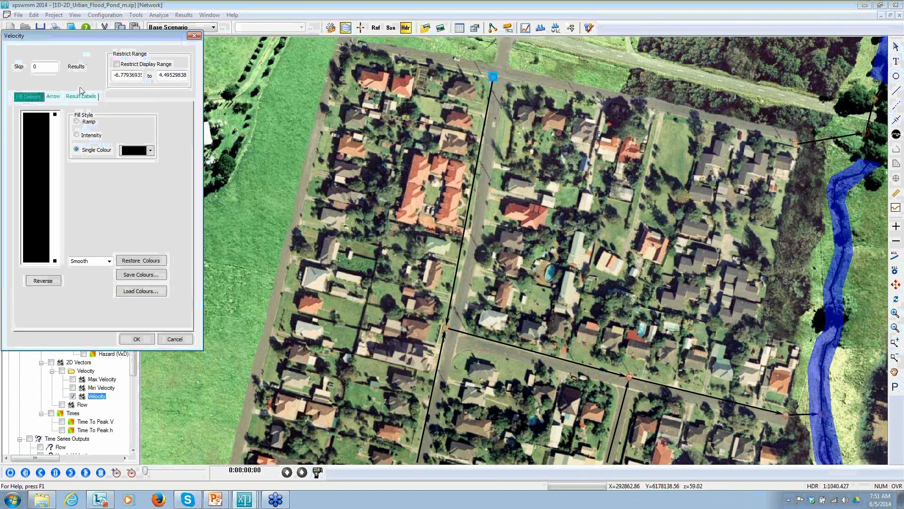
pyautogui.click(52, 97)
pyautogui.click(45, 139)
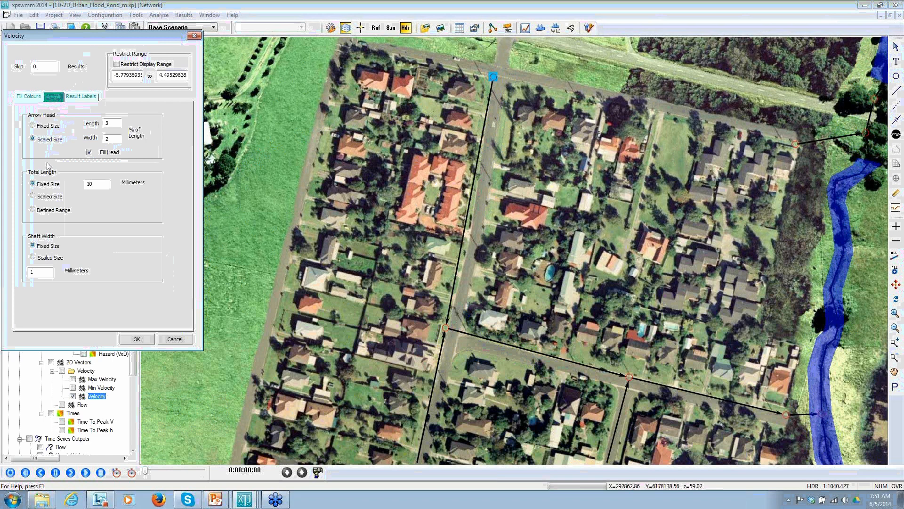
pyautogui.click(40, 197)
pyautogui.click(134, 339)
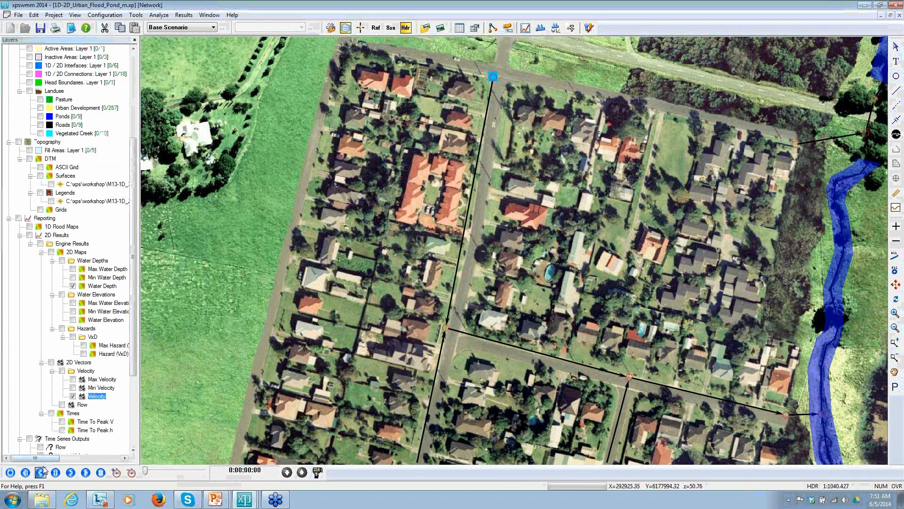
# Step: Play the water depth and velocity animation up to 0:01:44:00, following the flood from the northern streets to the downstream creek
pyautogui.click(70, 472)
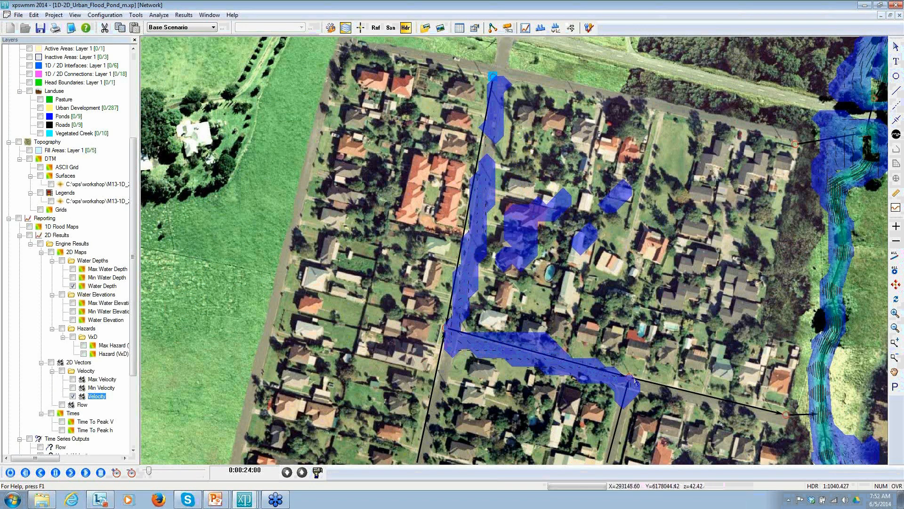
pyautogui.moveTo(670, 391); pyautogui.dragTo(500, 243)
pyautogui.scroll(-2, 535, 252)
pyautogui.scroll(-2, 535, 251)
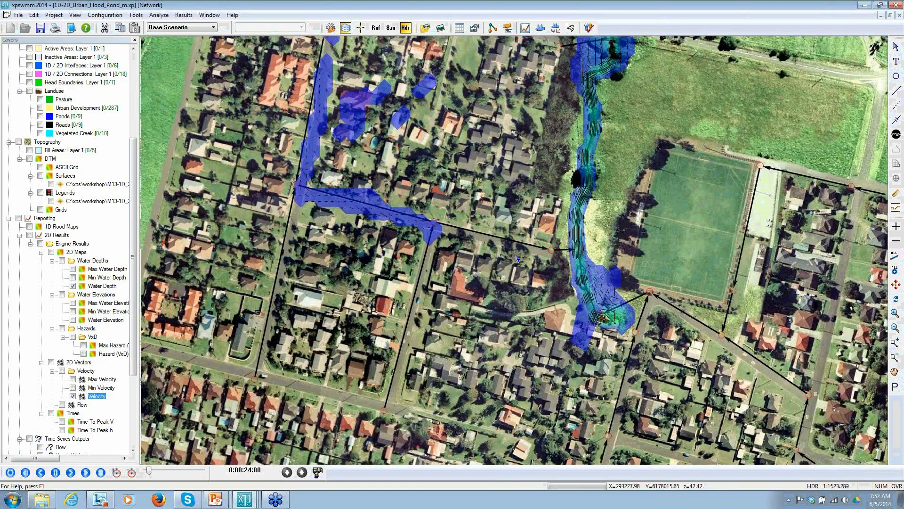
pyautogui.scroll(-2, 517, 258)
pyautogui.moveTo(460, 288); pyautogui.dragTo(483, 276)
pyautogui.moveTo(426, 331); pyautogui.dragTo(474, 286)
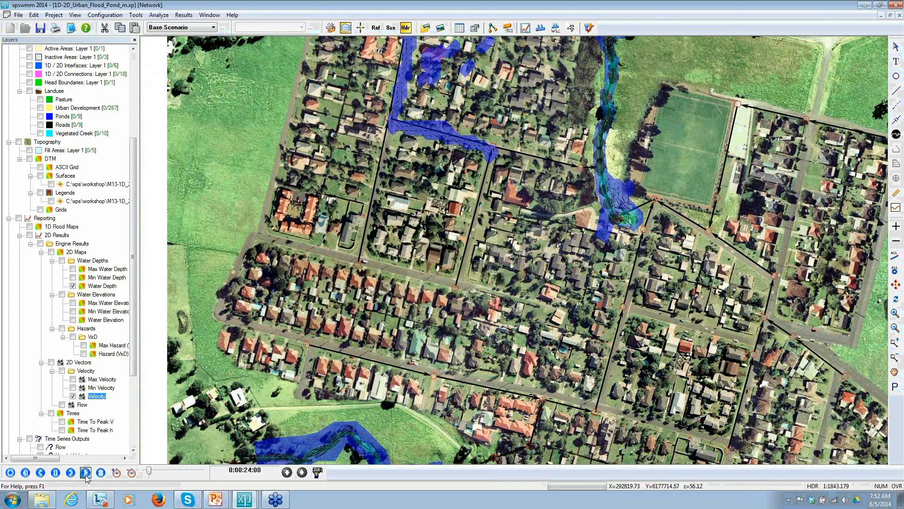
pyautogui.click(86, 472)
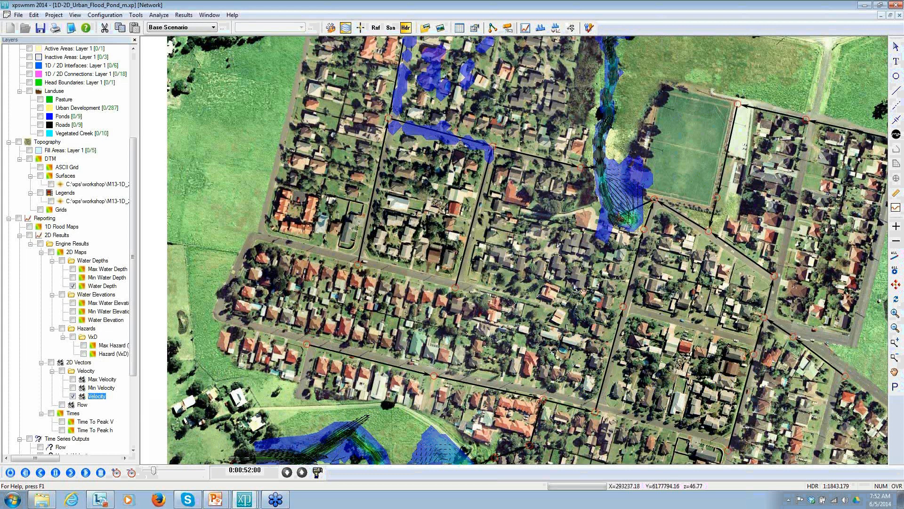
pyautogui.moveTo(582, 393); pyautogui.dragTo(574, 285)
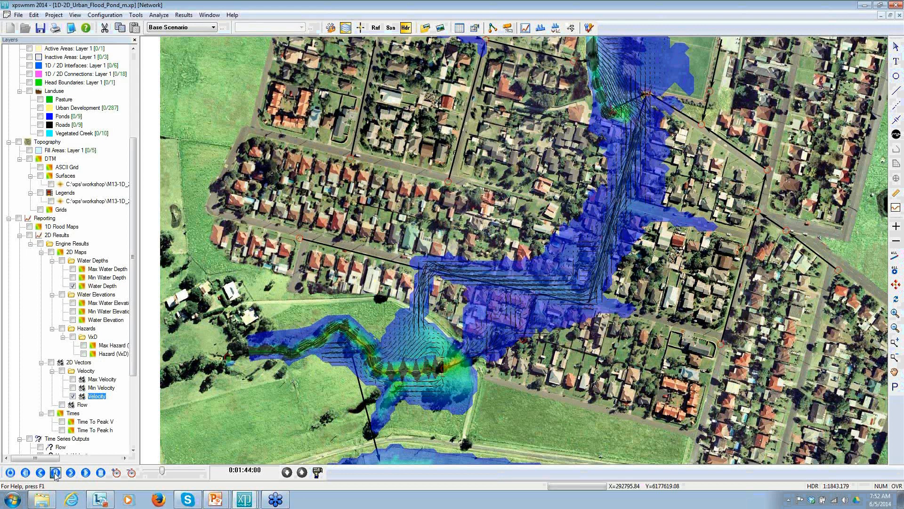
# Step: Cut a section profile across the flooded residential blocks, examine it in an enlarged window, and close it
pyautogui.click(896, 208)
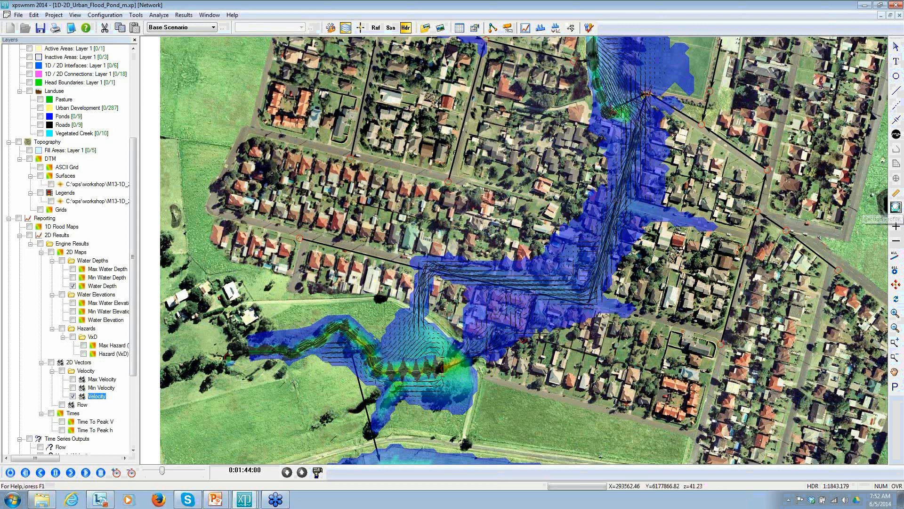
pyautogui.click(544, 226)
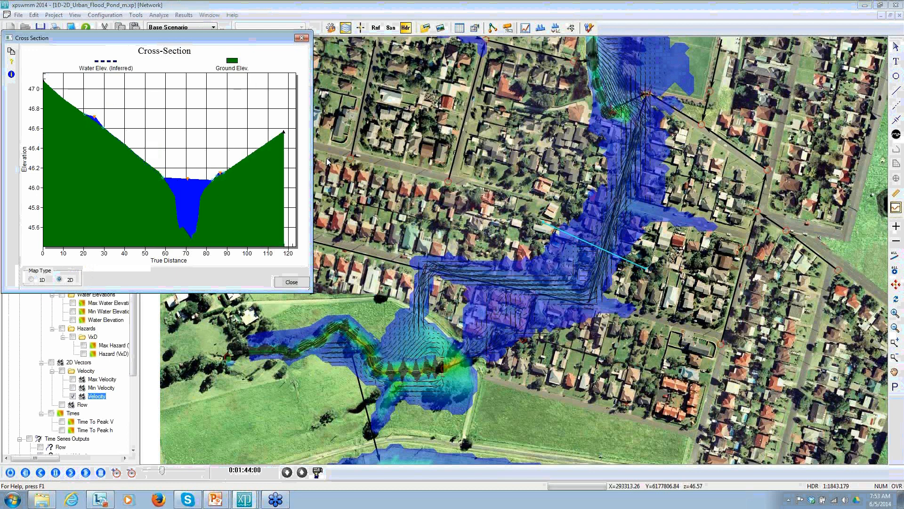
pyautogui.moveTo(309, 158); pyautogui.dragTo(849, 153)
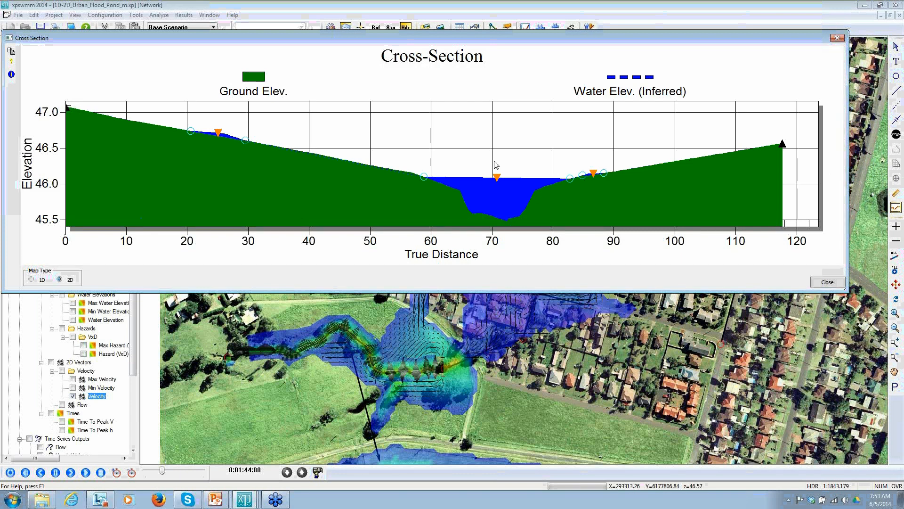
pyautogui.click(827, 281)
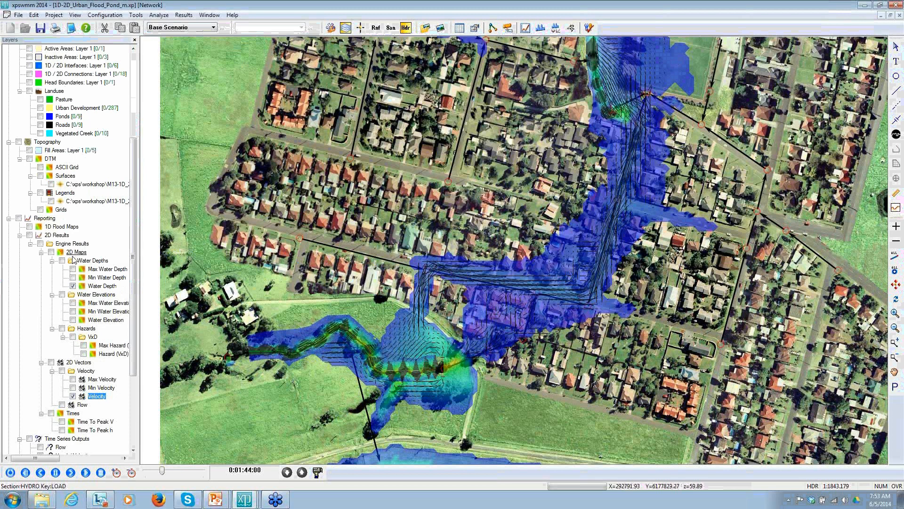
# Step: Turn on result value labels for the Water Depth map, with the label text coloured black
pyautogui.rightClick(90, 287)
pyautogui.click(108, 291)
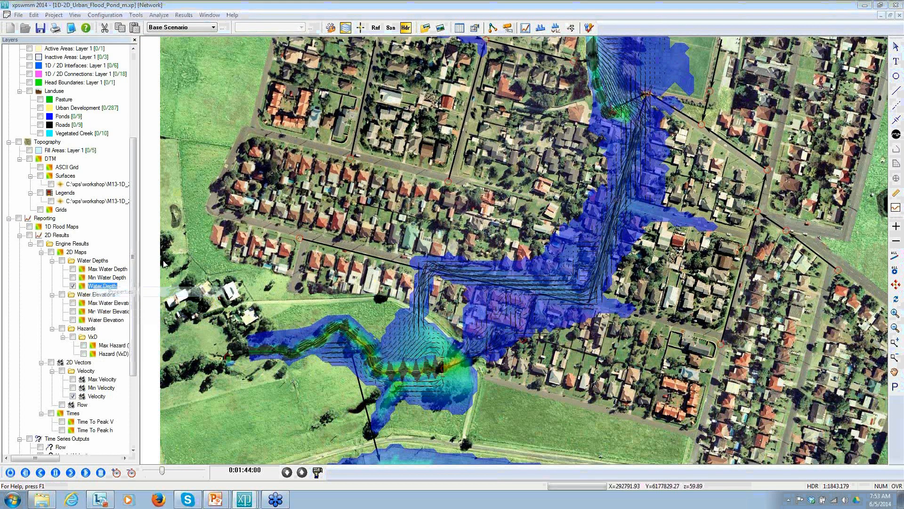
pyautogui.moveTo(105, 35); pyautogui.dragTo(308, 35)
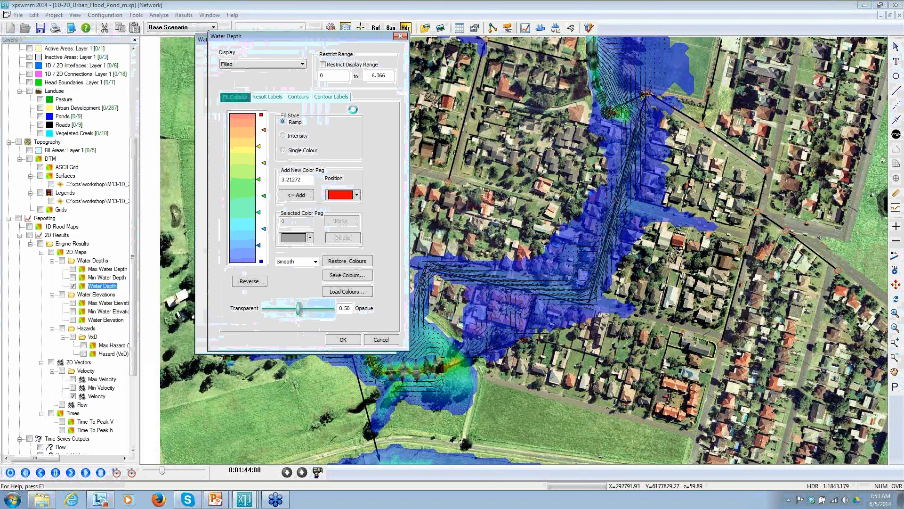
pyautogui.click(332, 97)
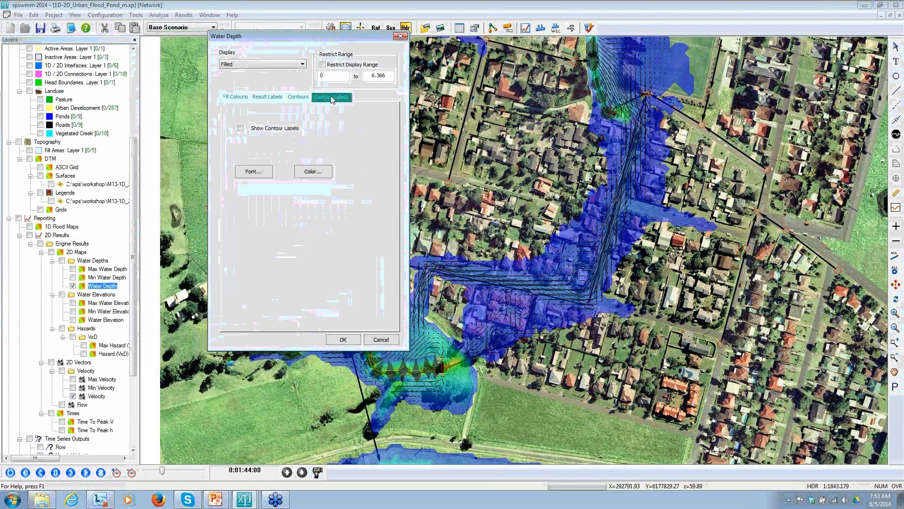
pyautogui.click(269, 97)
pyautogui.click(238, 126)
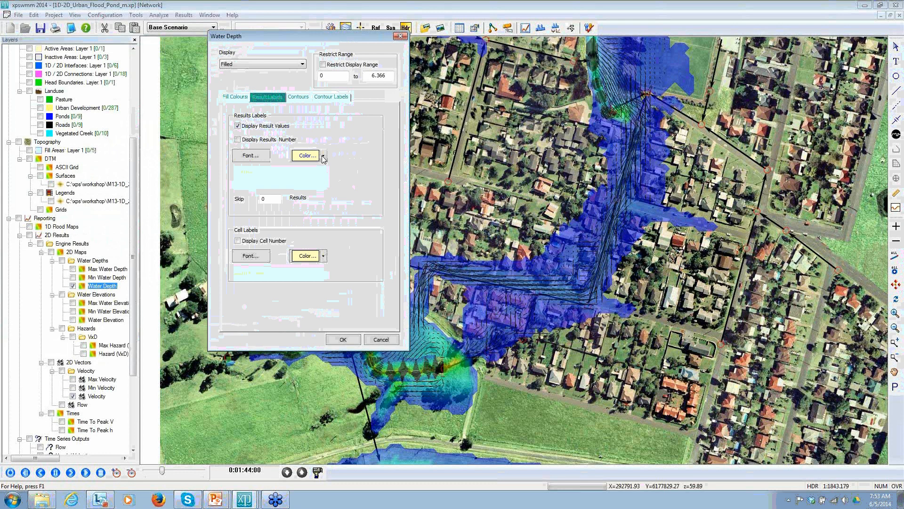
pyautogui.click(316, 157)
pyautogui.click(294, 181)
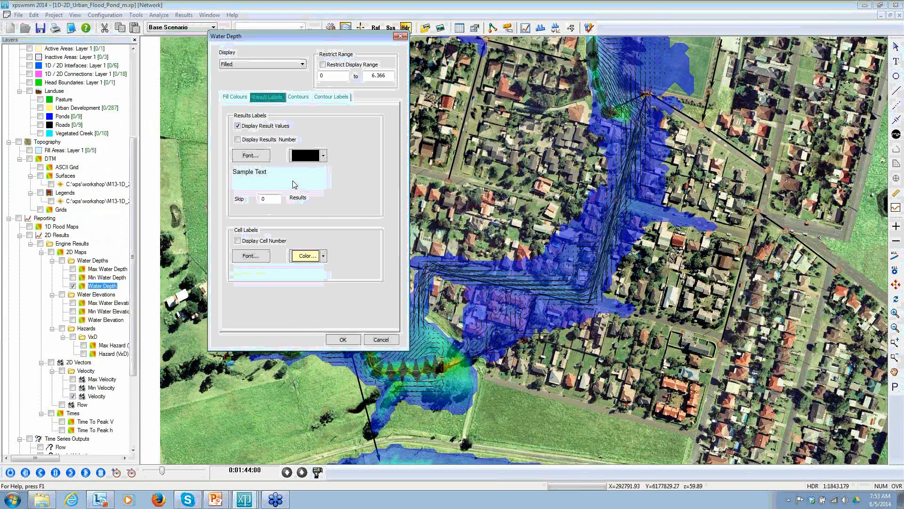
pyautogui.click(343, 339)
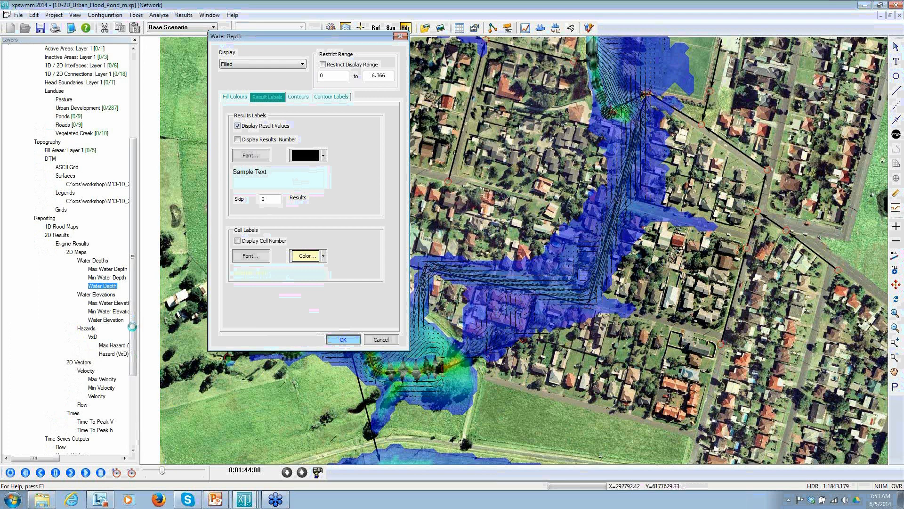
# Step: Zoom in on the flooded street corner and examine the water depth labels on the individual grid cells
pyautogui.click(895, 316)
pyautogui.click(896, 343)
pyautogui.moveTo(570, 281); pyautogui.dragTo(701, 359)
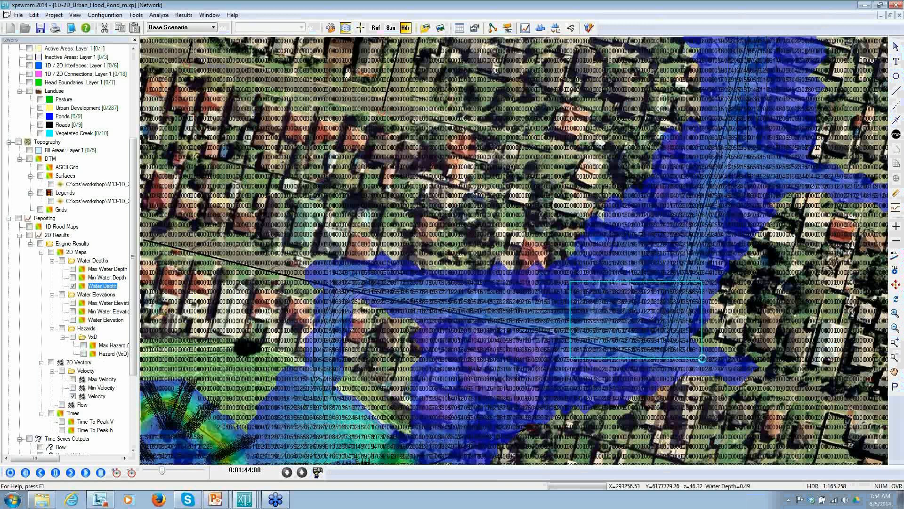
pyautogui.moveTo(702, 359); pyautogui.dragTo(701, 358)
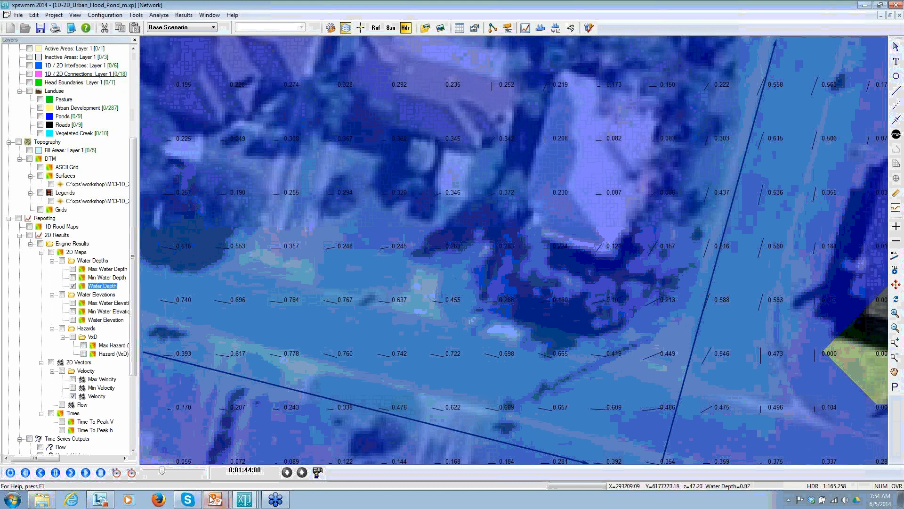
# Step: Switch to the PowerPoint slide show and advance past the evacuation plan slide to the closing questions and comments slide
pyautogui.hotkey('alt', 'Tab')
pyautogui.moveTo(213, 499)
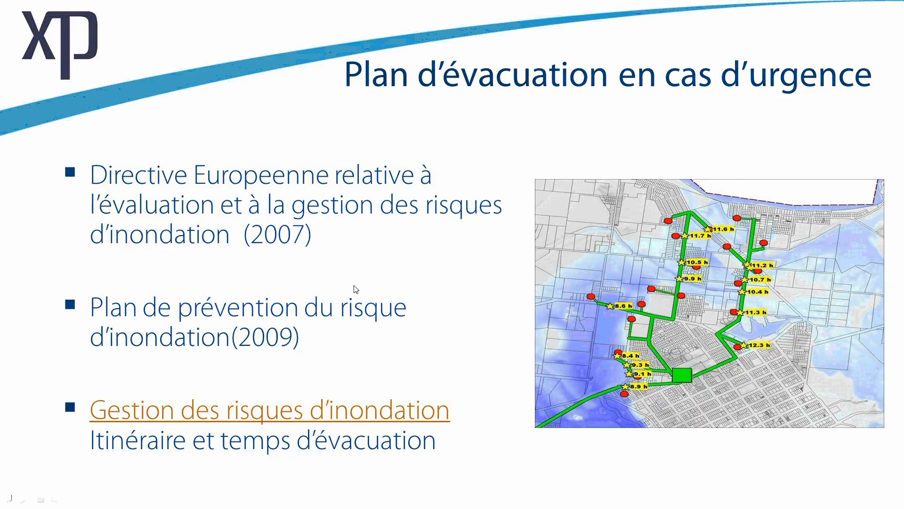
pyautogui.click(354, 289)
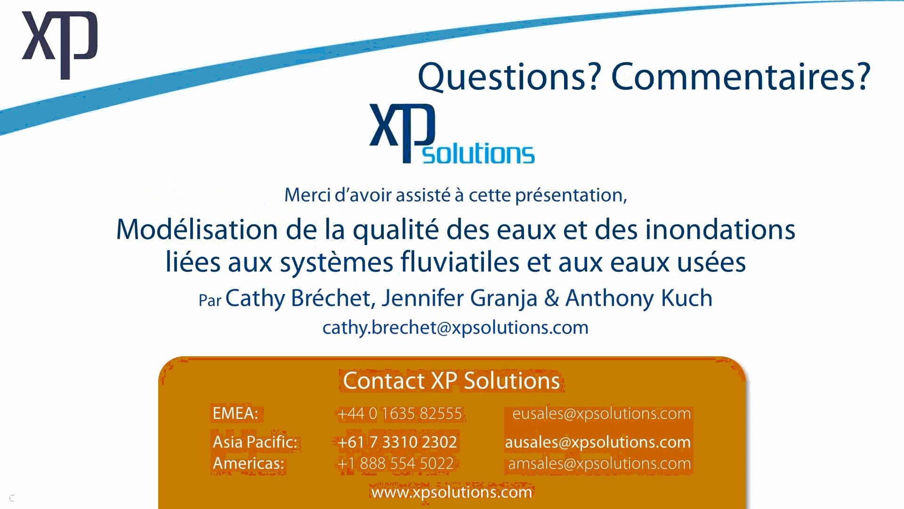